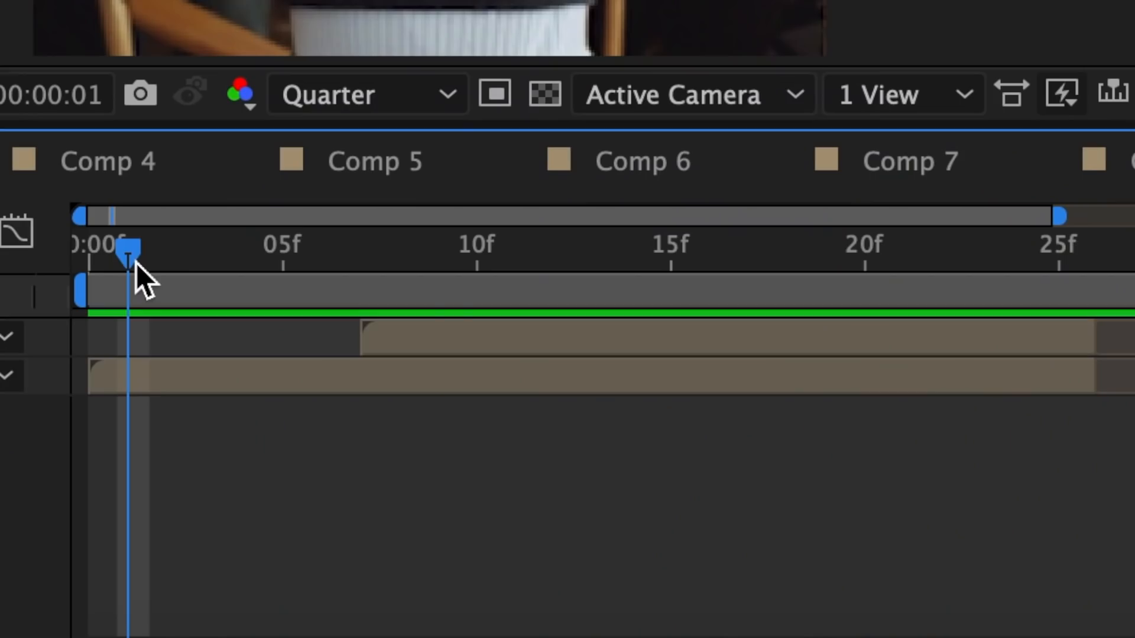
At frame 7, where the top IMG_093... Comp 1 layer begins, add an Opacity keyframe of 20% to that layer
drag(136, 263, 785, 307)
drag(570, 295, 363, 286)
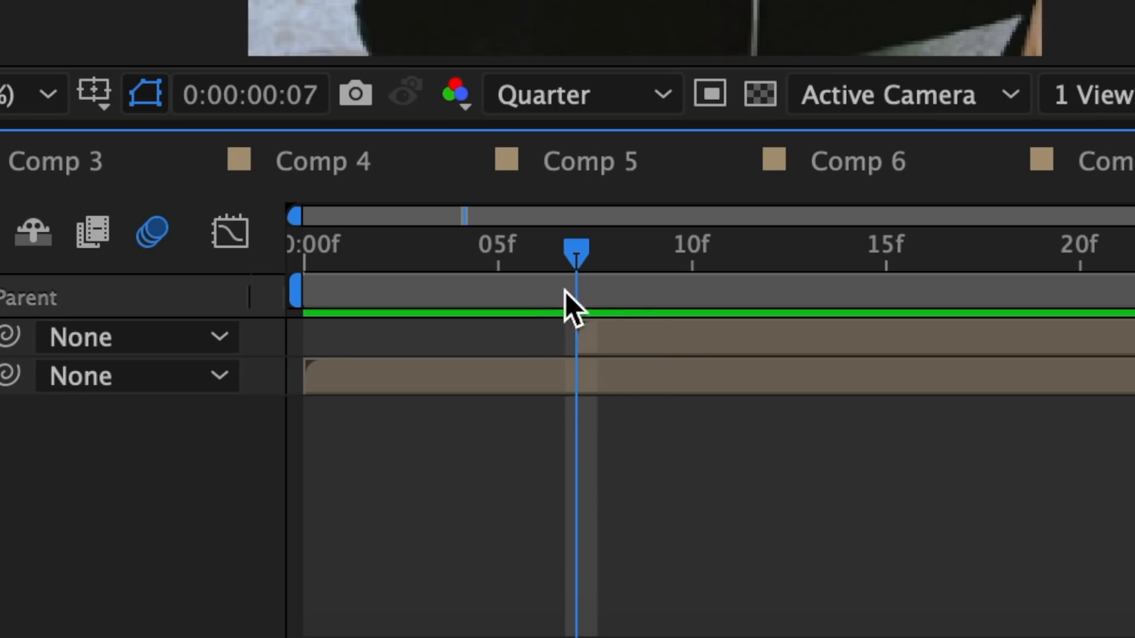
click(626, 338)
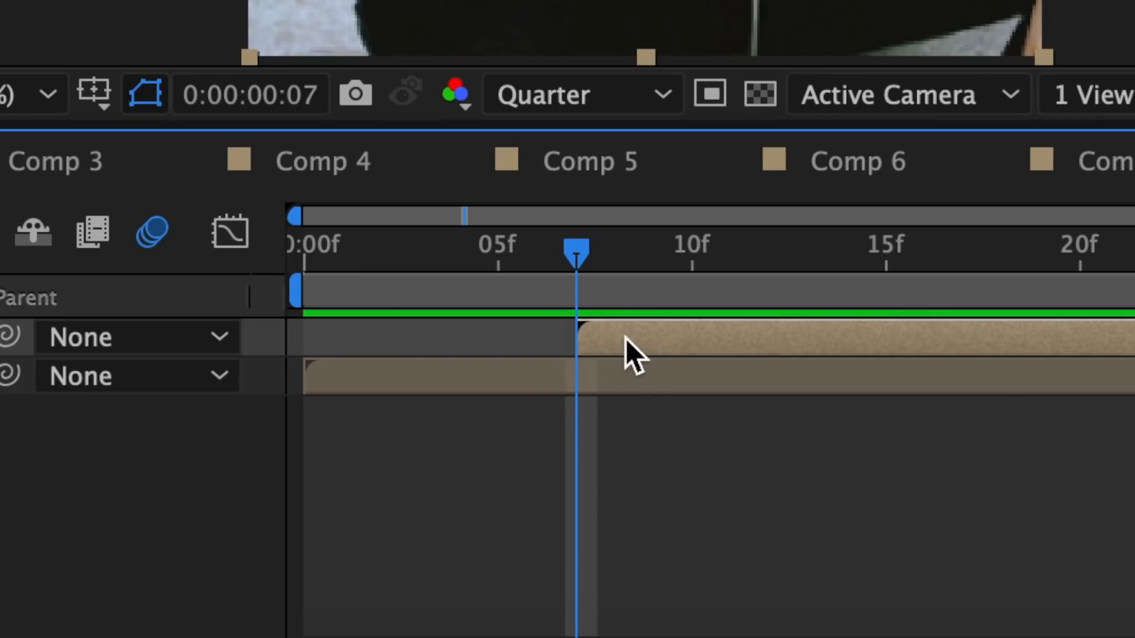
key(t)
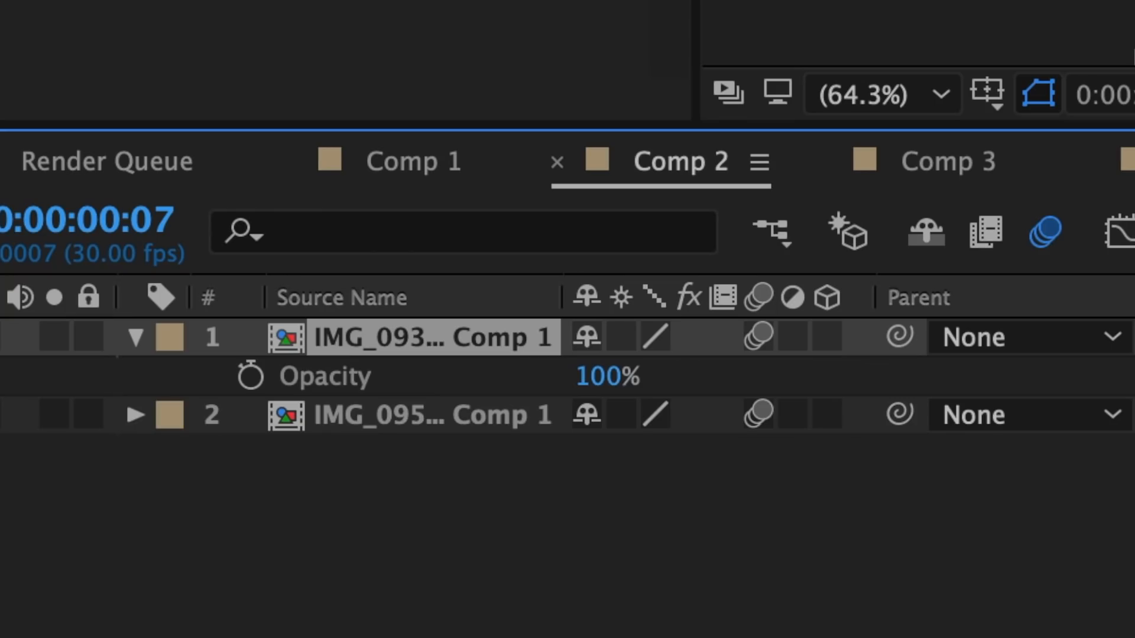
click(250, 375)
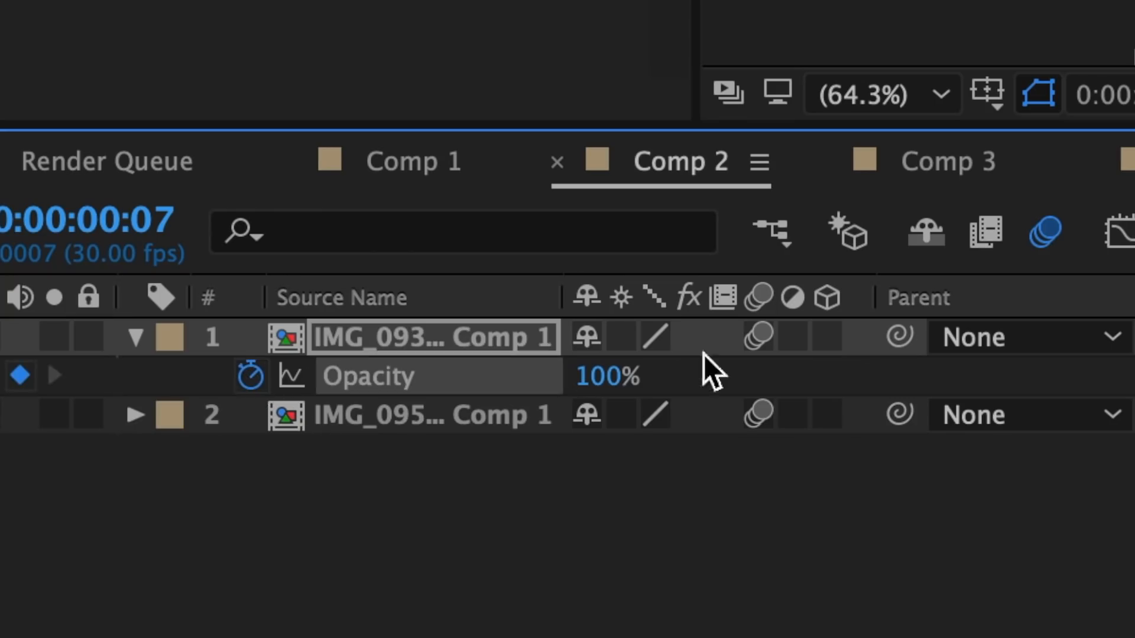
click(620, 383)
text(20)
key(Return)
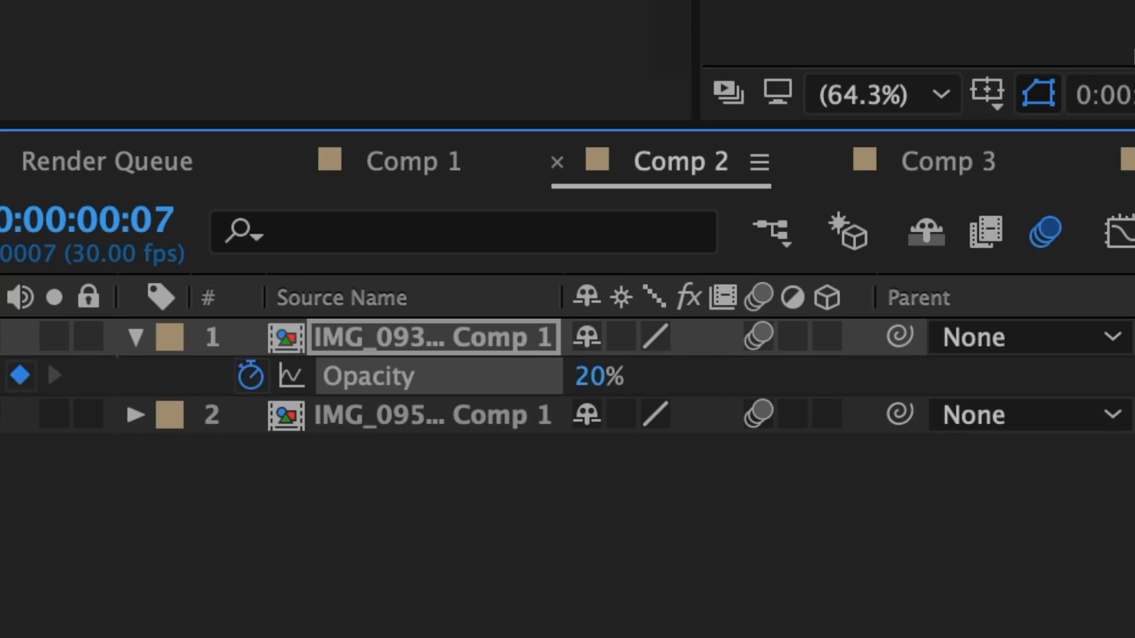
Bring the top image layer to full opacity with a second Opacity keyframe at frame 11
drag(365, 260, 515, 285)
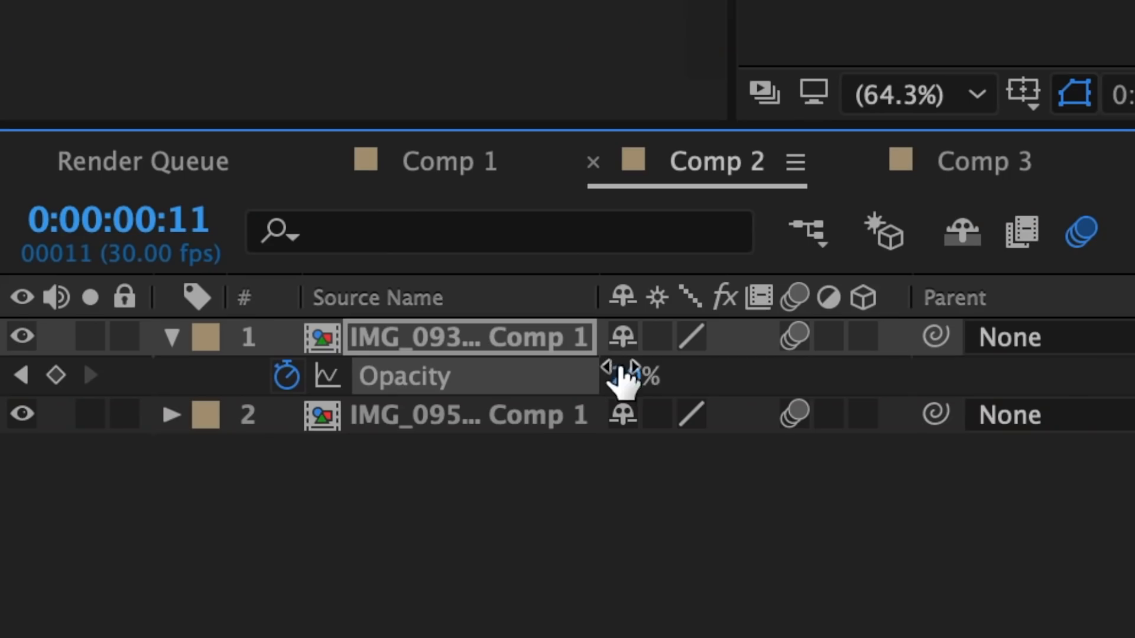
click(620, 380)
text(100)
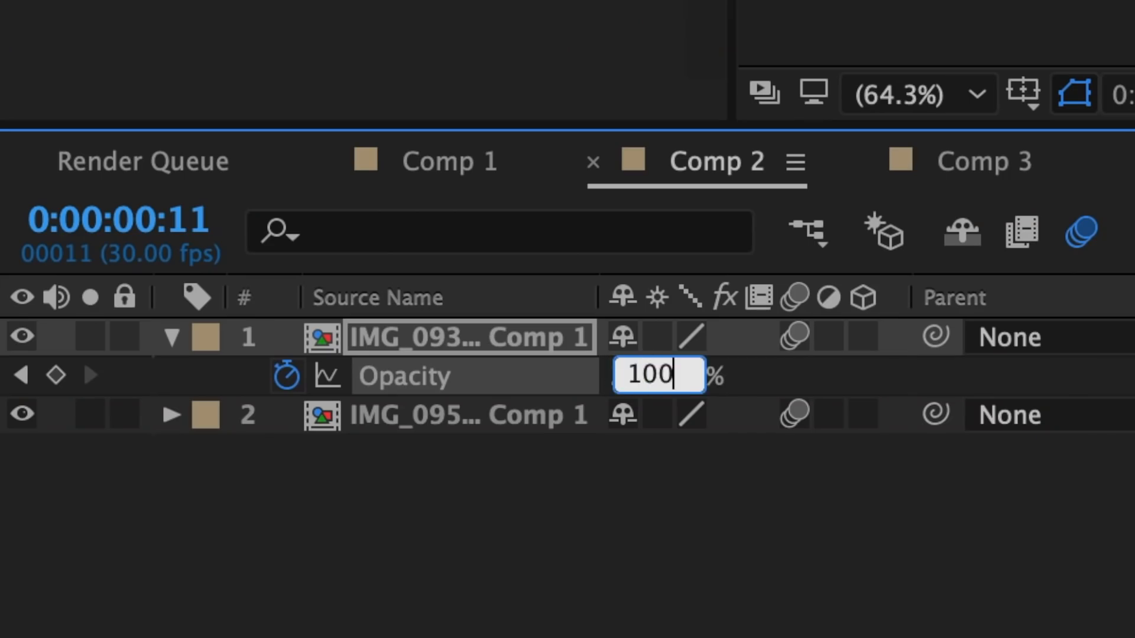
key(Return)
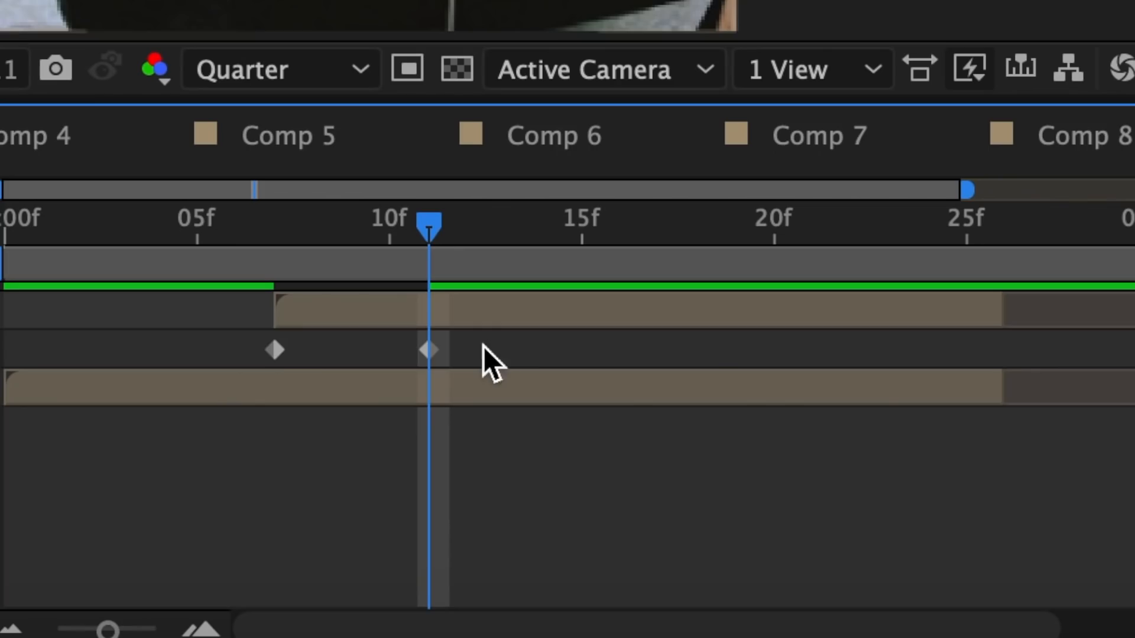
Apply Easy Ease to the top image layer's Opacity keyframes
drag(482, 347, 277, 365)
right_click(280, 349)
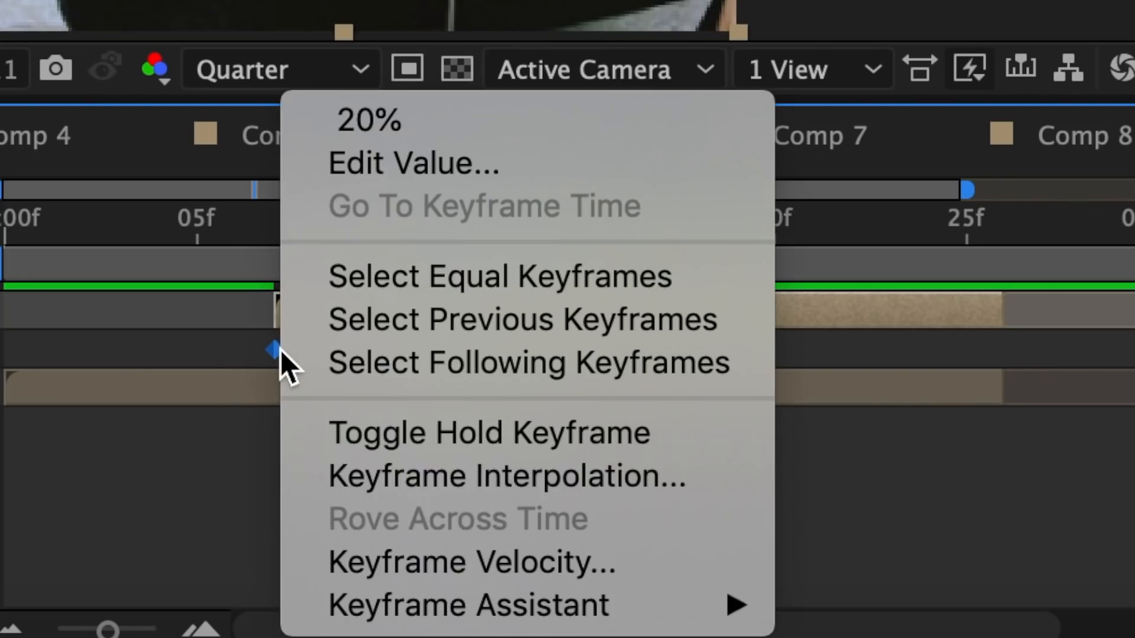
mouse_move(330, 603)
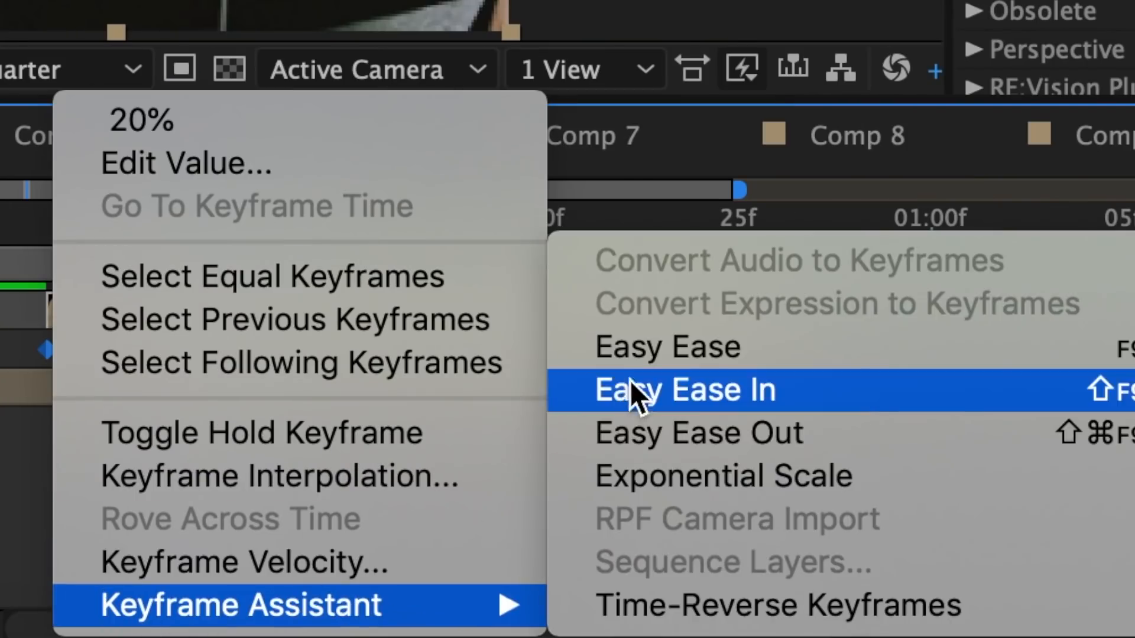
click(631, 353)
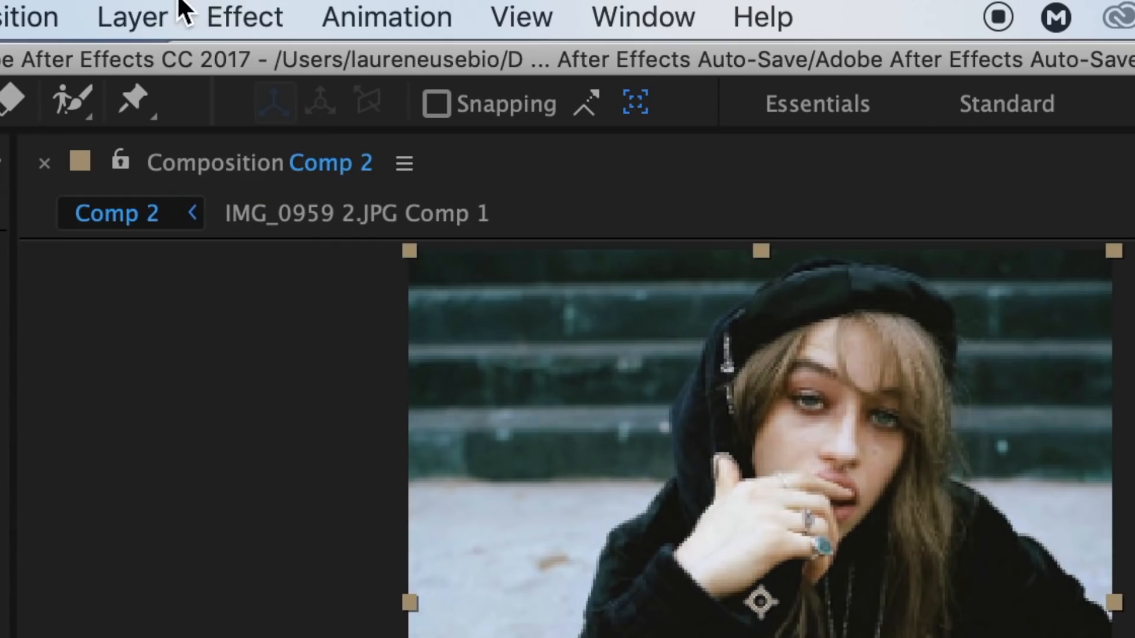
Create a new adjustment layer above the image layers in Comp 2 and apply the S_WarpPuddle effect to it
click(153, 9)
mouse_move(161, 63)
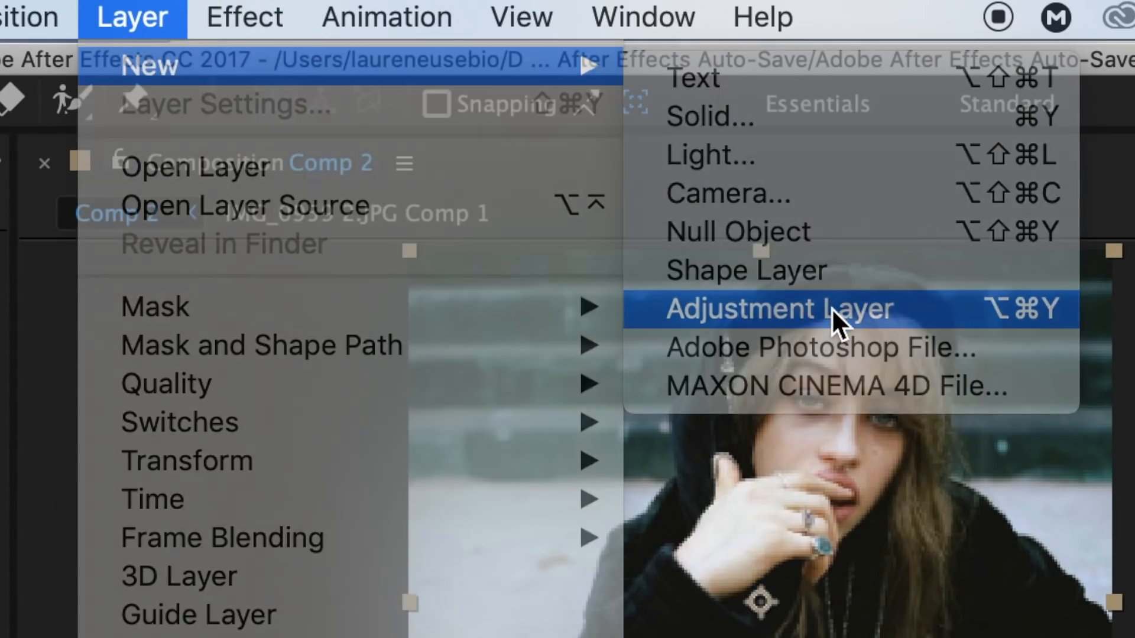
click(832, 307)
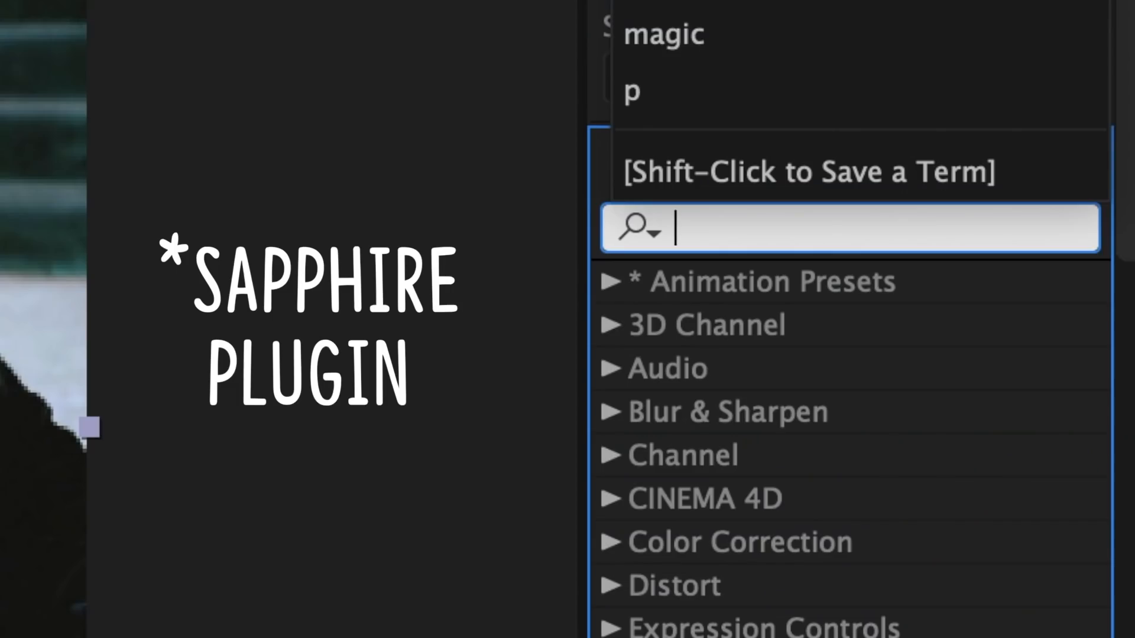
text(warppud)
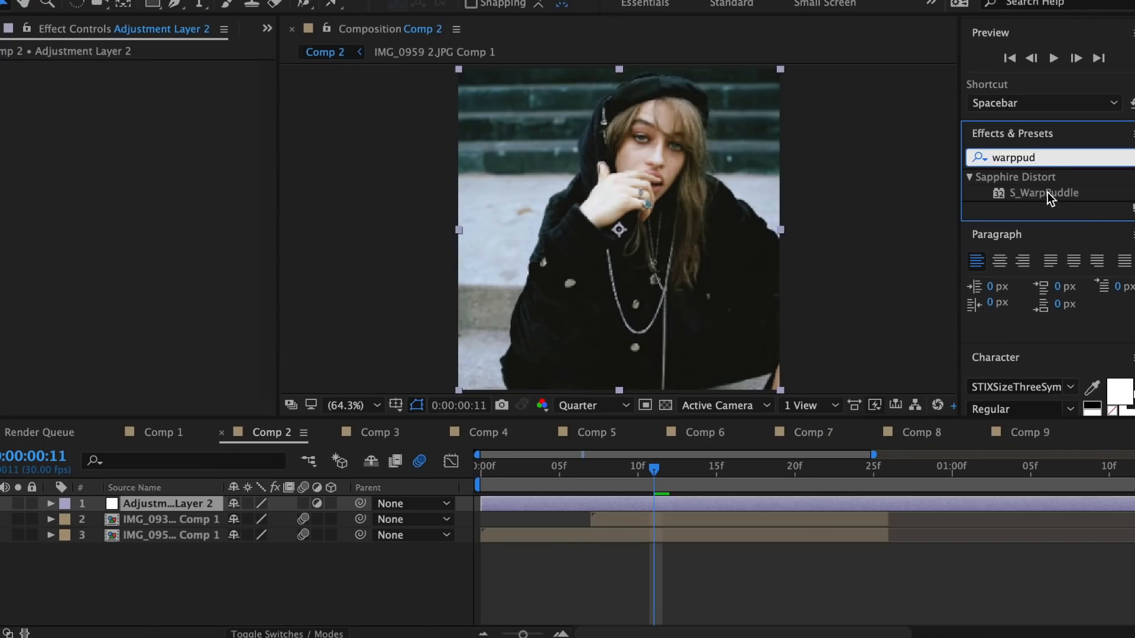
drag(869, 325, 604, 505)
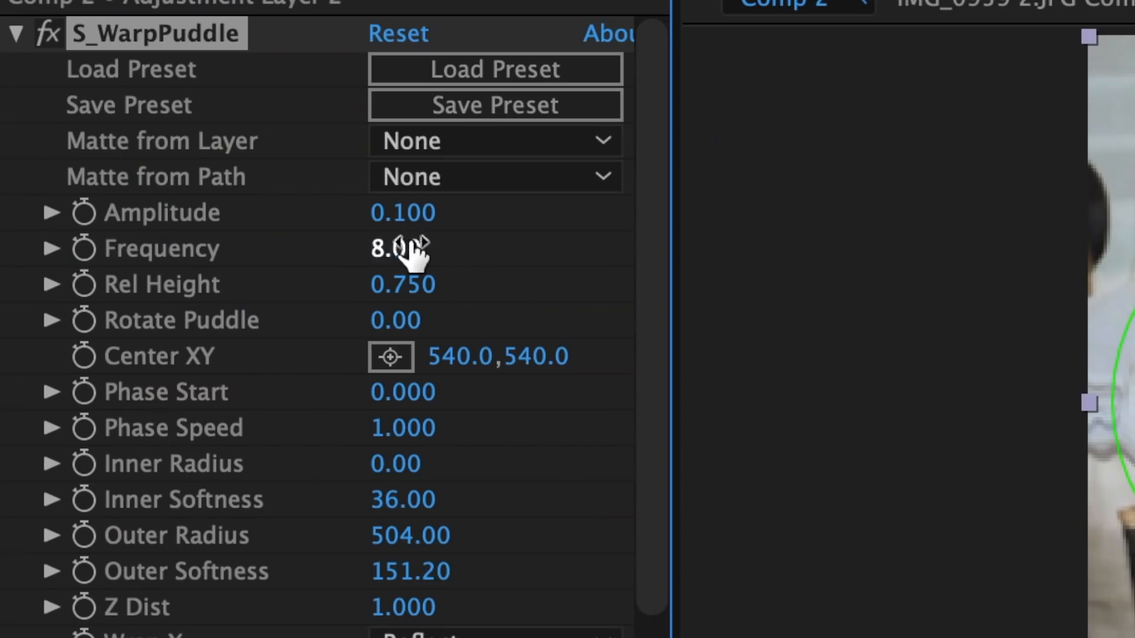
Set the S_WarpPuddle Frequency to 0.8 and Rel Height to 1
click(161, 162)
text(0.8)
key(Return)
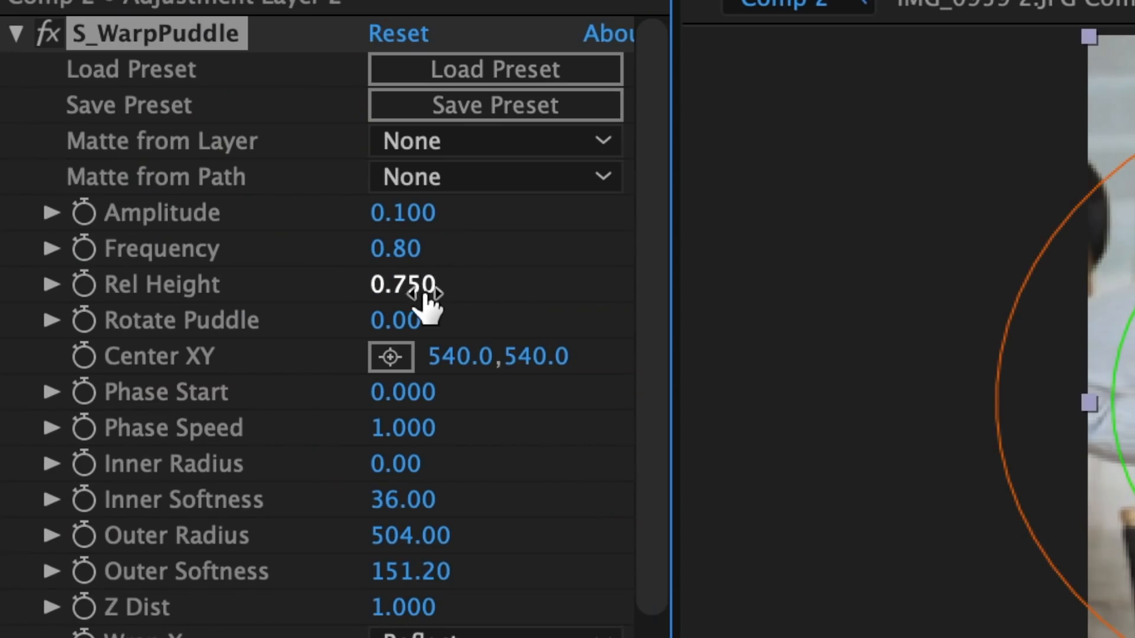
text(1)
key(Return)
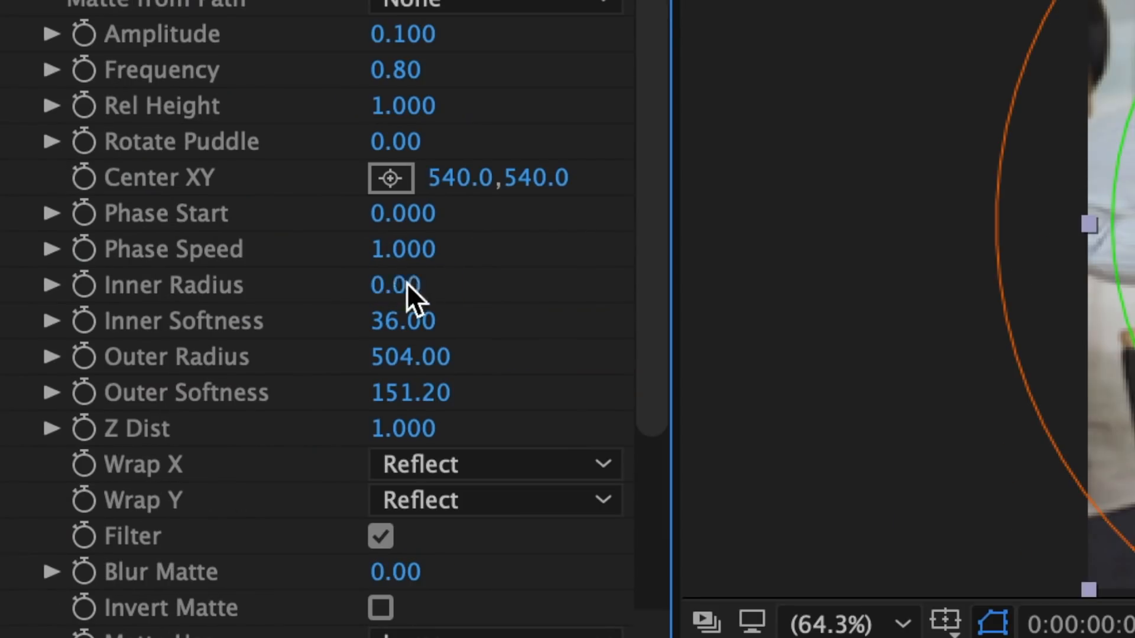
Set the puddle's Inner Radius and Inner Softness to 50, Outer Radius to 700 and Outer Softness to 100
key(Return)
click(420, 324)
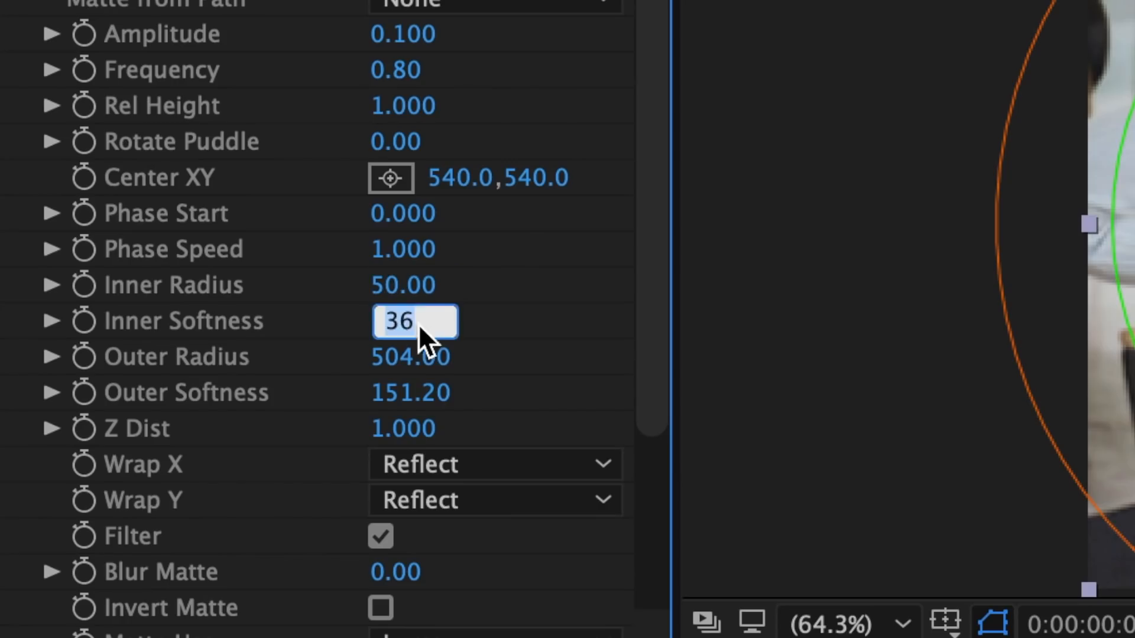
key(Return)
click(427, 353)
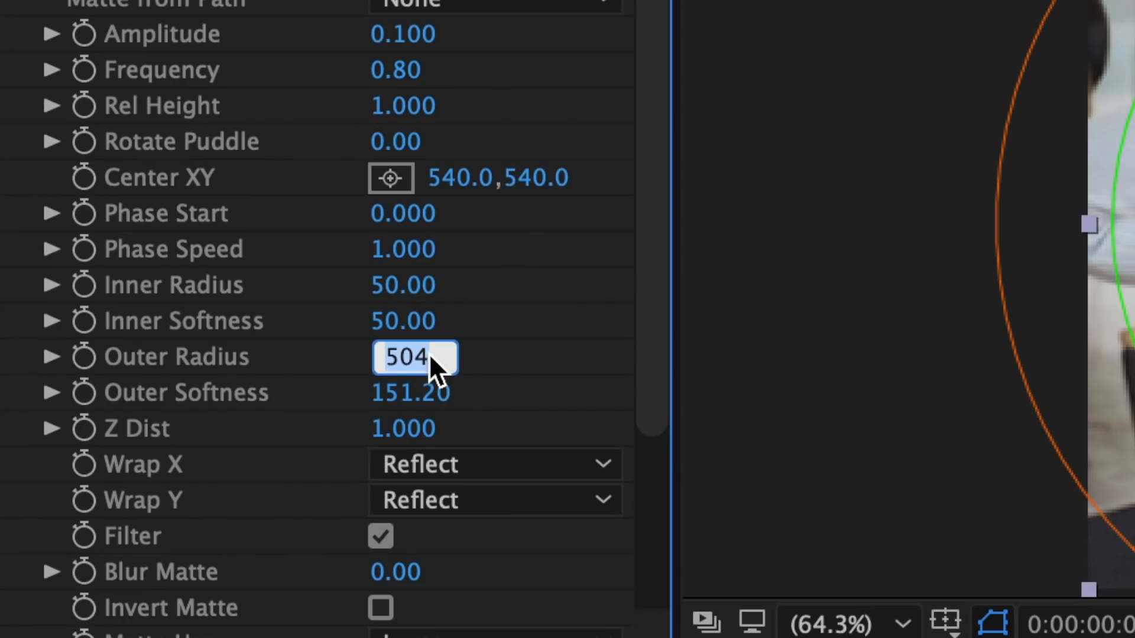
text(700)
key(Return)
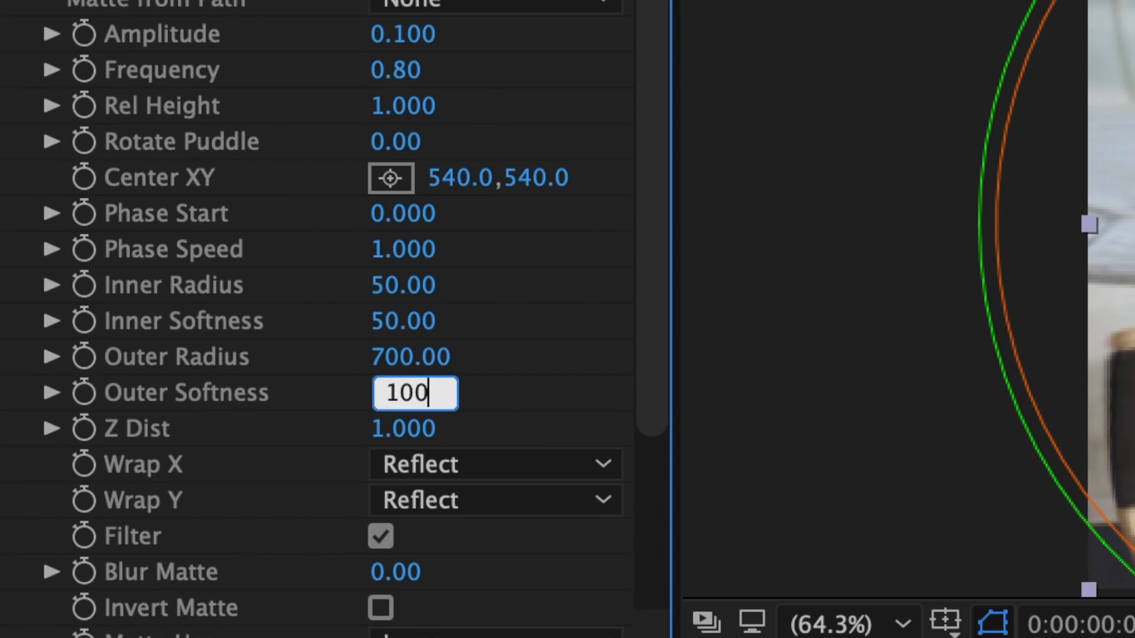
key(Return)
Start animating the S_WarpPuddle Amplitude at frame 1 with a keyframe value of 0
drag(469, 251, 222, 281)
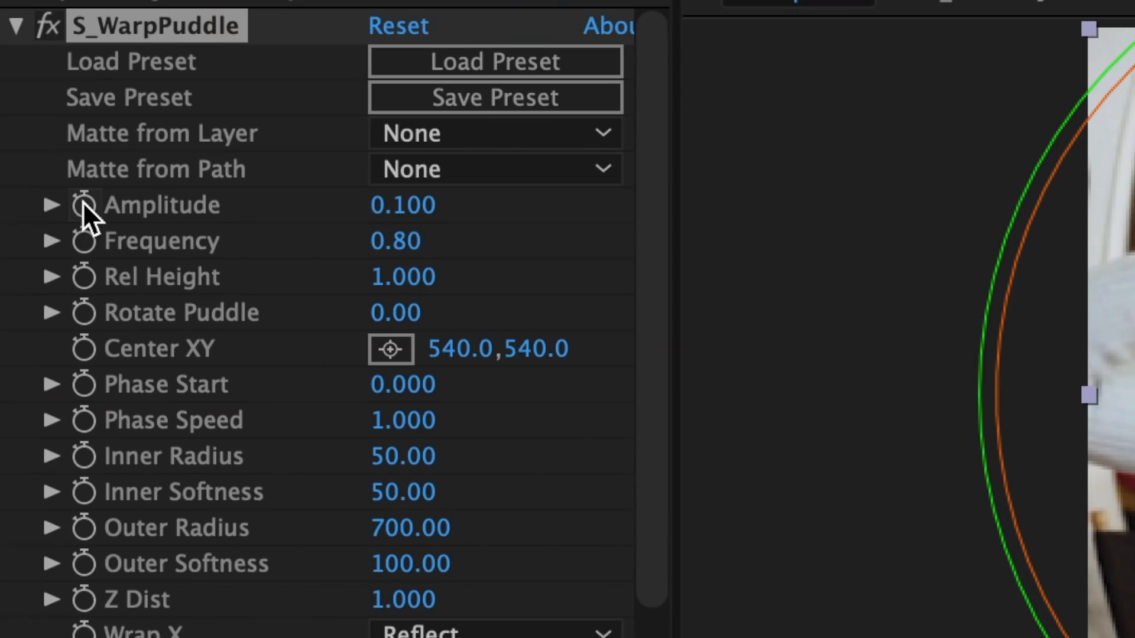
click(84, 206)
click(419, 206)
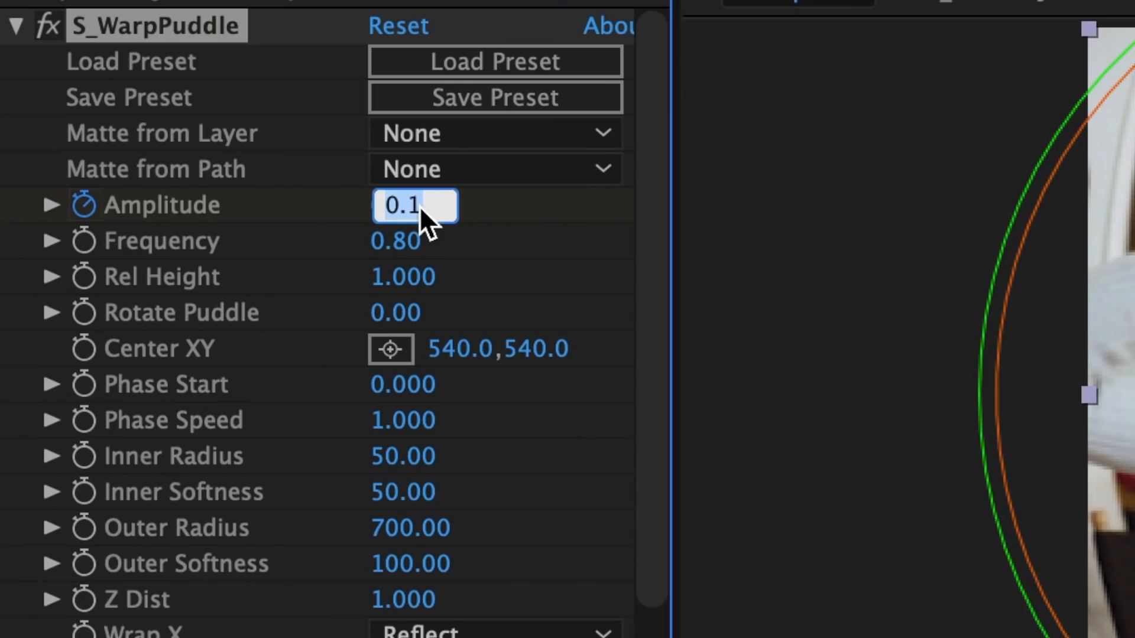
text(0)
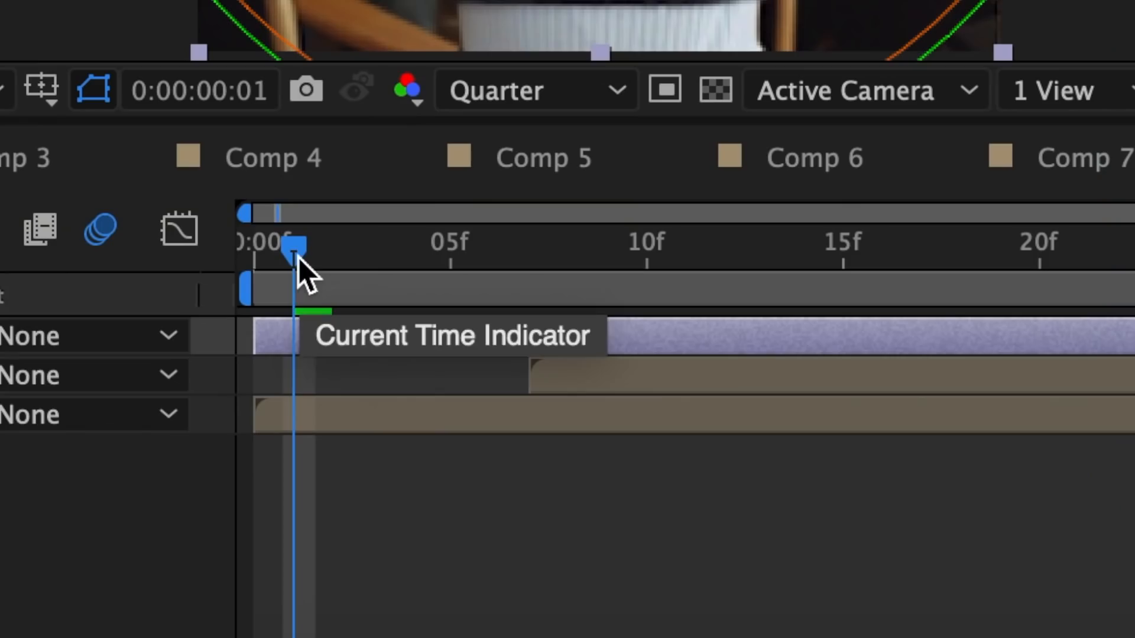
Add an Amplitude keyframe of 0.1 at frame 7, where the second image comes in
drag(299, 257, 519, 309)
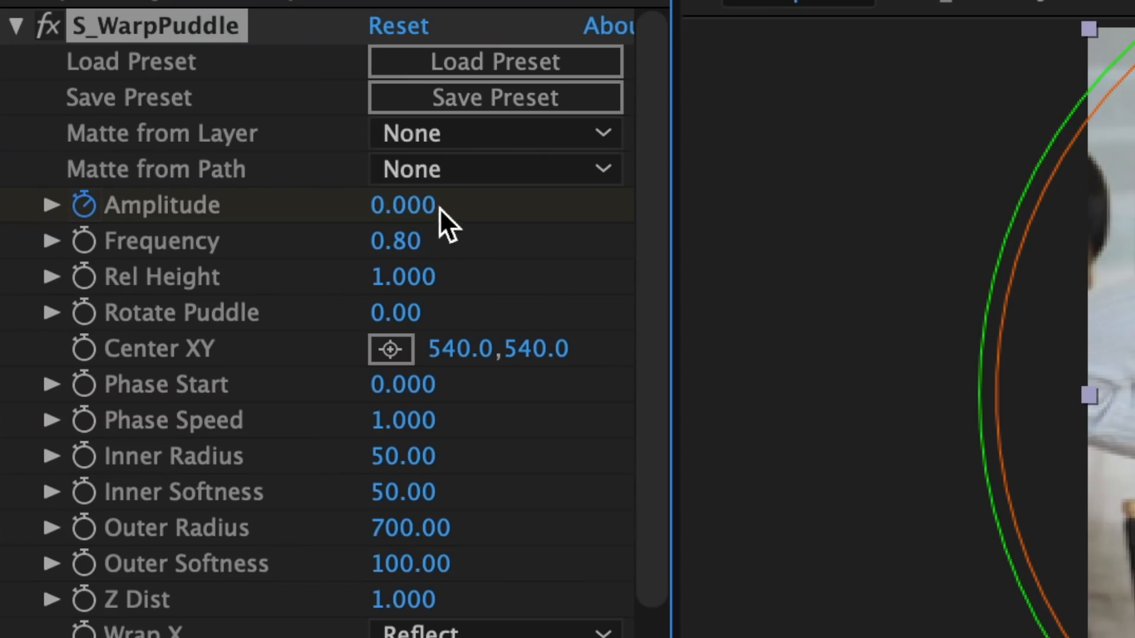
click(426, 204)
text(0.1)
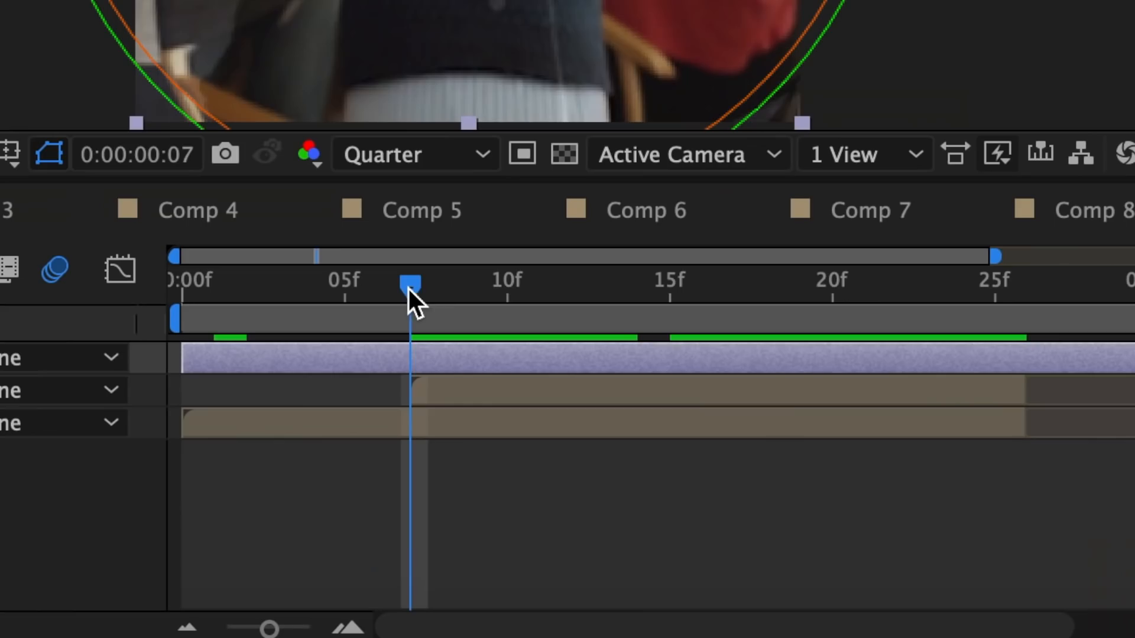
Set the Amplitude to 0 at frame 25 as the closing keyframe
drag(408, 299, 995, 310)
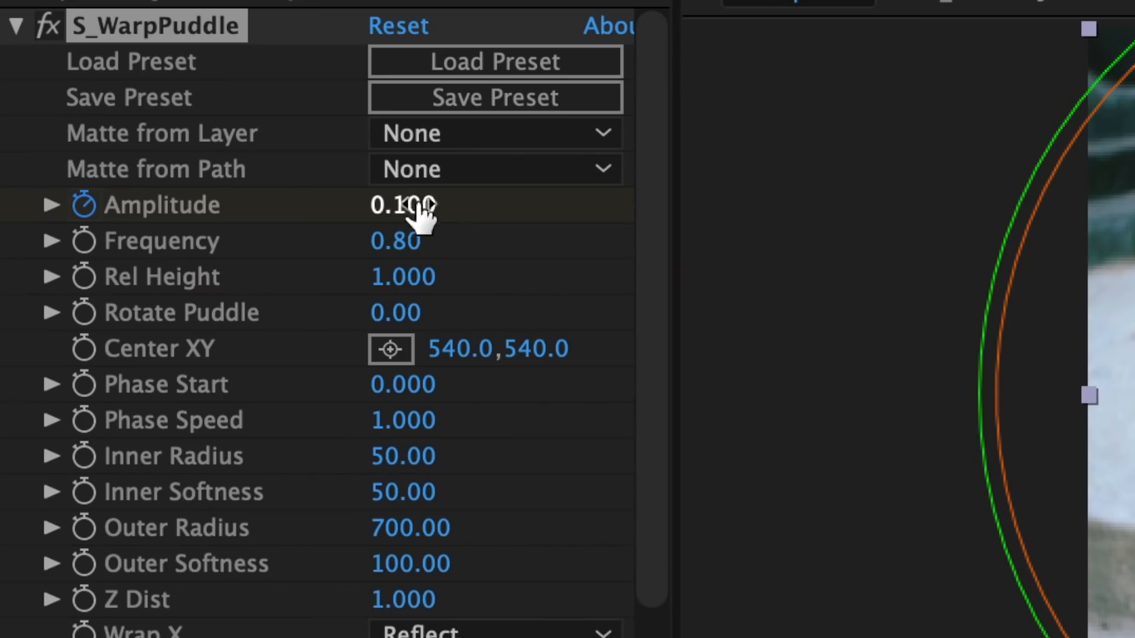
click(409, 208)
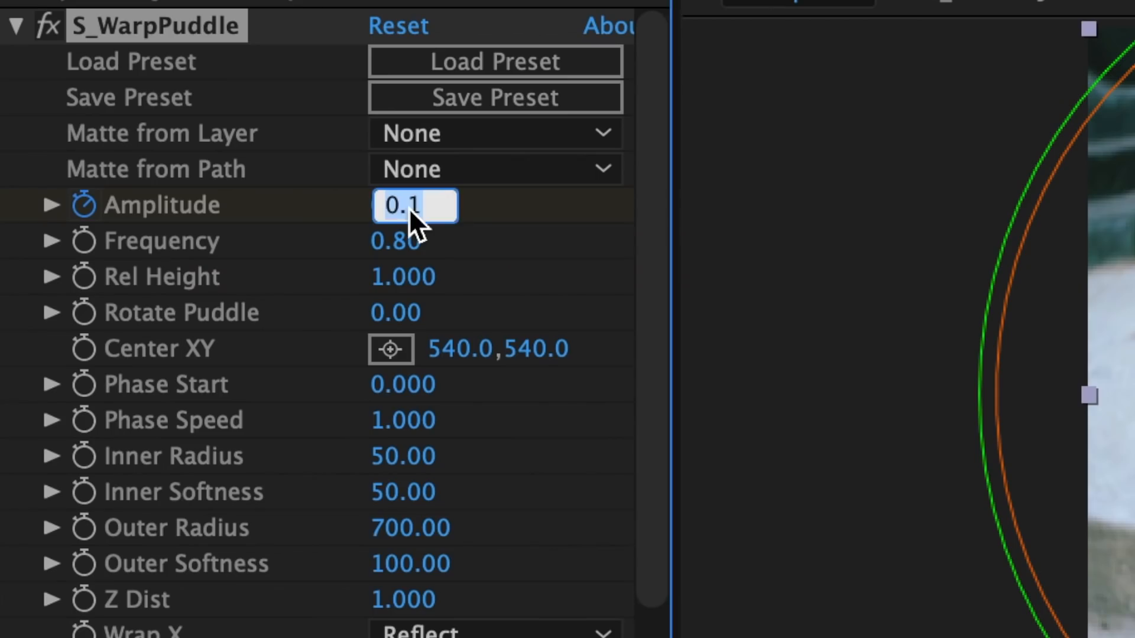
text(0)
key(Return)
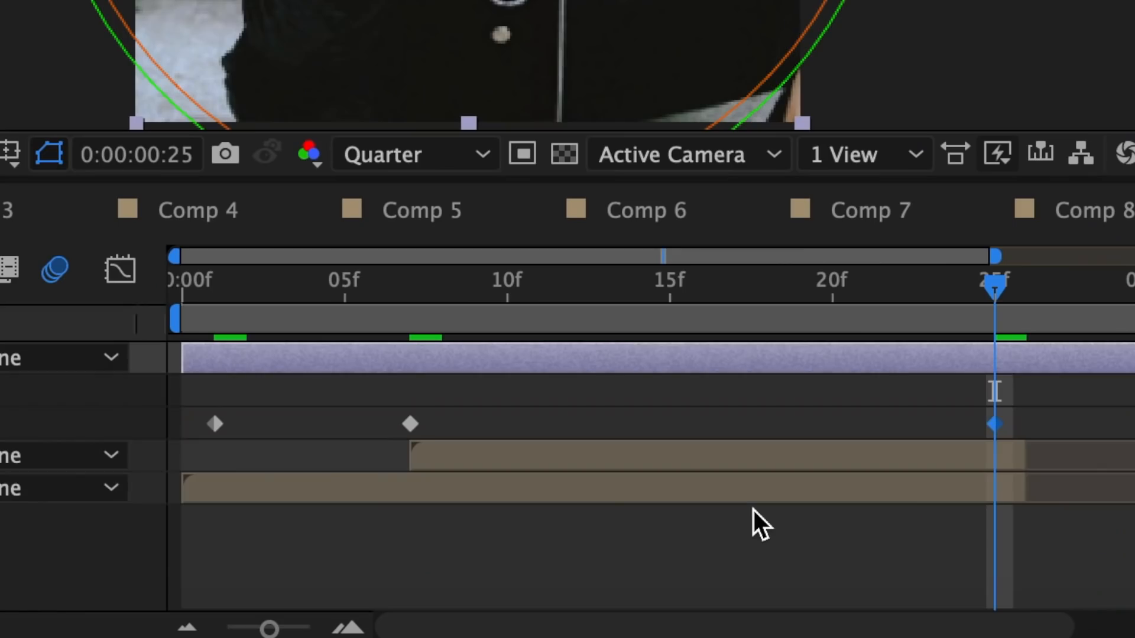
Apply Easy Ease to all three Amplitude keyframes on the adjustment layer
drag(1060, 411, 174, 436)
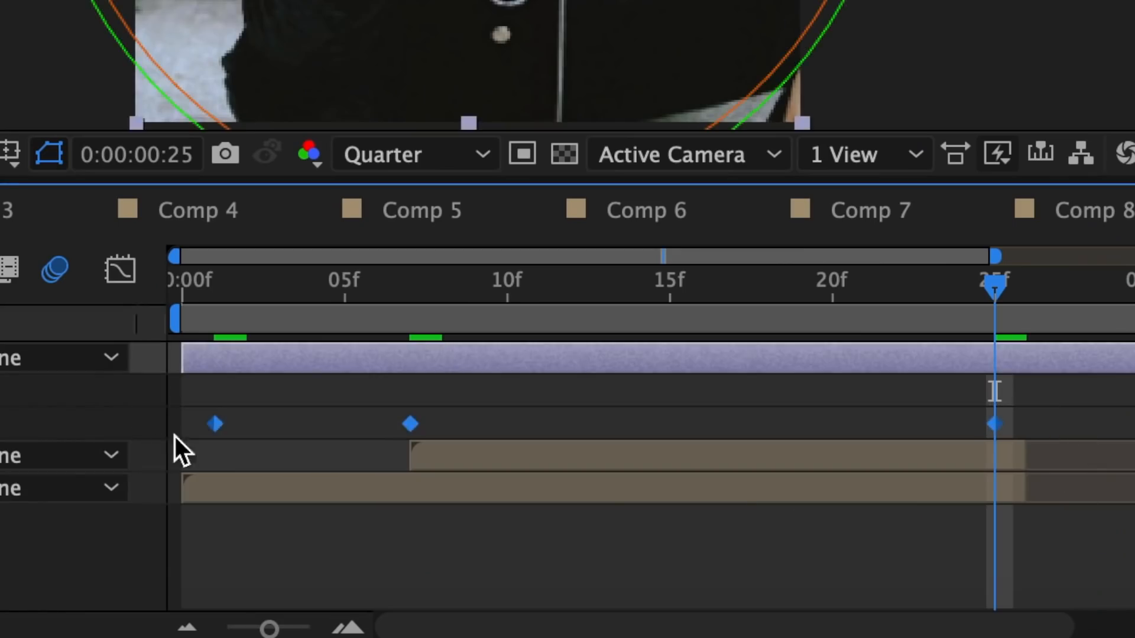
right_click(212, 416)
mouse_move(380, 605)
click(808, 393)
In the Amplitude speed graph, shorten both influence handles at frame 7 and lengthen those at frames 1 and 25 for a sharp transition
click(122, 270)
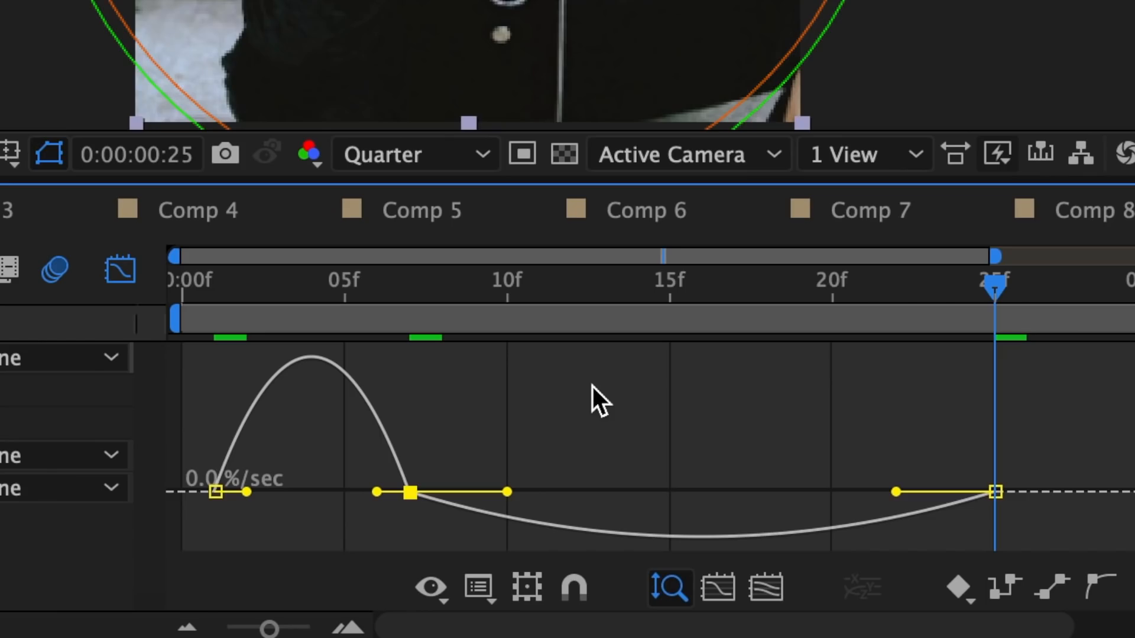
click(478, 587)
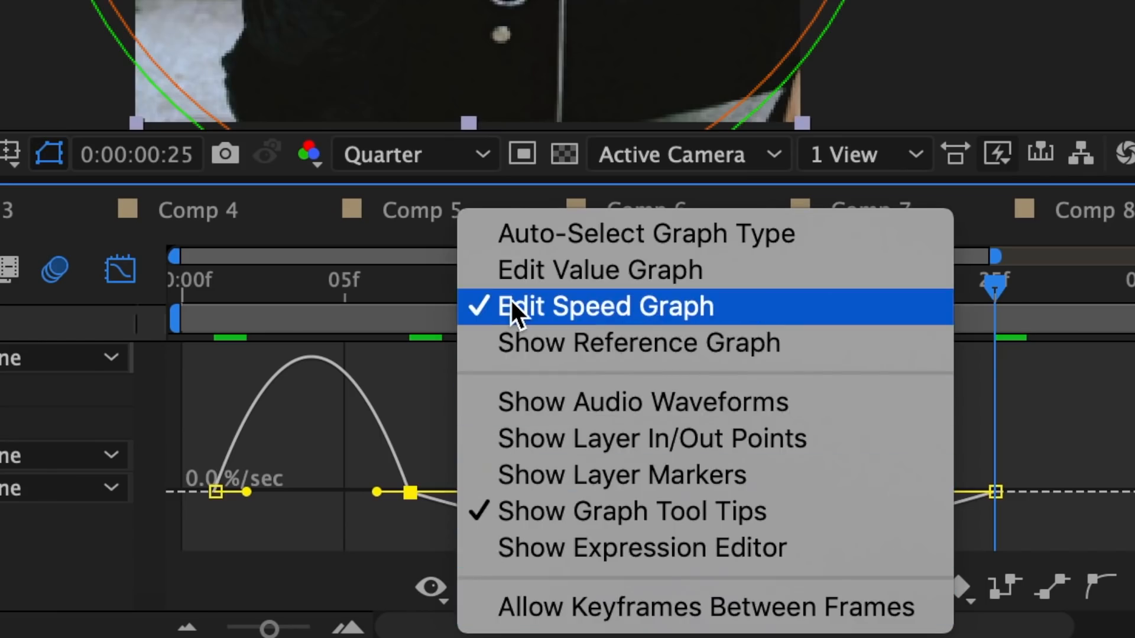
click(509, 299)
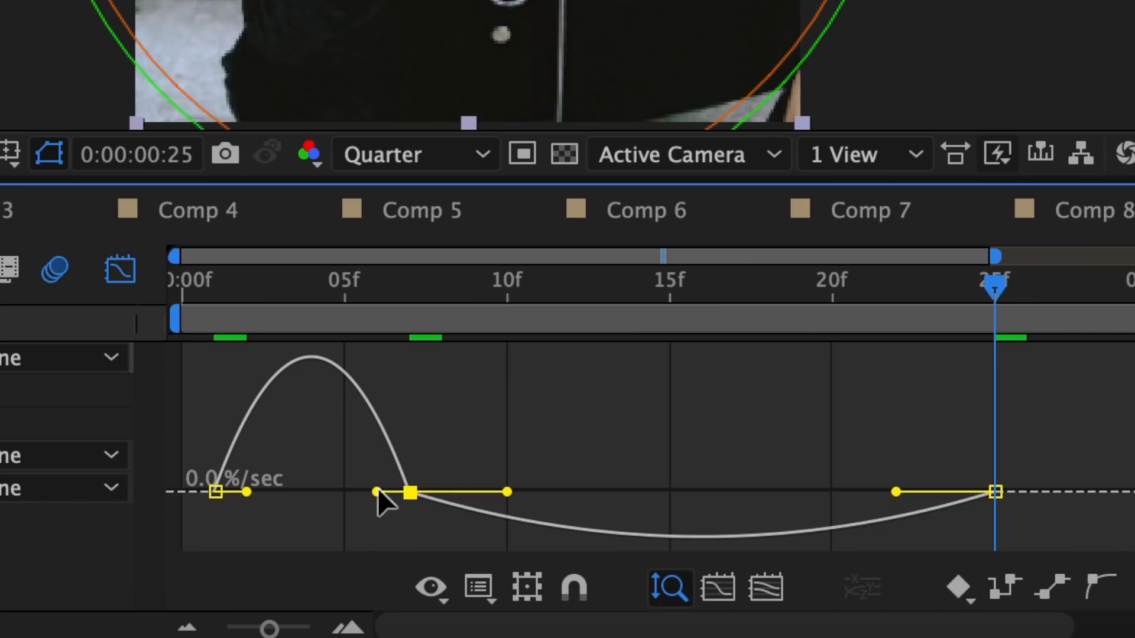
drag(377, 492, 399, 491)
drag(247, 492, 288, 491)
click(445, 513)
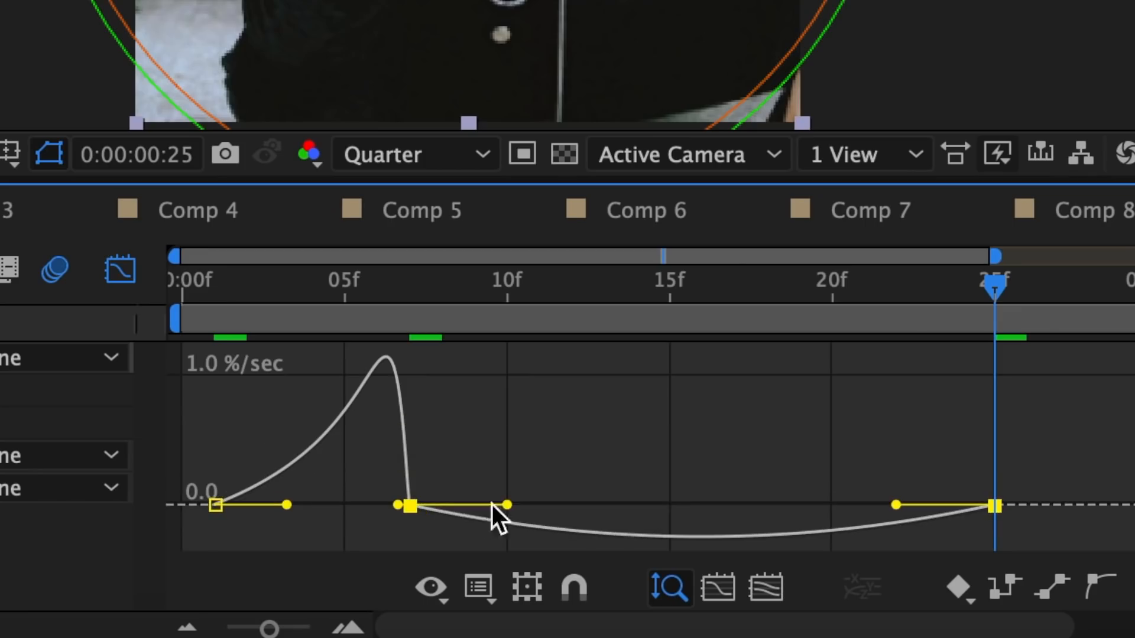
drag(507, 505, 457, 502)
drag(896, 505, 760, 491)
drag(456, 491, 383, 490)
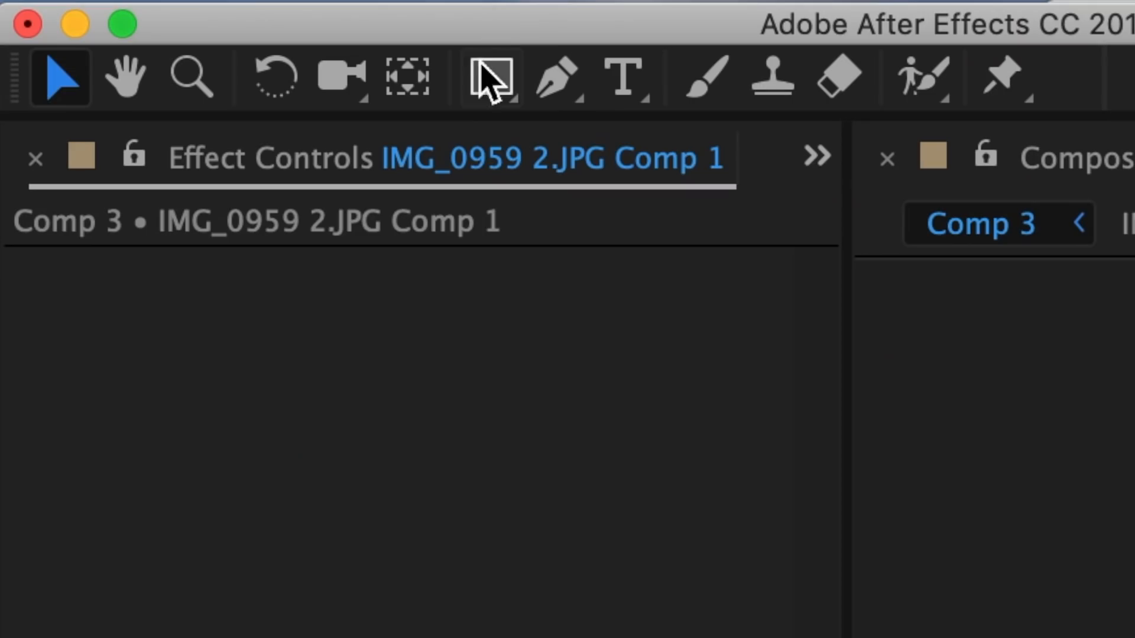
In Comp 3, draw a rectangular mask around the whole picture on the IMG_0959 2.JPG Comp 1 layer
click(482, 65)
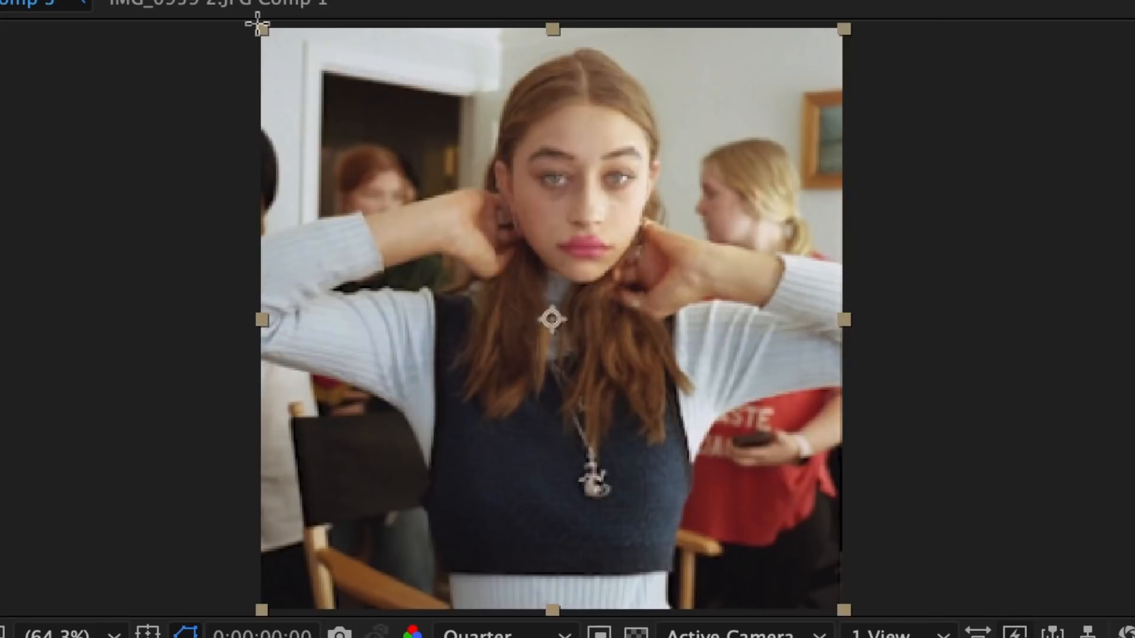
drag(258, 25, 843, 607)
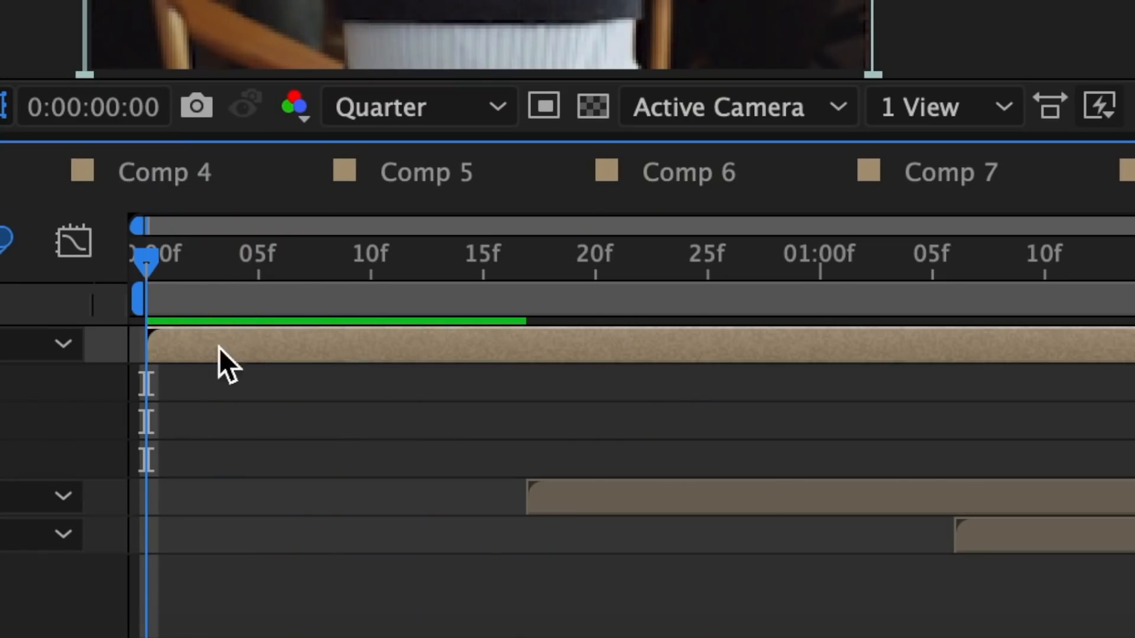
Set a Mask Path keyframe at frame 17 on the IMG_0959 2.JPG Comp 1 layer
drag(278, 308, 534, 314)
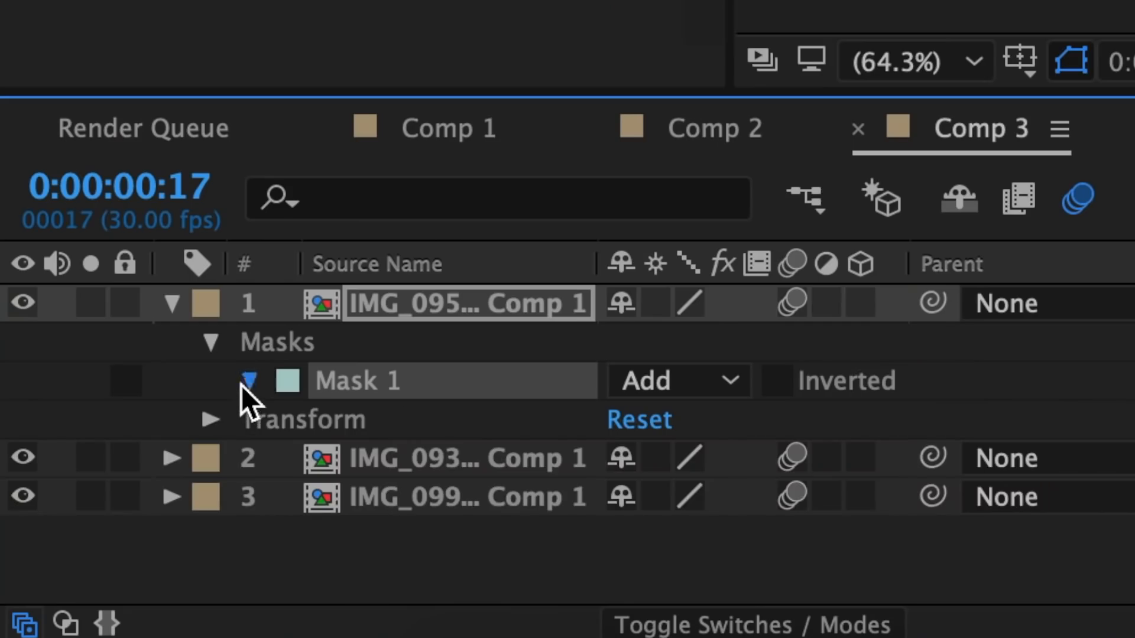
click(247, 384)
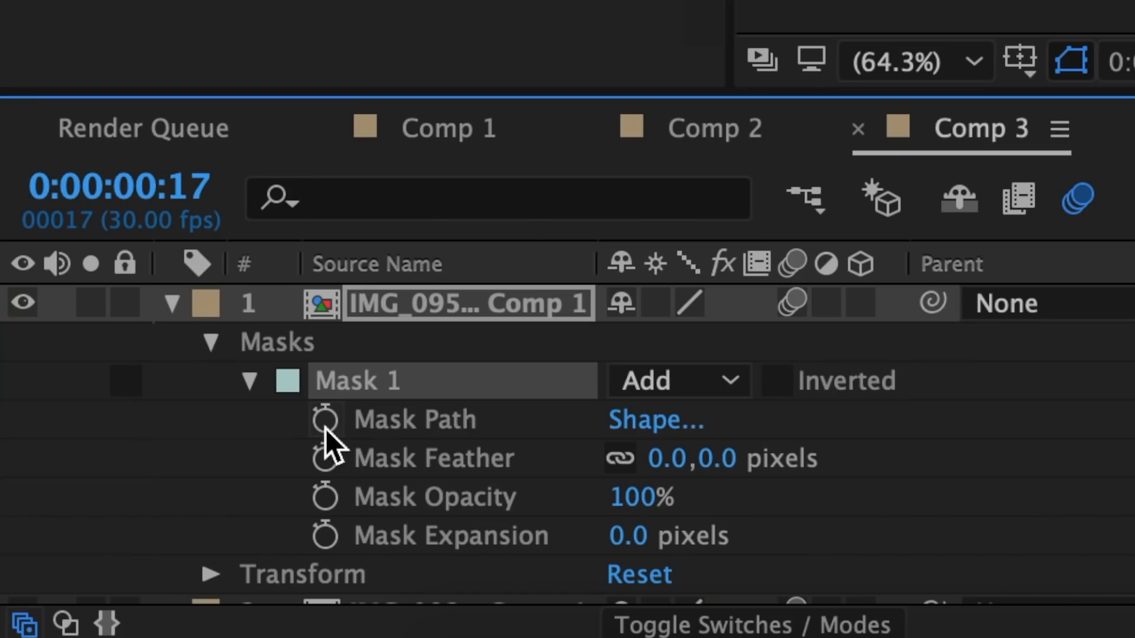
click(325, 421)
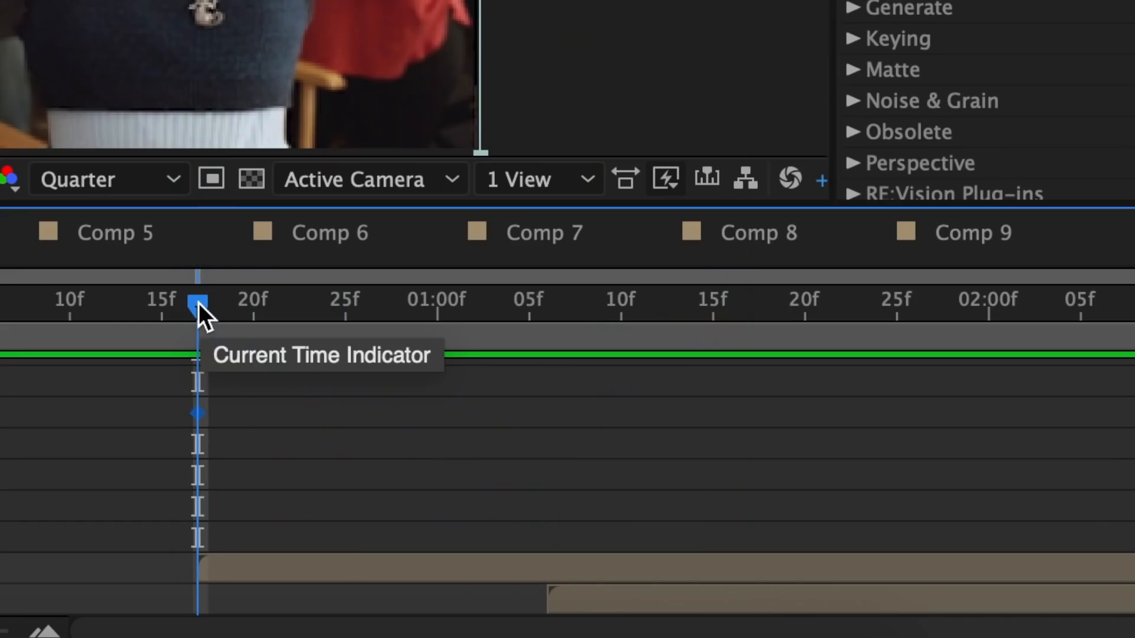
At 1:22, keyframe the mask shape with its four corners moved inward and rotated into a small tilted quadrilateral around the face
drag(198, 302, 849, 315)
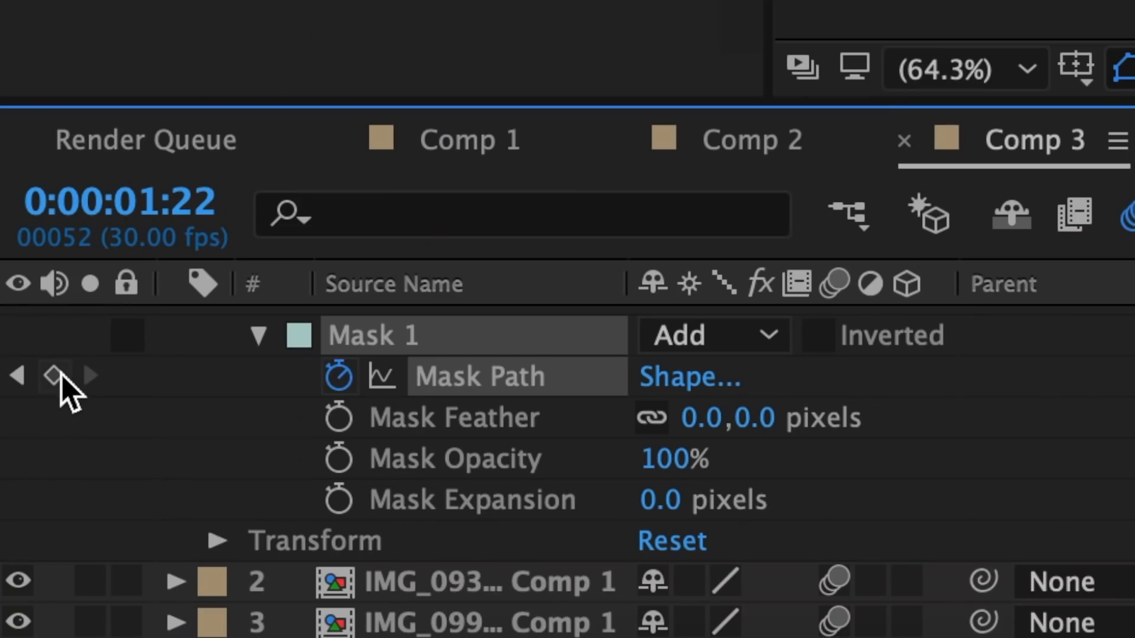
click(55, 376)
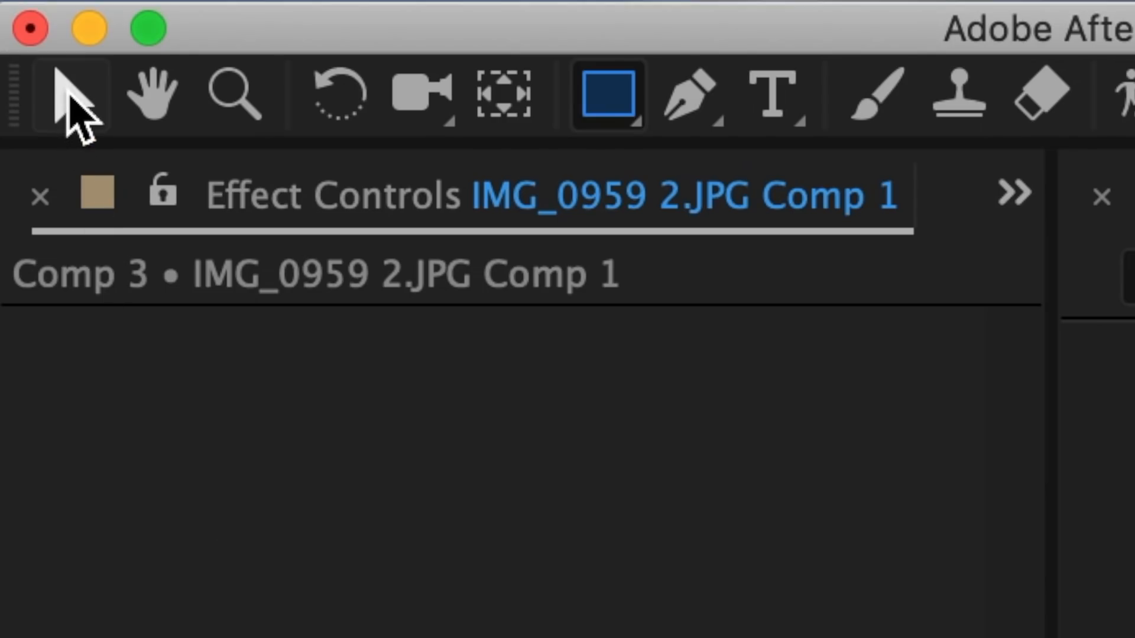
click(67, 101)
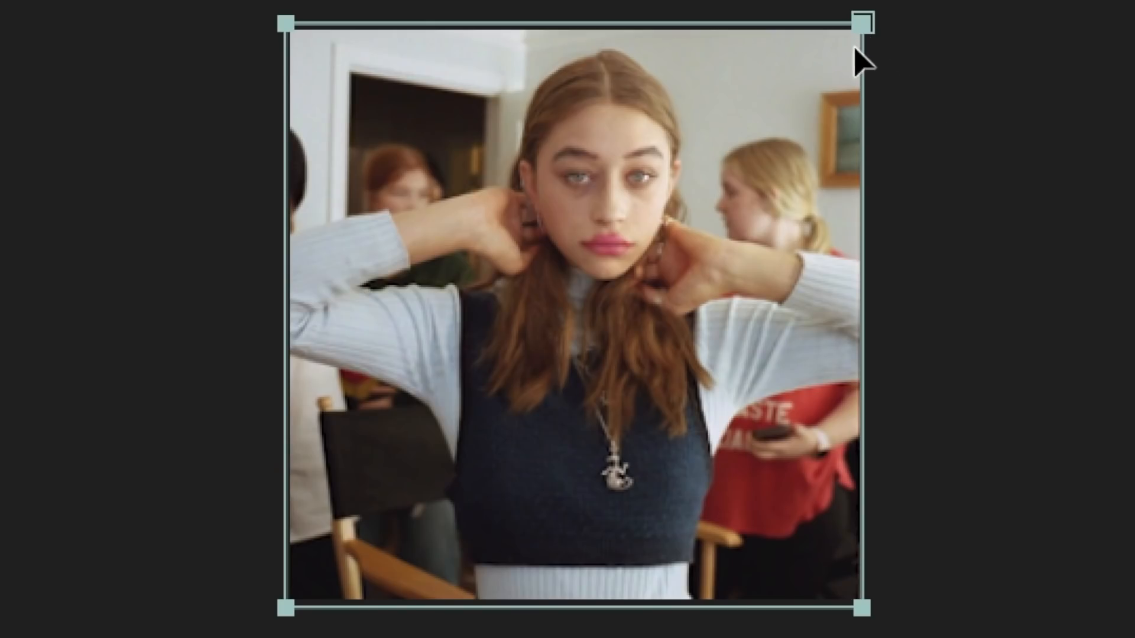
click(866, 35)
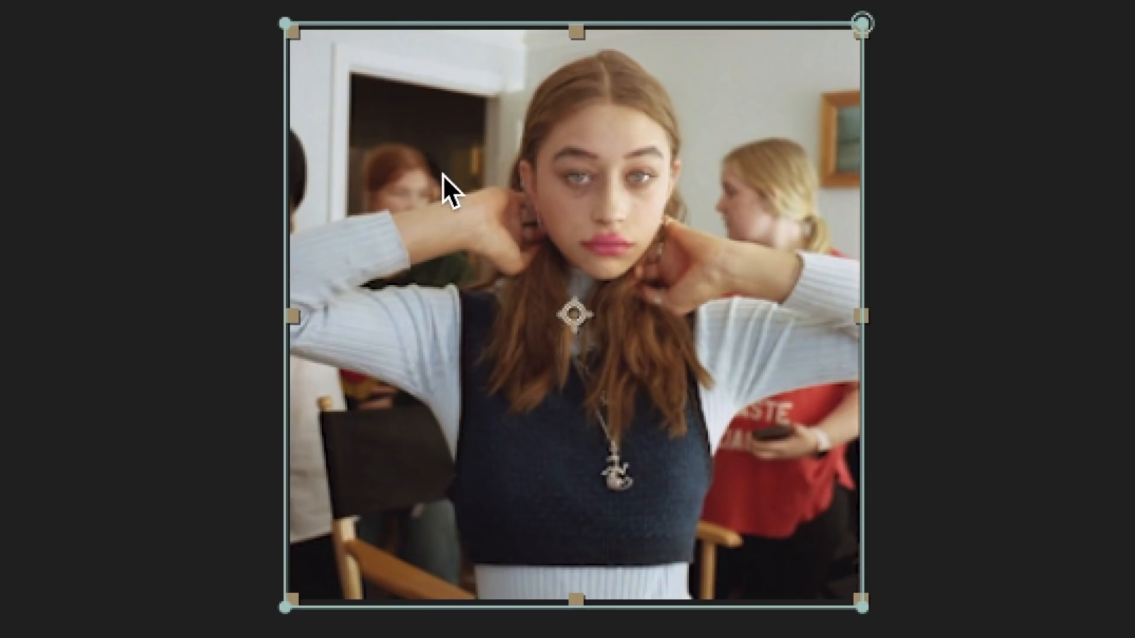
drag(284, 24, 507, 424)
drag(848, 28, 386, 208)
drag(864, 607, 660, 69)
drag(286, 605, 793, 298)
click(507, 422)
drag(523, 438, 540, 462)
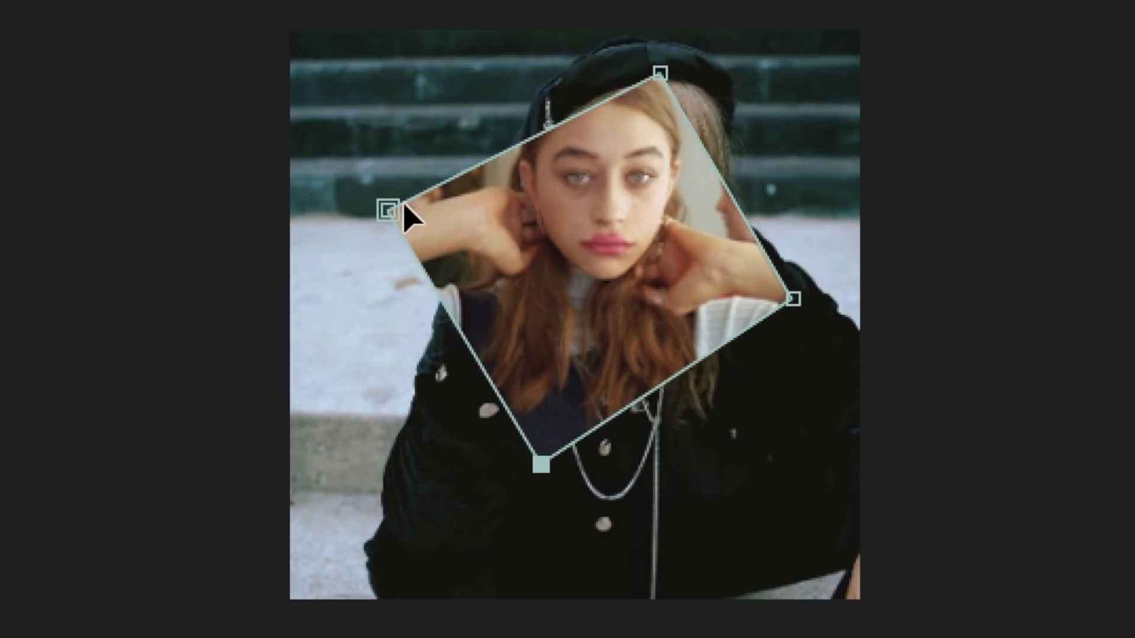
Tighten the tilted mask by nudging its four corner points closer around the face
drag(404, 208, 431, 204)
drag(661, 71, 601, 72)
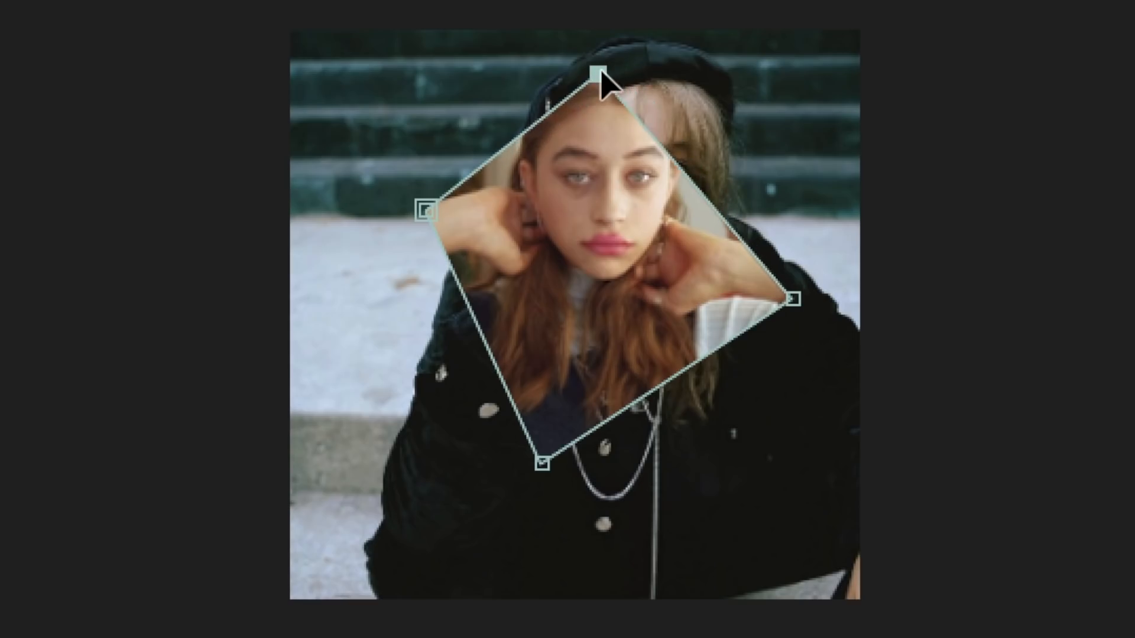
drag(793, 299, 764, 253)
drag(542, 463, 596, 409)
drag(424, 210, 438, 239)
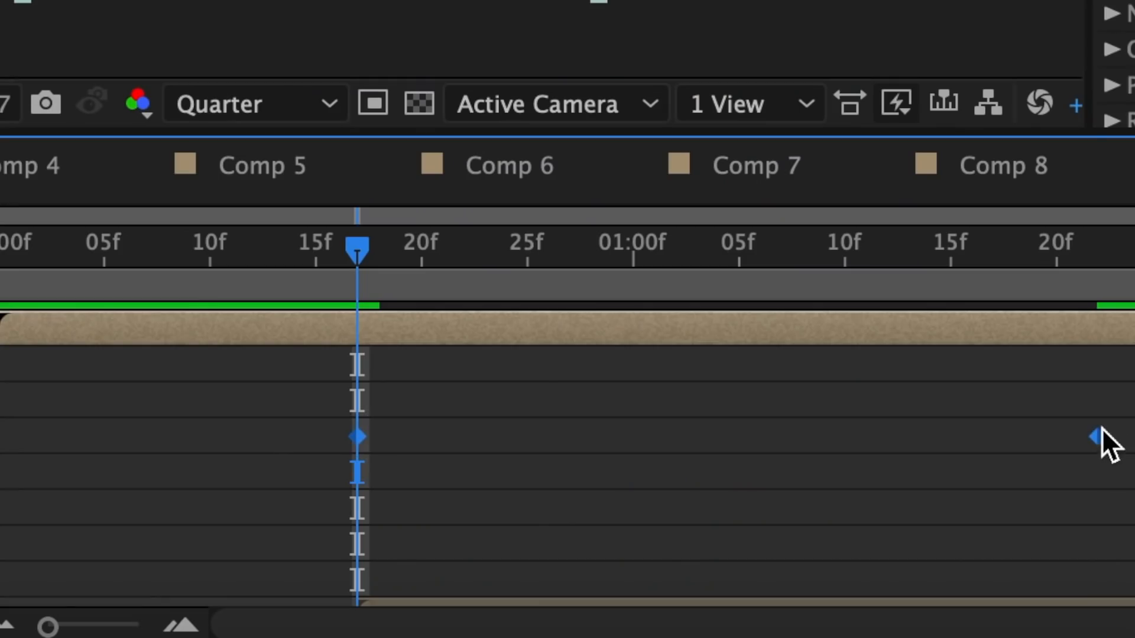
Apply Easy Ease to both Mask Path keyframes
right_click(1097, 437)
mouse_move(857, 587)
click(284, 360)
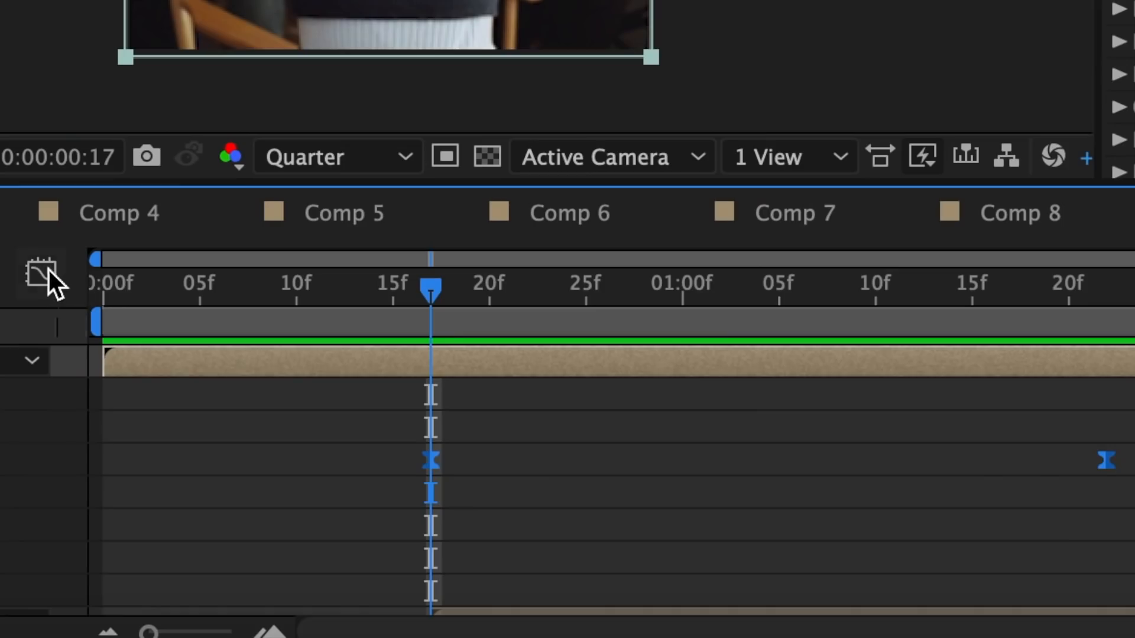
In the mask speed graph, shorten the influence handle at frame 17 and lengthen the one at 1:22 for a fast start
click(48, 273)
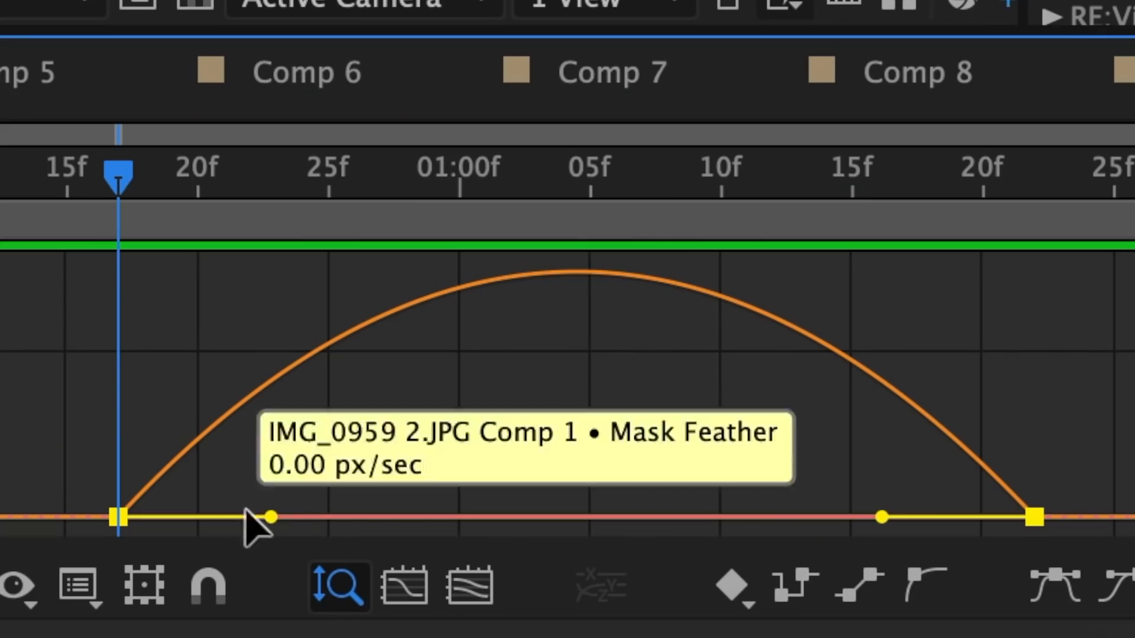
drag(270, 517, 157, 514)
drag(881, 517, 650, 516)
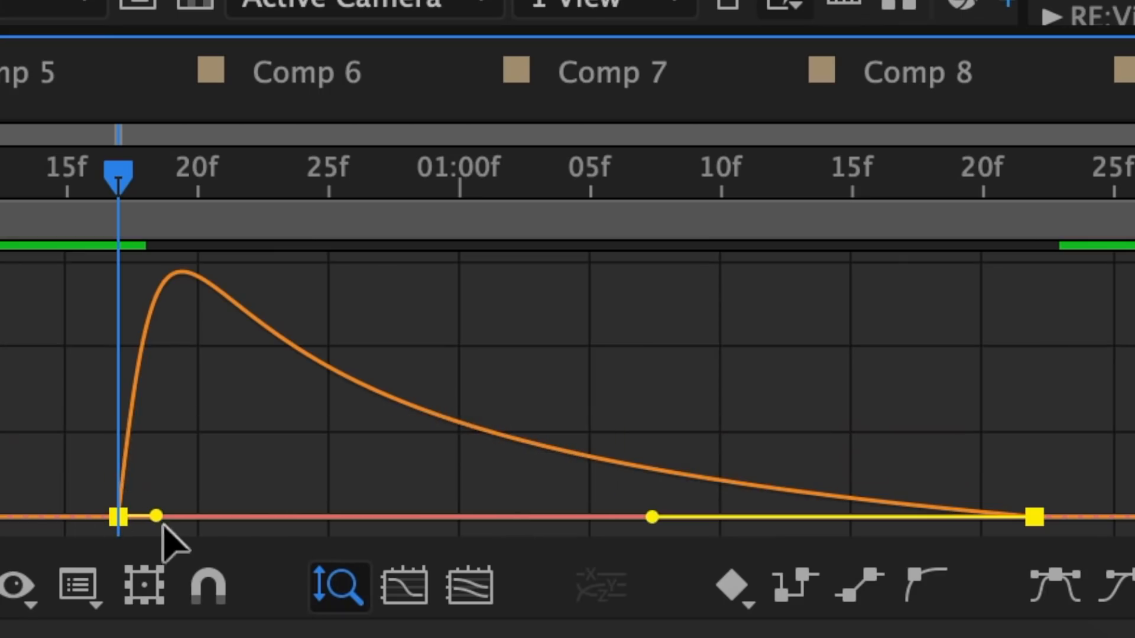
drag(156, 515, 140, 516)
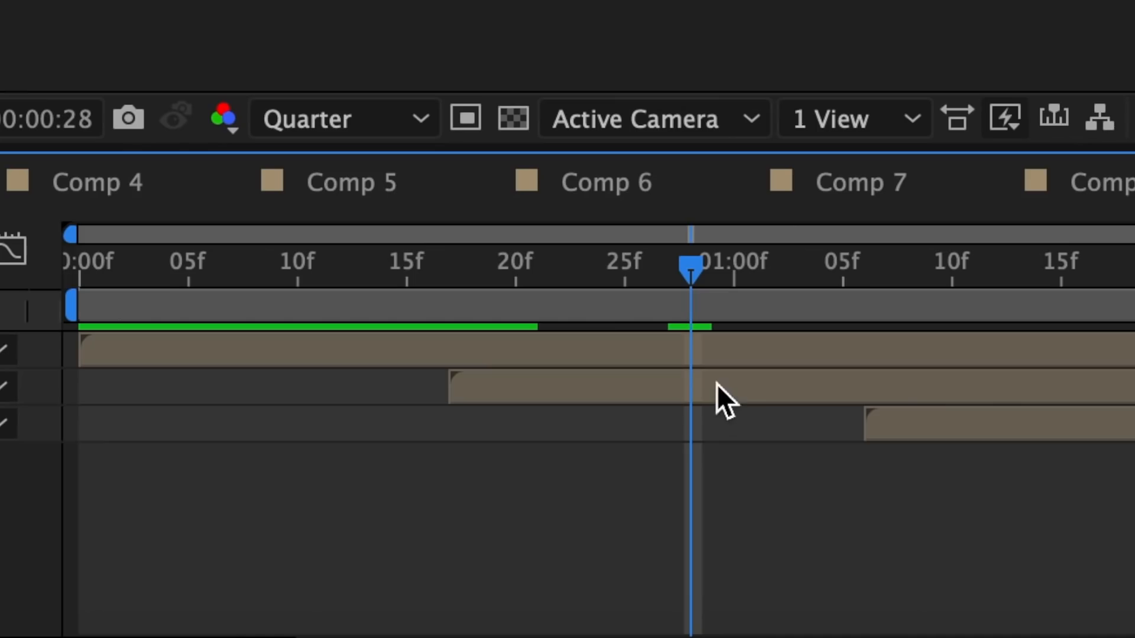
Draw a tall rectangular mask around the central figure on the IMG_0932.PNG Comp 1 layer
click(716, 388)
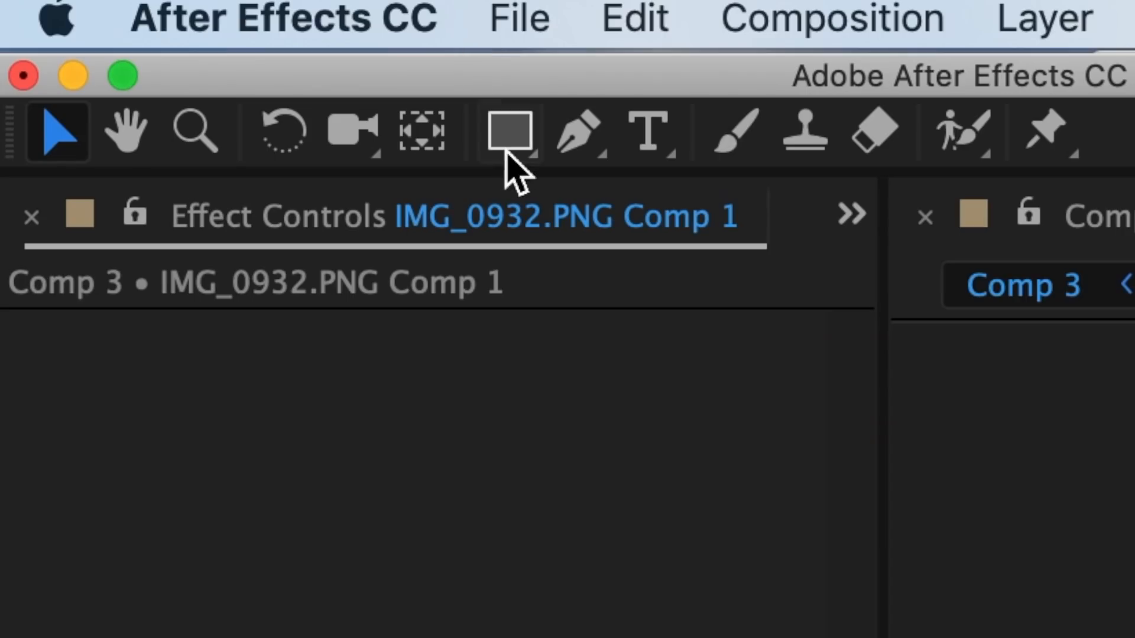
click(510, 131)
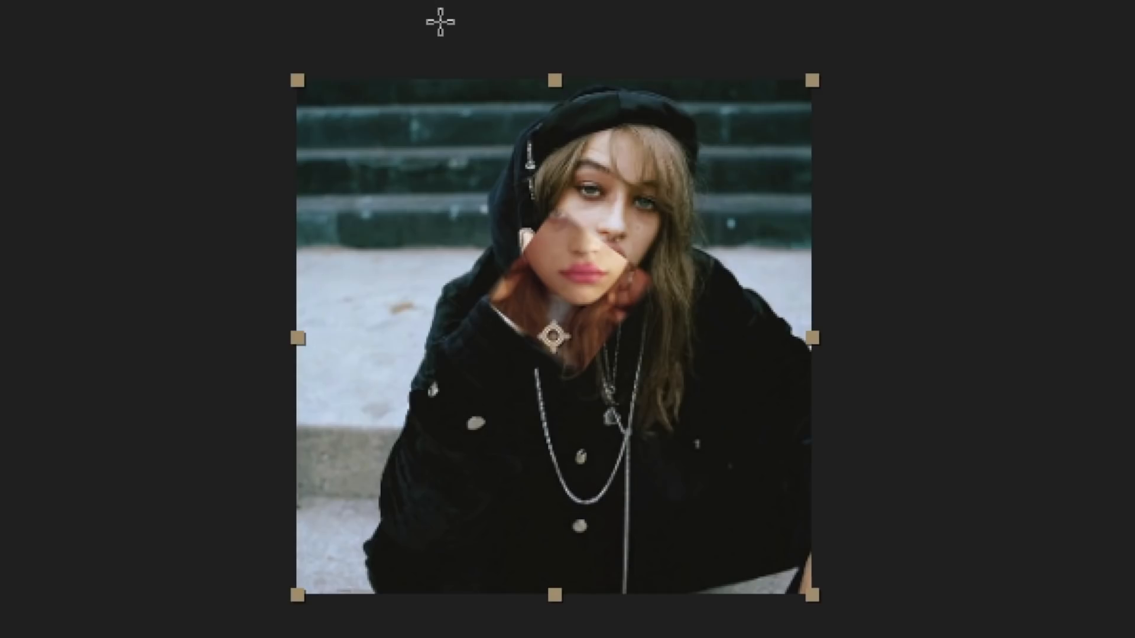
drag(441, 20, 739, 609)
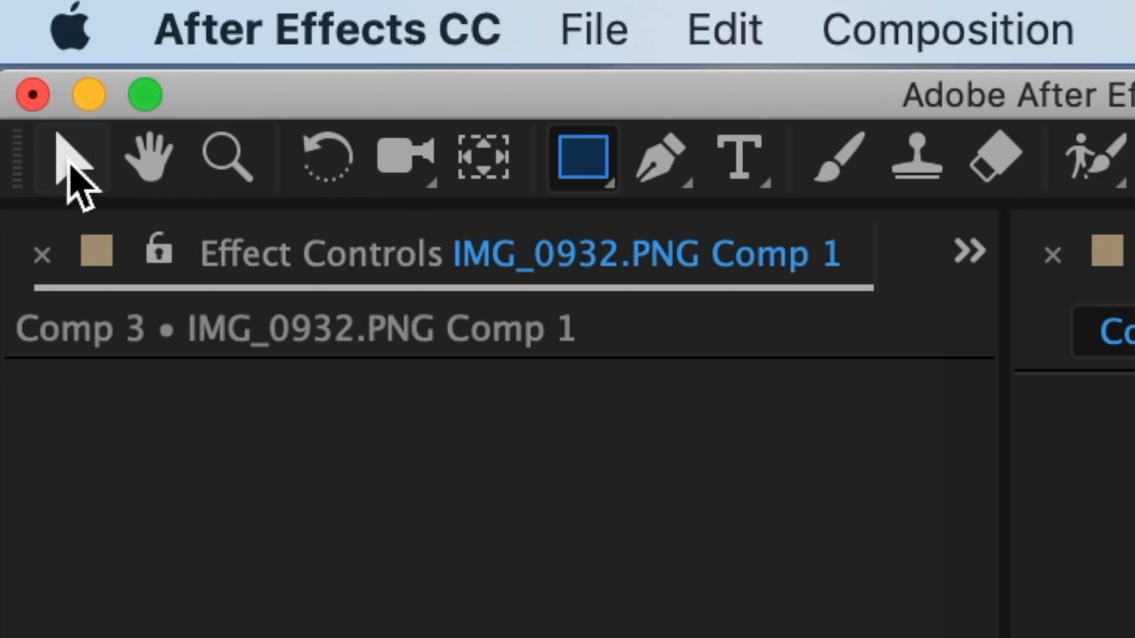
Move the masked IMG_0932.PNG layer to the left half of the frame, with Position X at about 148
click(70, 155)
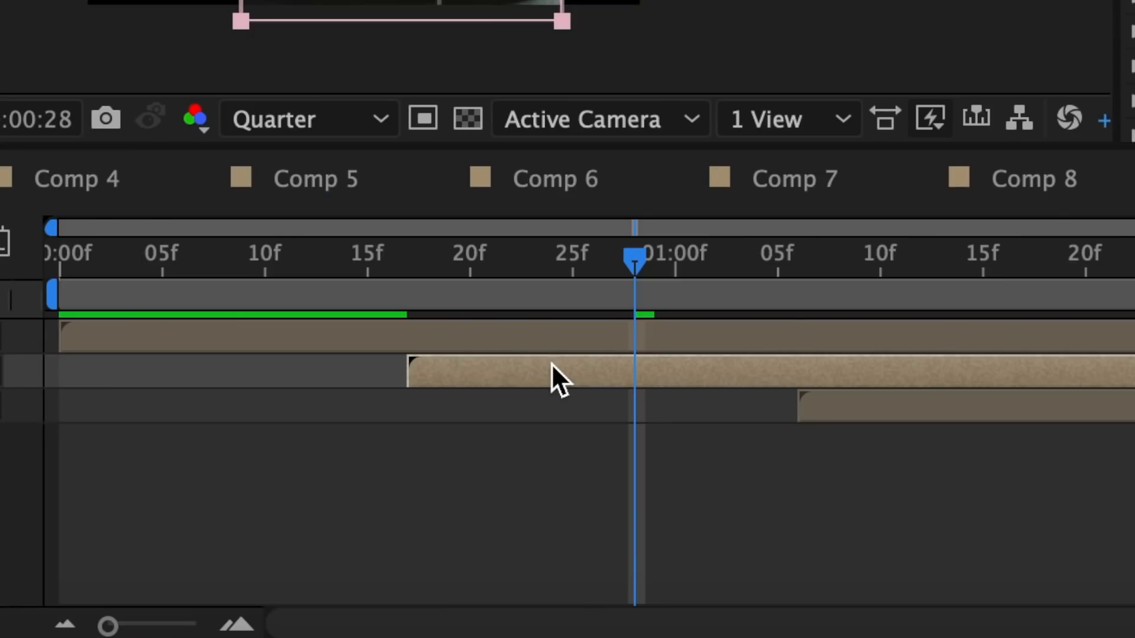
key(p)
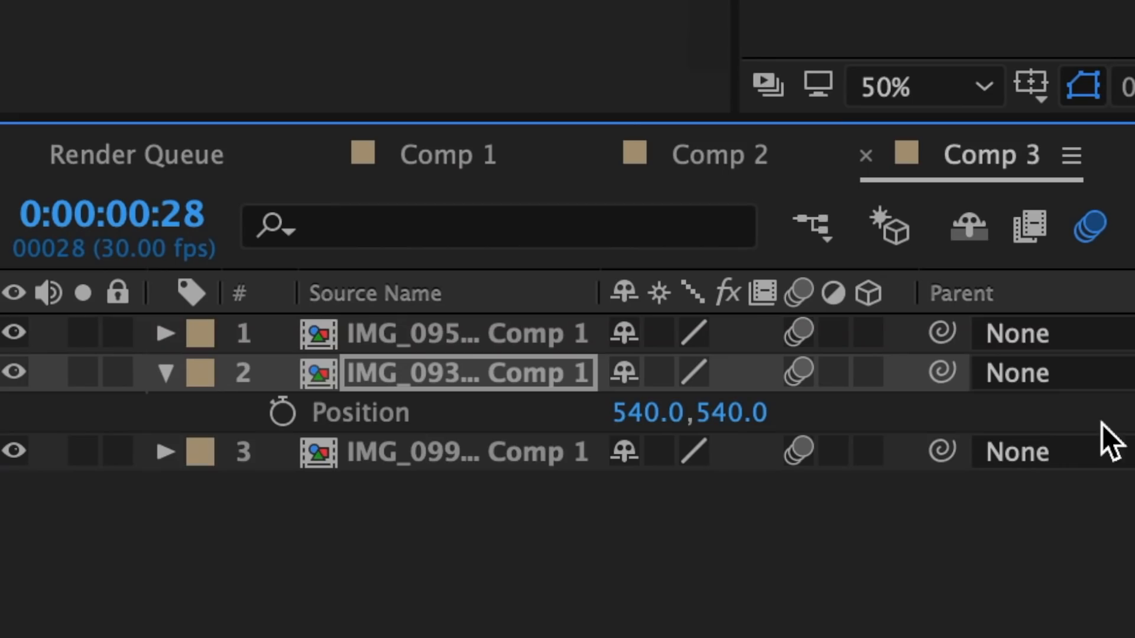
drag(625, 413, 580, 414)
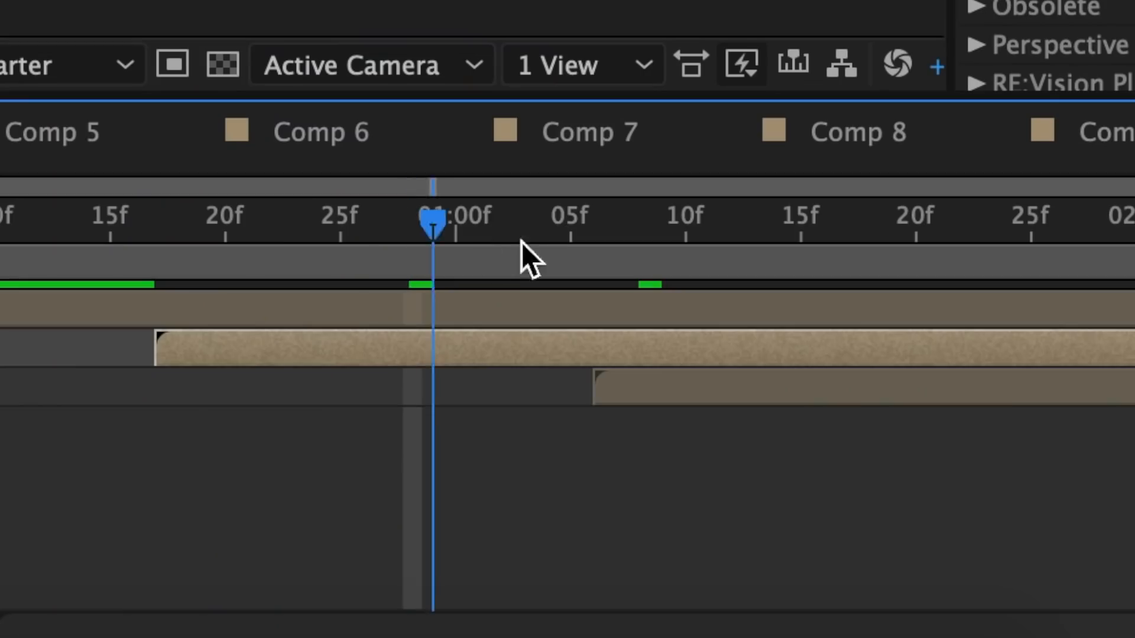
At 1:08, draw a tall rectangular mask on the IMG_0991.PNG Comp 1 layer around the figure
drag(526, 254, 645, 274)
click(654, 380)
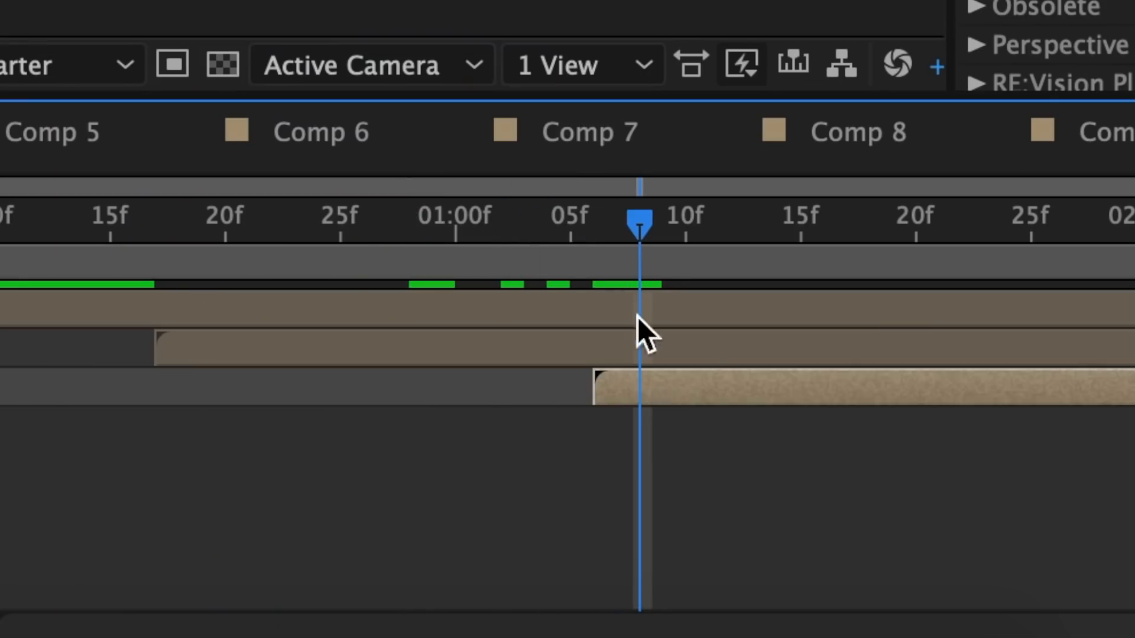
drag(442, 3, 744, 637)
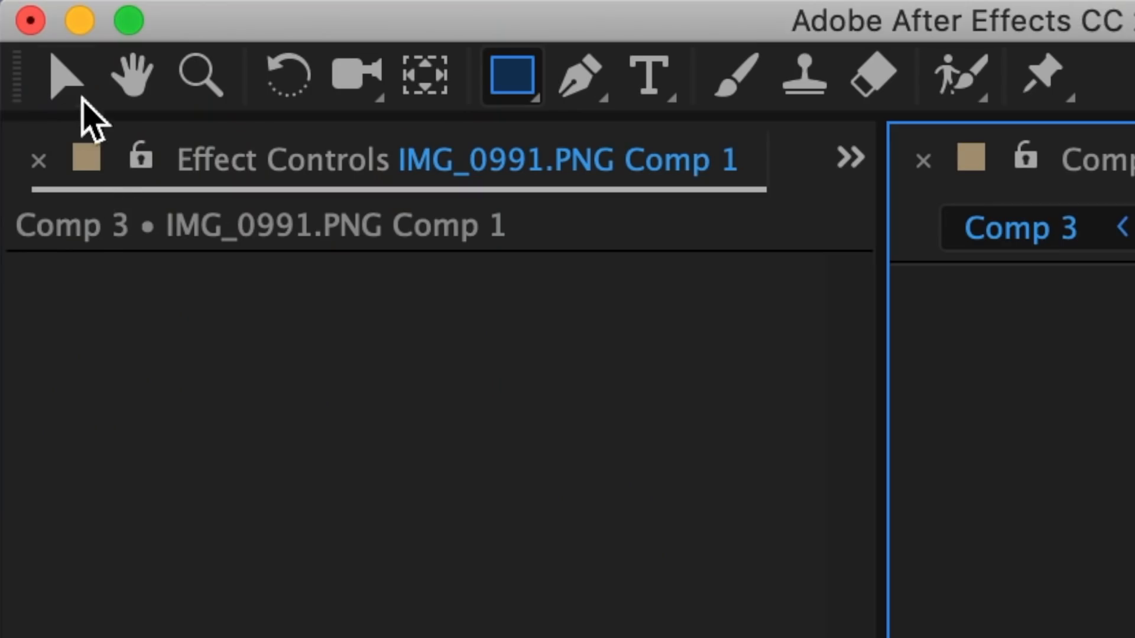
Shift the masked IMG_0991.PNG layer horizontally into the right half of the frame and fine-tune the placement of the two strips
click(64, 73)
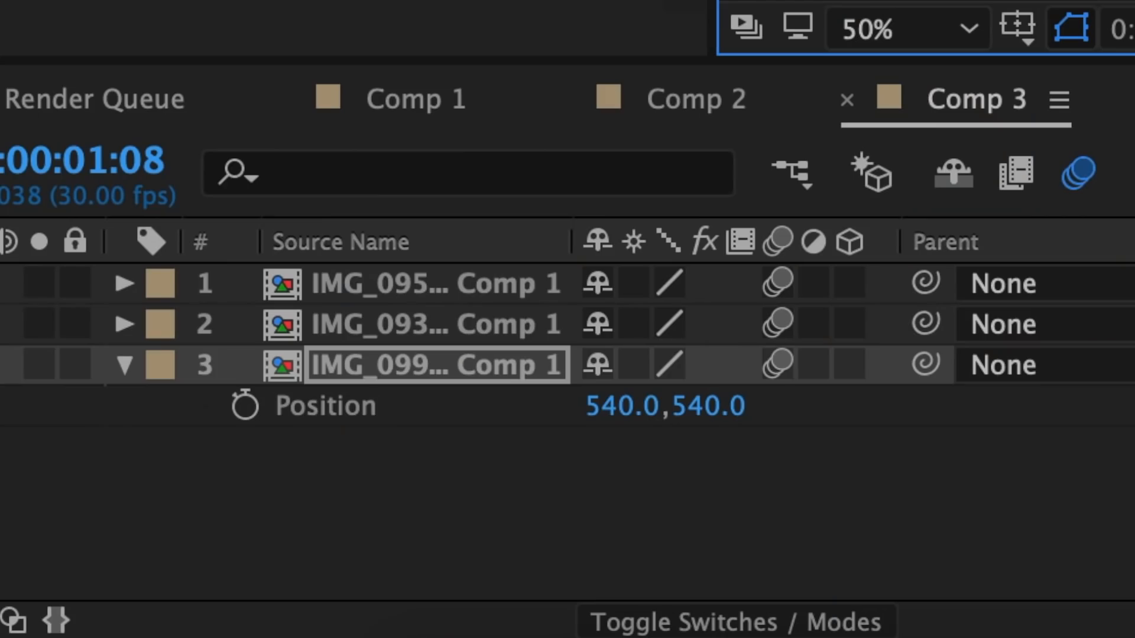
drag(622, 405, 947, 410)
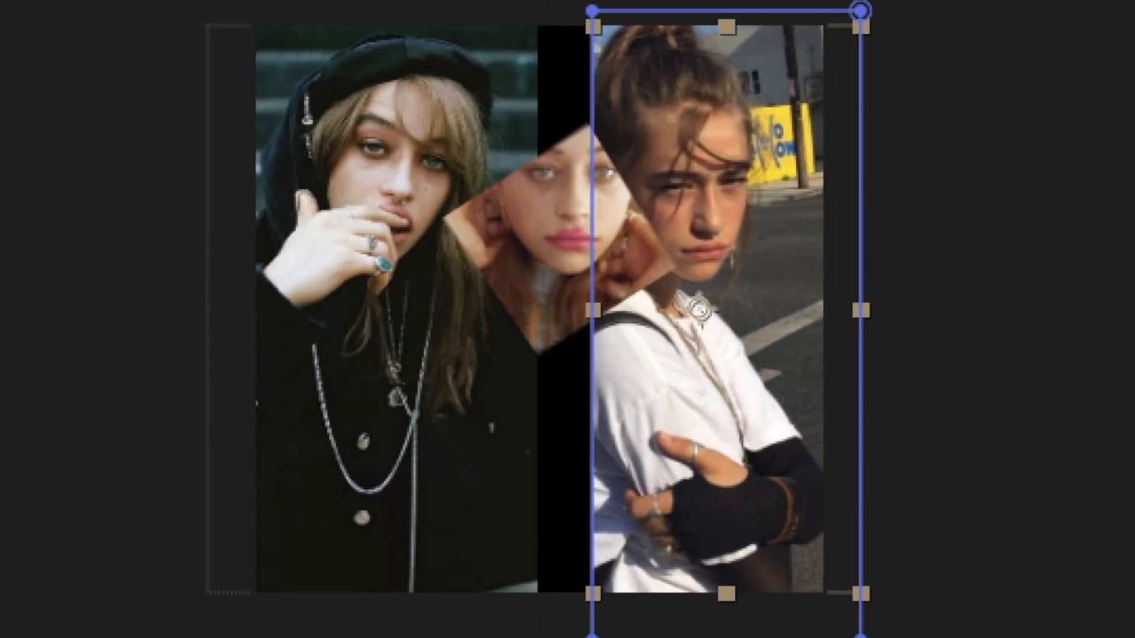
click(548, 10)
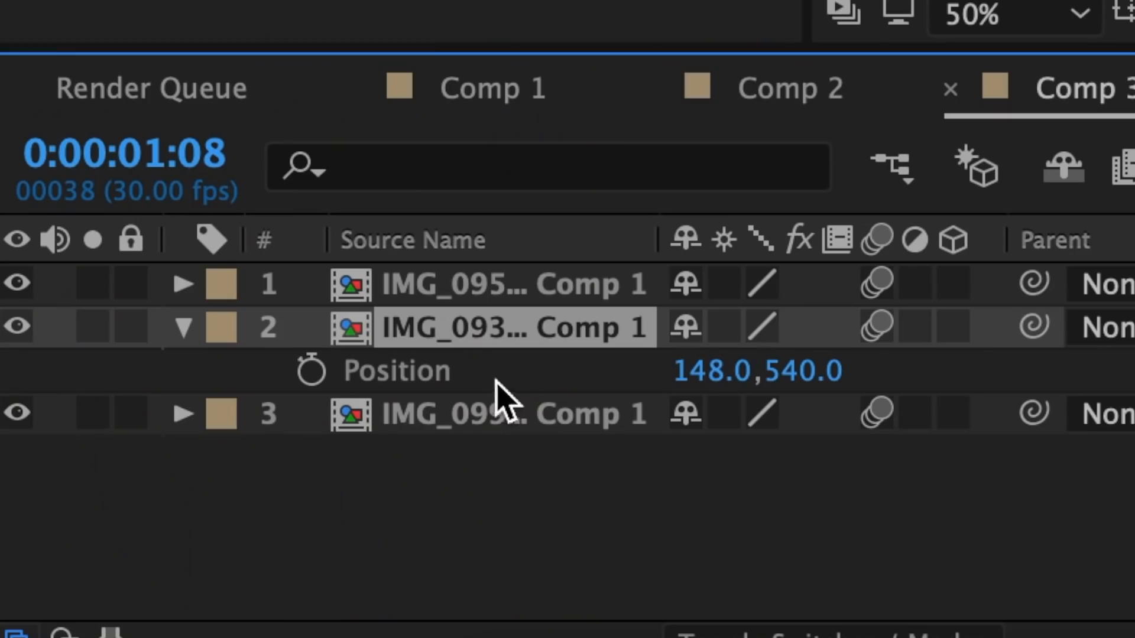
drag(804, 371, 773, 370)
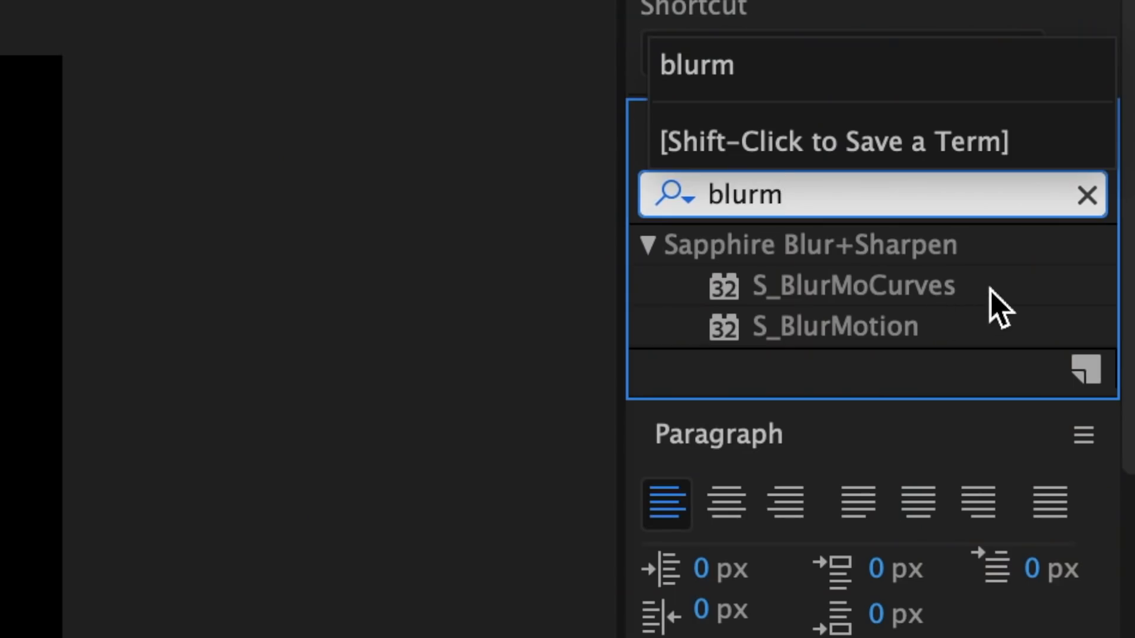
Apply S_BlurMoCurves to the IMG_0932.PNG layer and keyframe Shift Y from 500 at frame 17 to 0 at 1:05
click(956, 300)
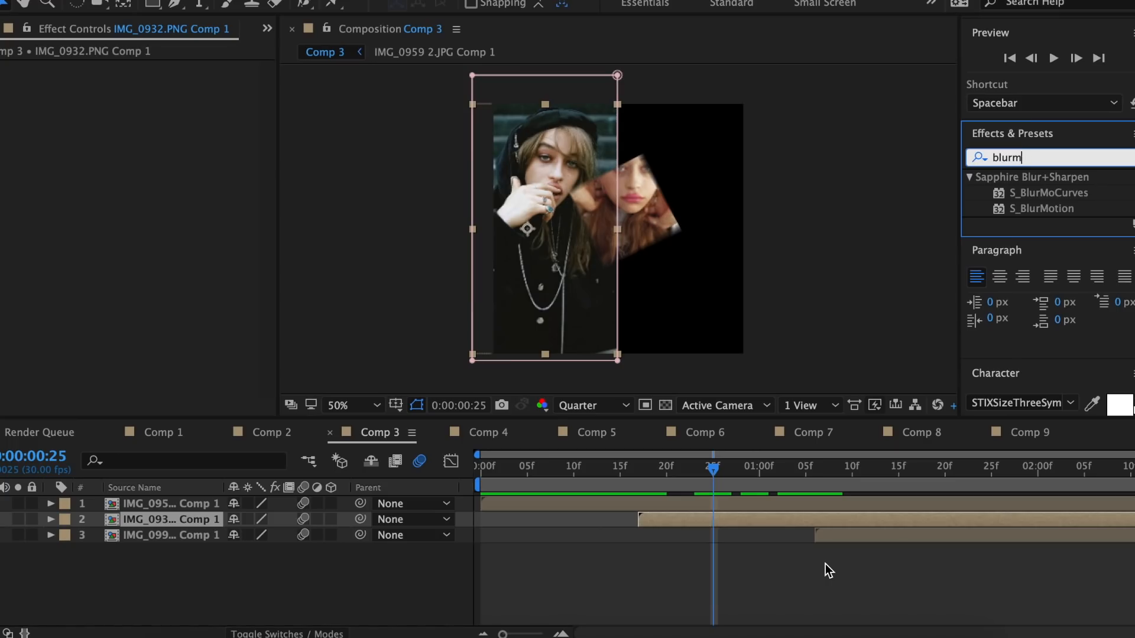
drag(1048, 193, 654, 516)
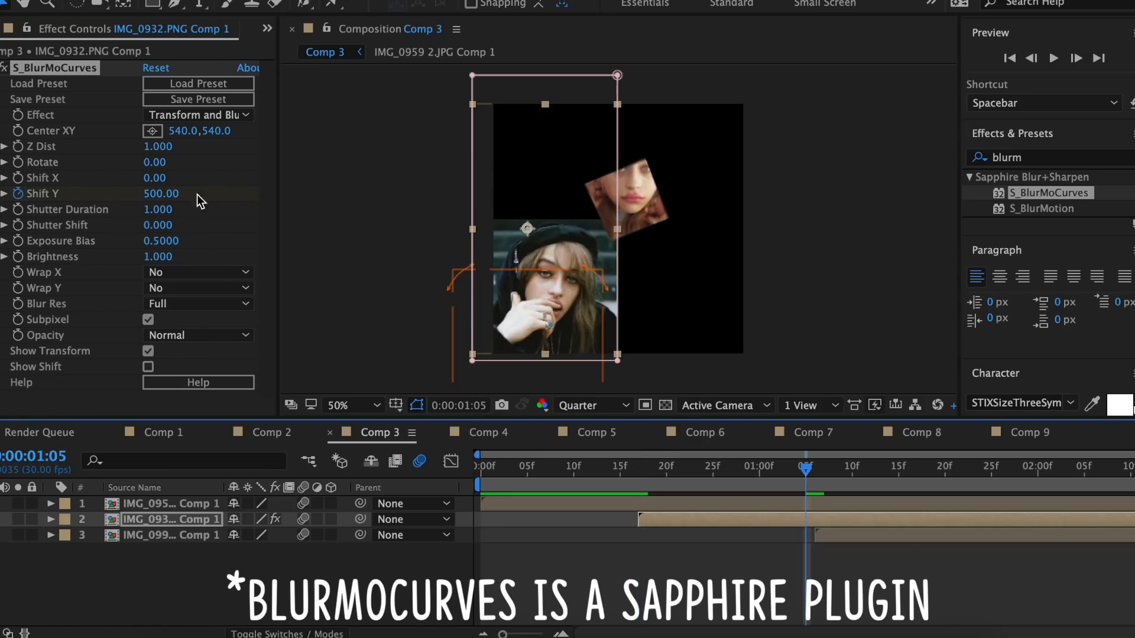
Apply Easy Ease to both Shift Y keyframes on the IMG_0932.PNG layer
key(u)
drag(836, 543, 635, 561)
right_click(638, 550)
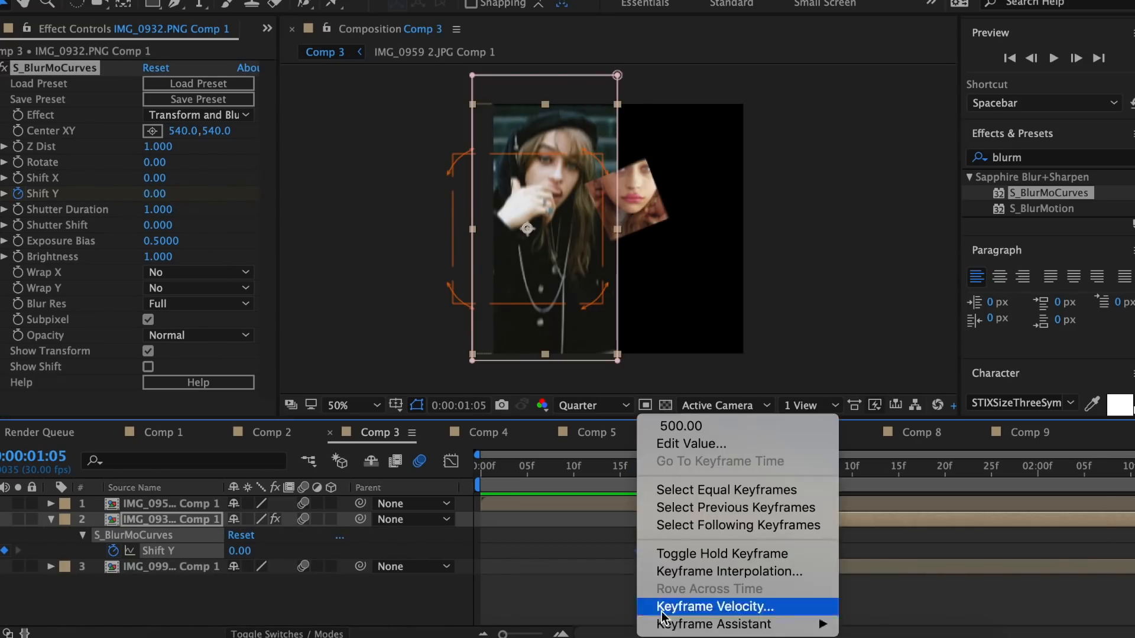
mouse_move(670, 624)
click(871, 517)
In the Shift Y value graph, pull the first keyframe's handle steeply downward and lengthen the last one's for a fast entry and slow settle
click(451, 461)
click(624, 615)
click(675, 462)
click(676, 513)
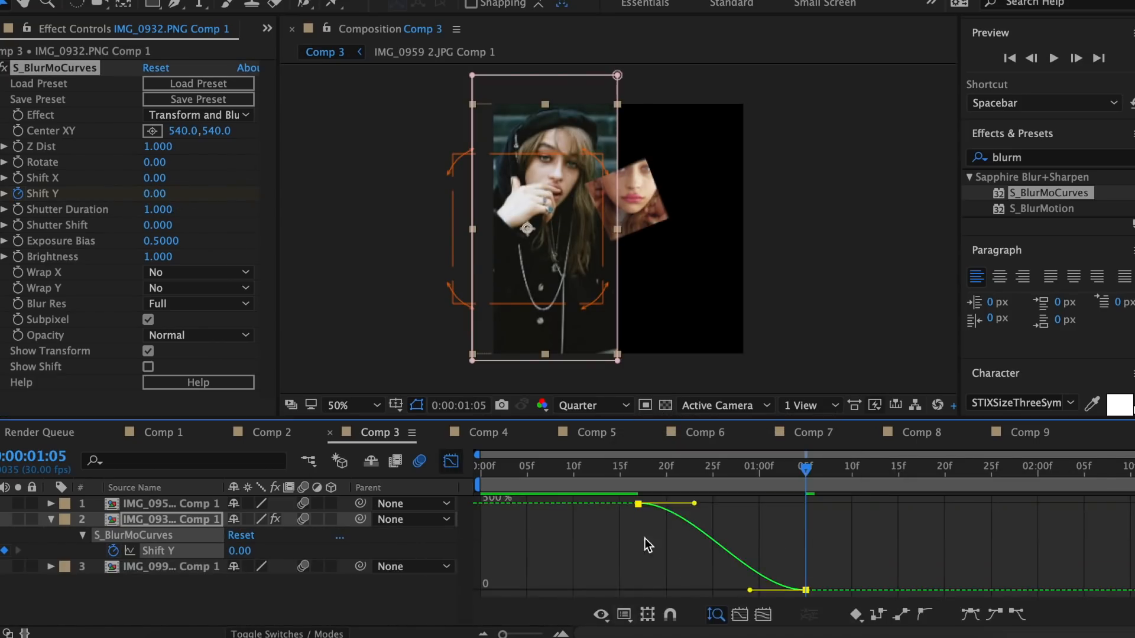
drag(693, 503, 598, 563)
drag(749, 590, 667, 593)
click(451, 461)
Copy S_BlurMoCurves with its keyframes from the IMG_0932.PNG layer onto the IMG_0991.PNG layer at 1:06
click(638, 467)
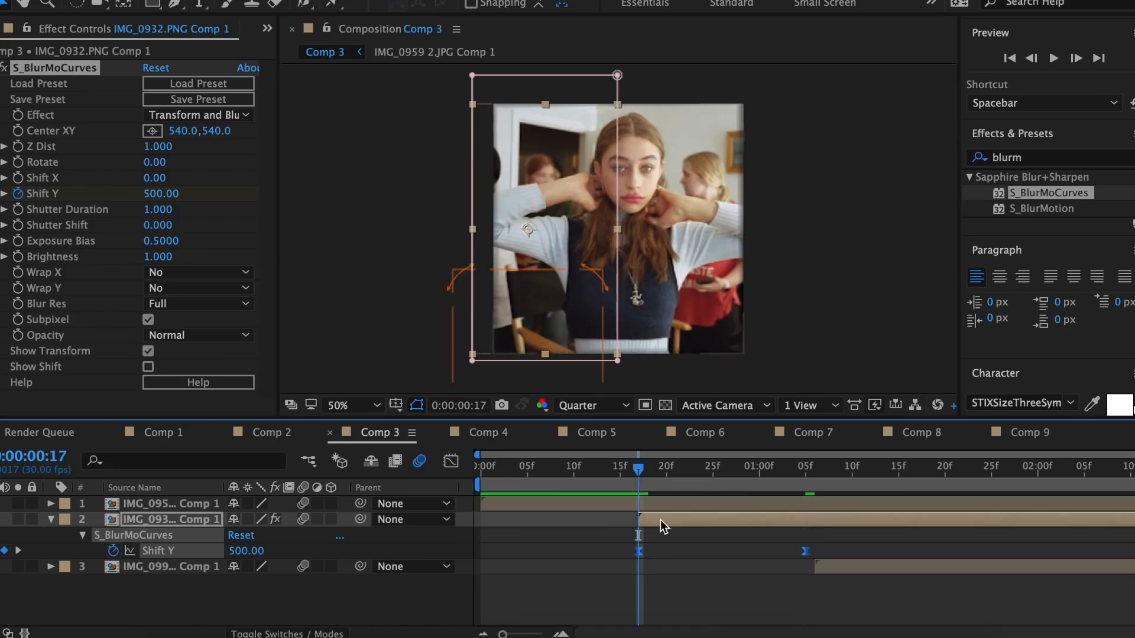
click(661, 521)
click(62, 69)
click(51, 520)
click(816, 468)
click(830, 534)
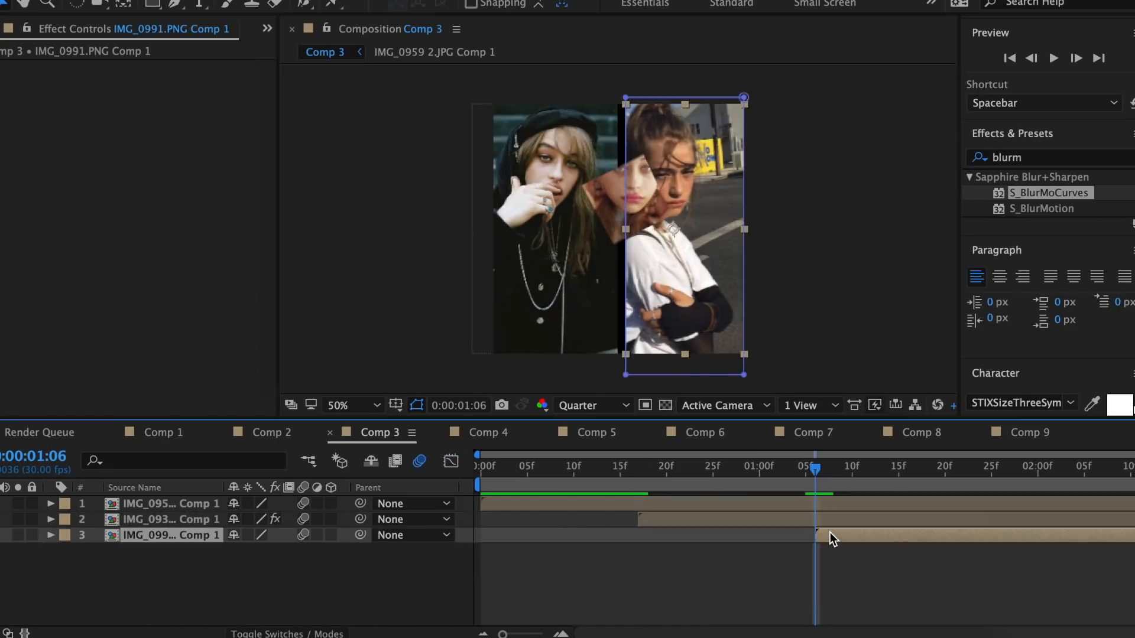
key(super+v)
click(844, 534)
Set Shift Y to -500 at 1:06 on the IMG_0991.PNG layer so it enters from the opposite direction
click(158, 194)
text(-500)
key(Return)
In the IMG_0991.PNG layer's Shift Y graph, redirect the first keyframe's handle upward to make the start of the curve steep
key(u)
click(451, 462)
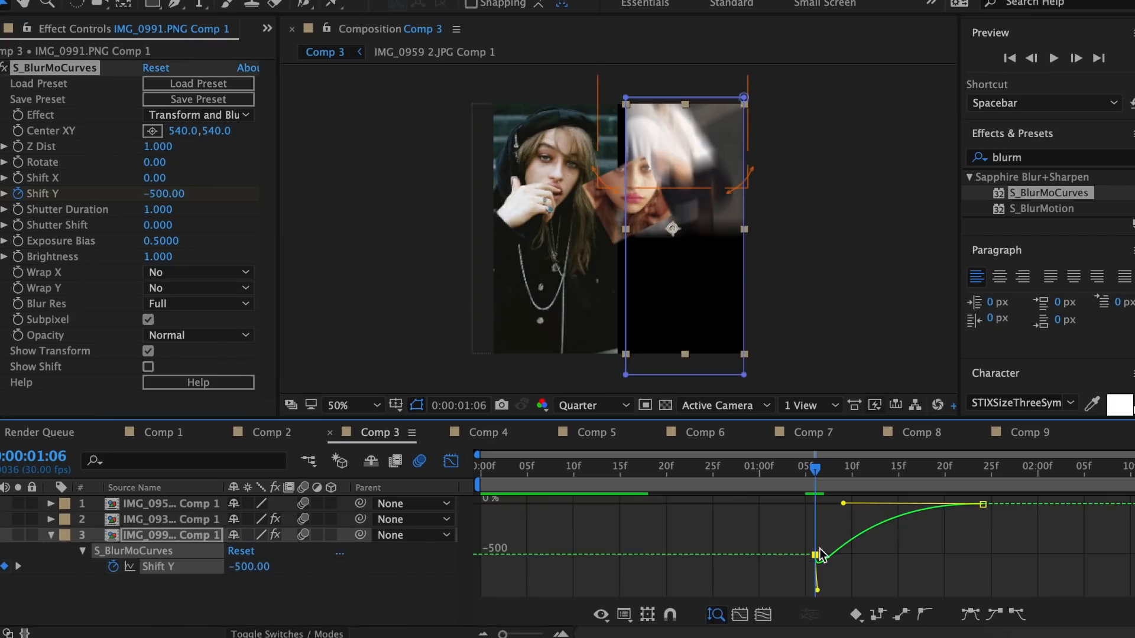
drag(820, 556, 845, 508)
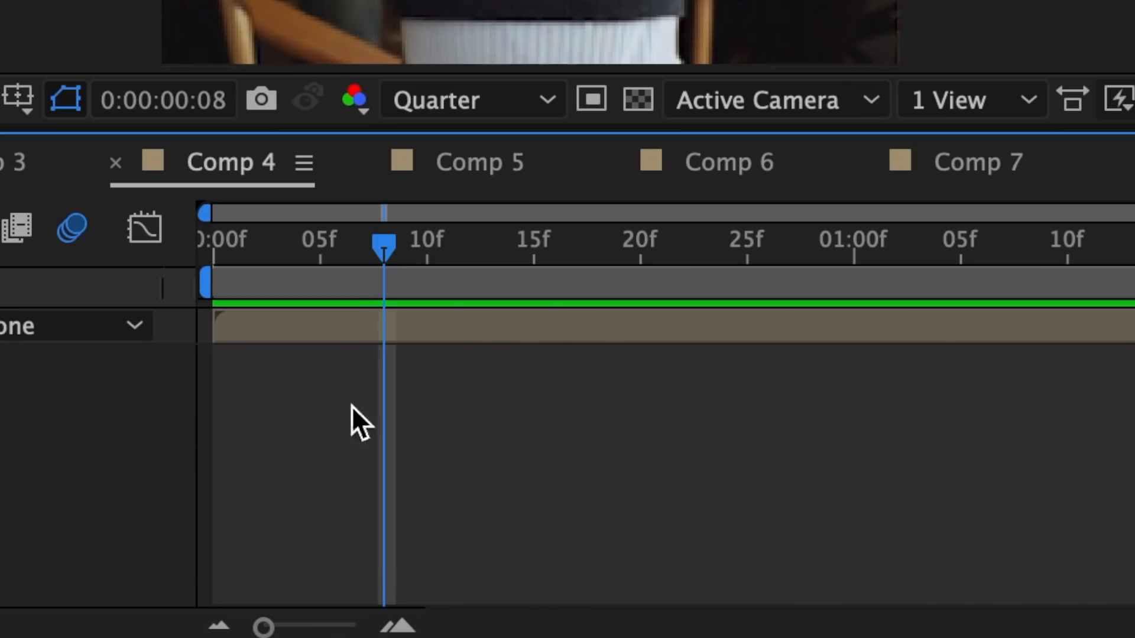
Duplicate the picture layer in Comp 4
click(515, 328)
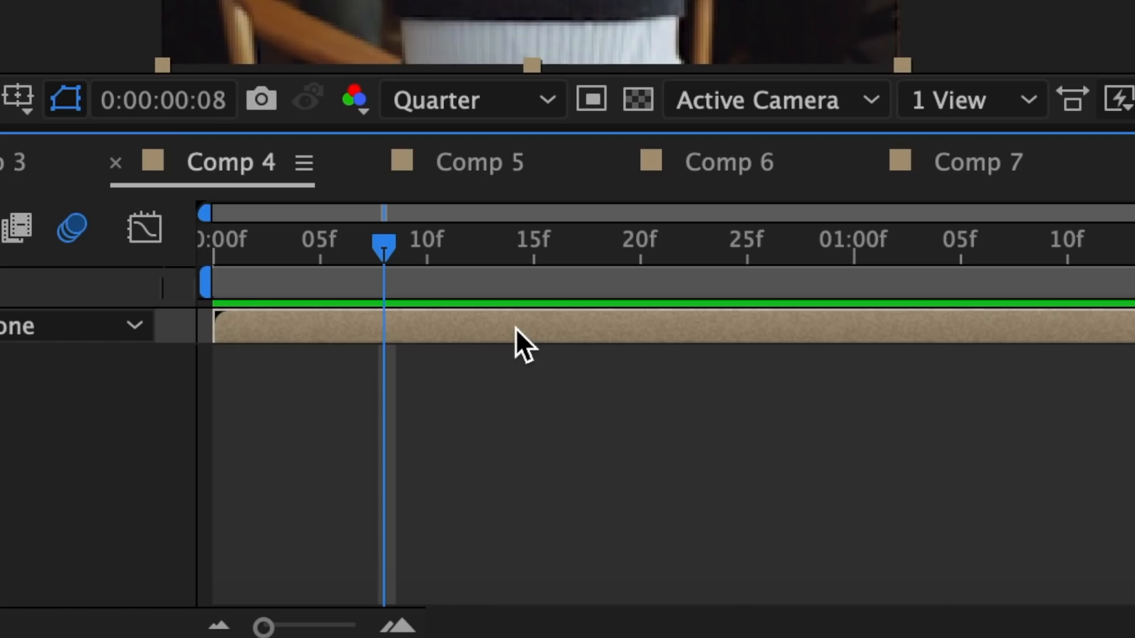
key(ctrl+d)
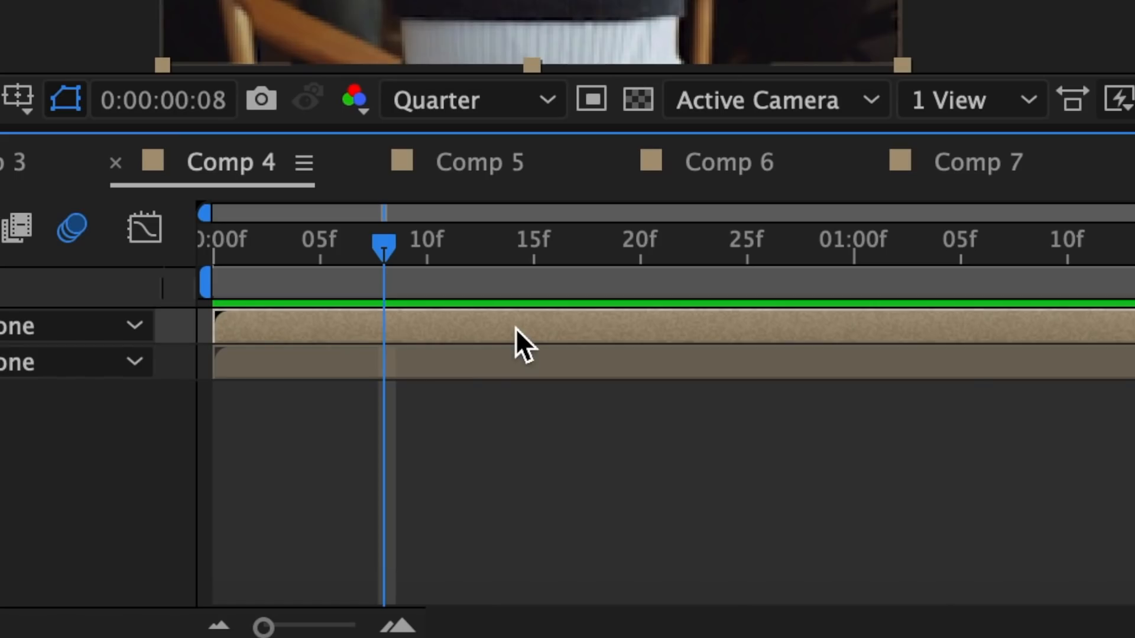
Start the duplicated top layer at 0:17 and apply Tint to it, mapping white to red
drag(271, 319, 629, 320)
drag(556, 257, 579, 257)
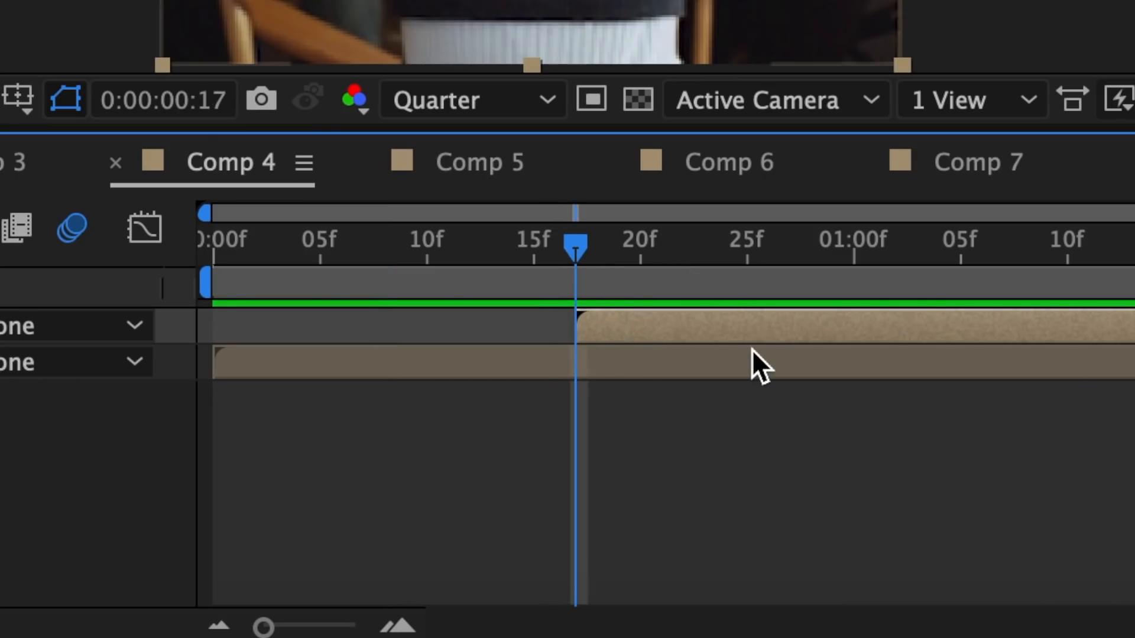
text(tint)
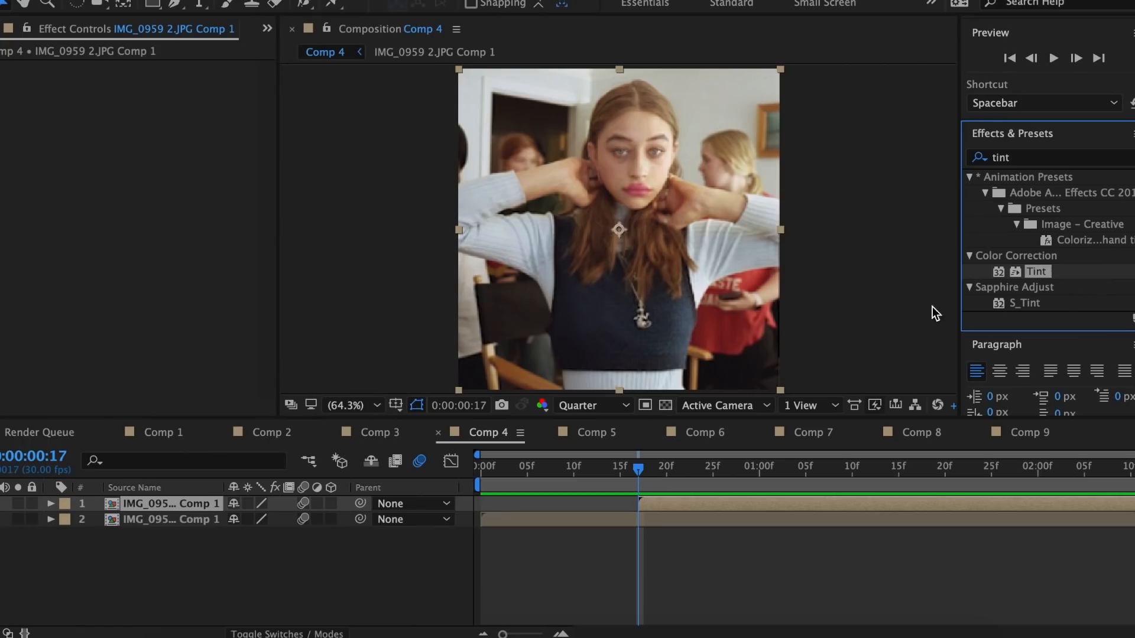
drag(805, 464, 671, 507)
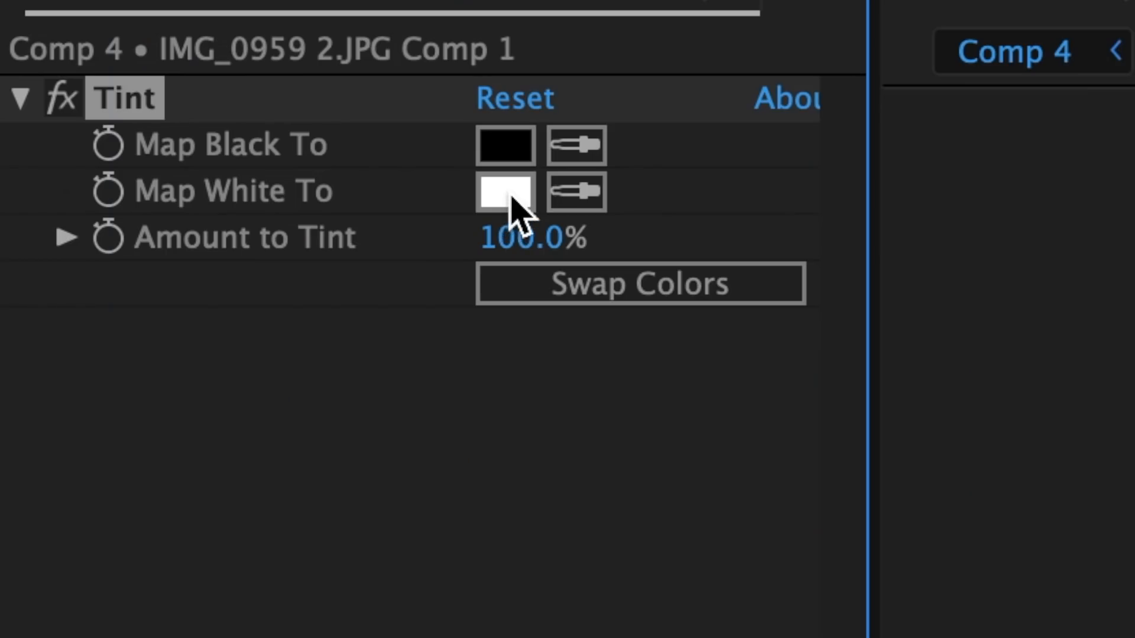
click(506, 192)
drag(371, 245, 785, 54)
Apply Motion Tile to the red-tinted layer and set its Output Width to 250
click(970, 110)
text(motio)
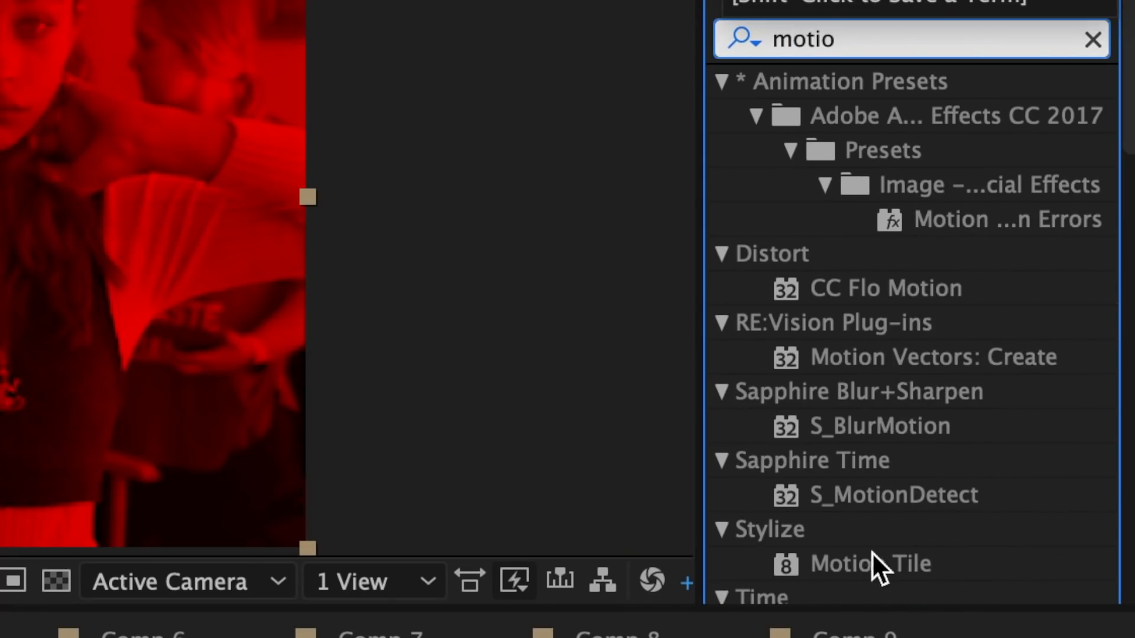
drag(871, 552, 690, 507)
click(152, 203)
text(250)
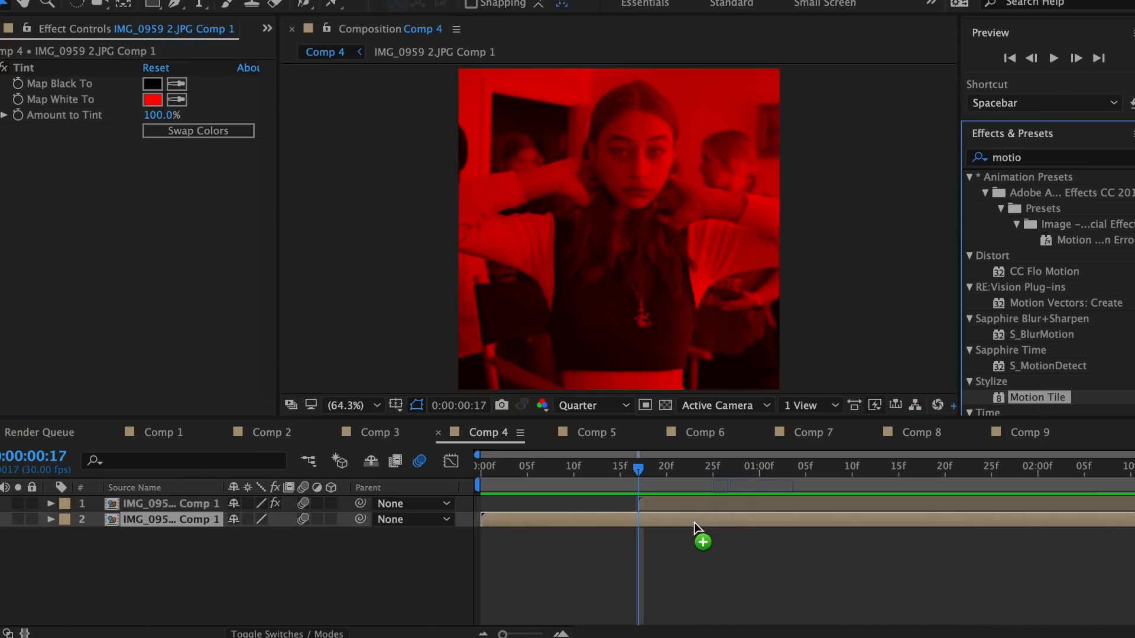
key(Return)
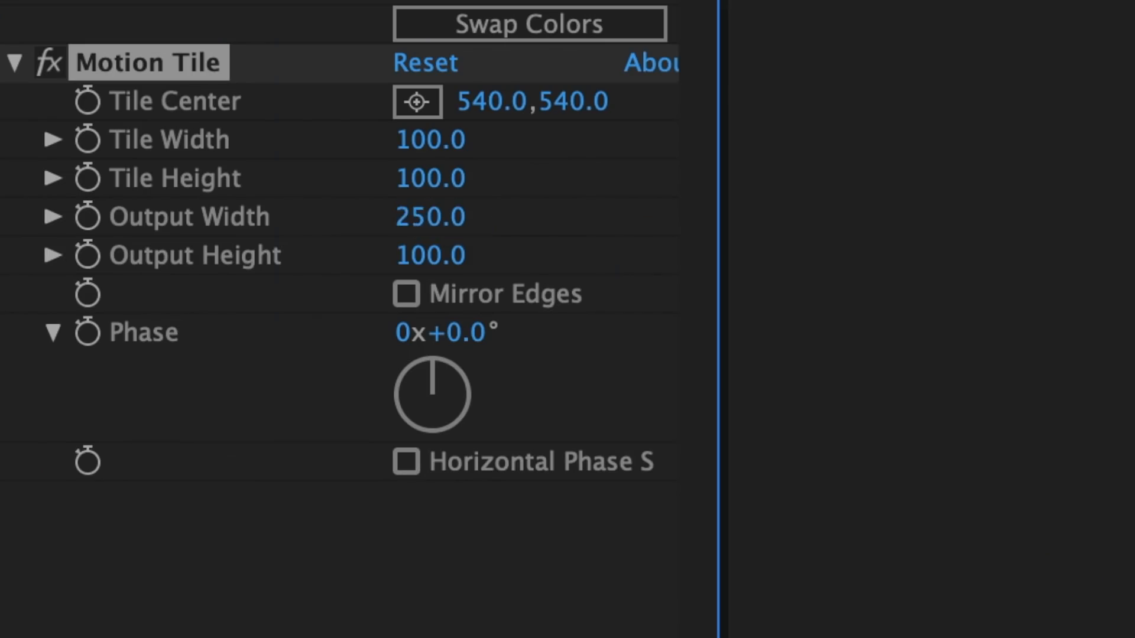
key(Return)
Apply the Flop preset to the red-tinted layer to mirror it horizontally
key(super+5)
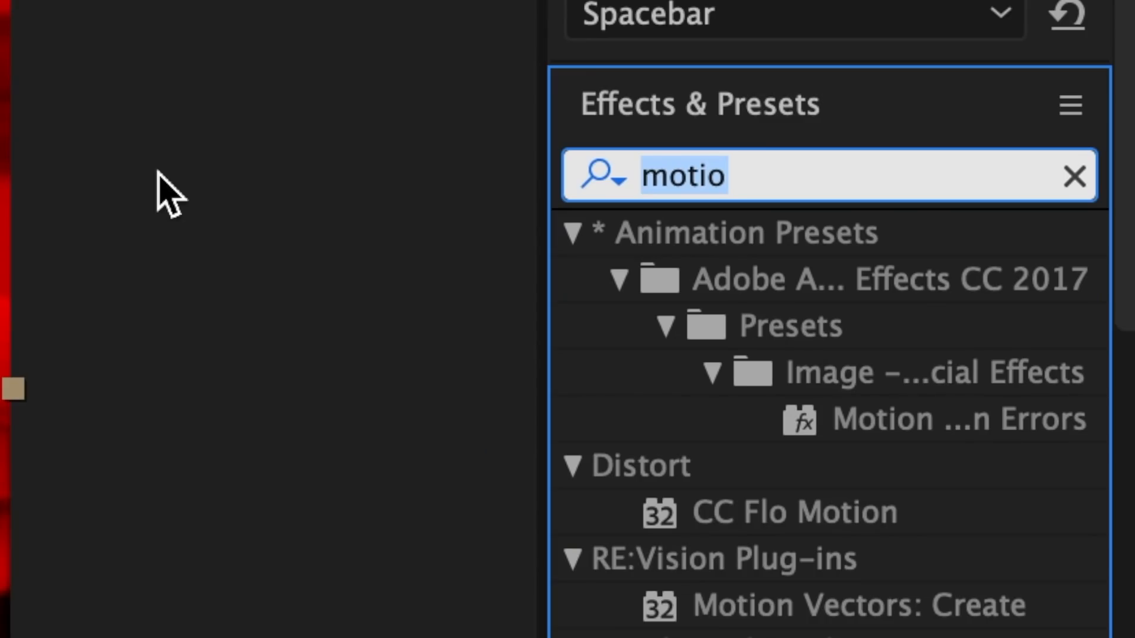
text(flop)
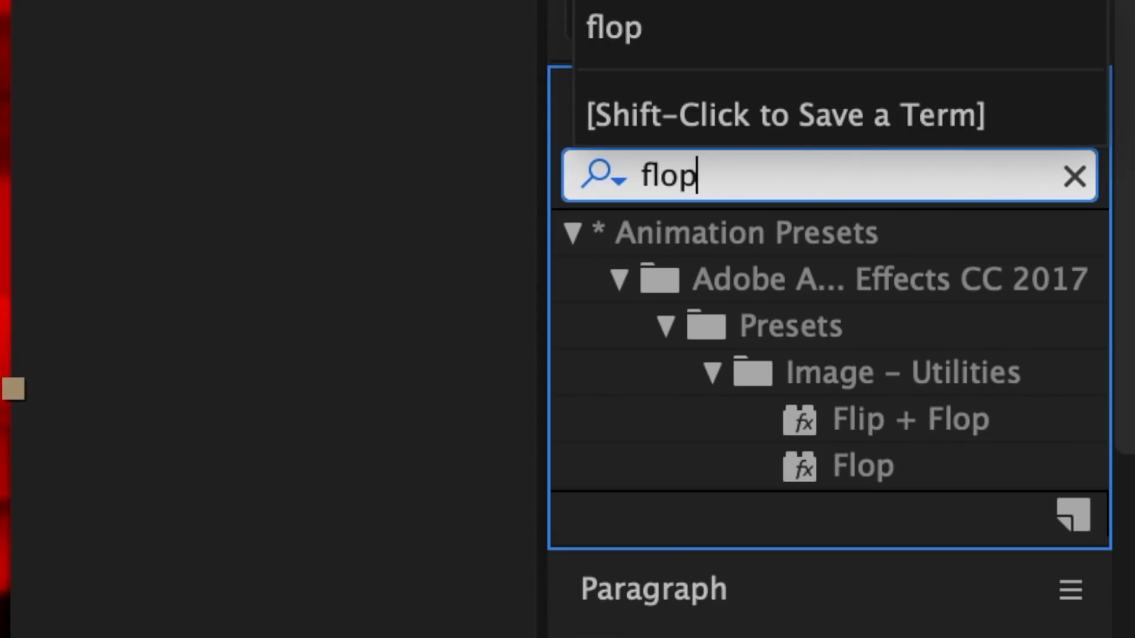
drag(815, 467, 664, 505)
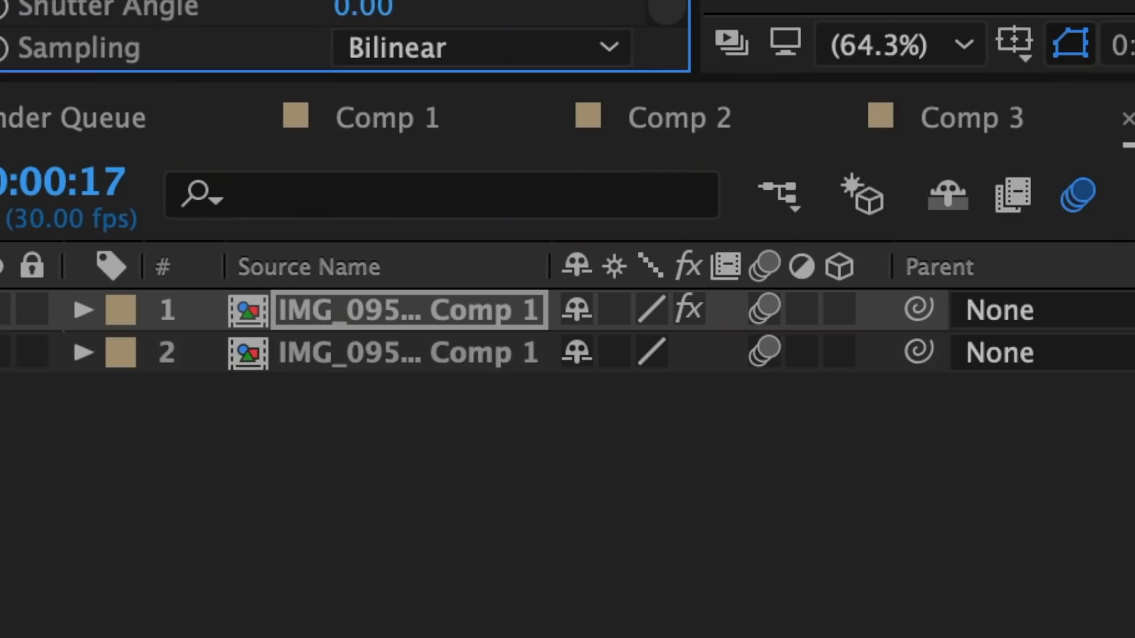
Unlink the top layer's Scale dimensions and keyframe the horizontal Scale at 60% at 0:17
key(s)
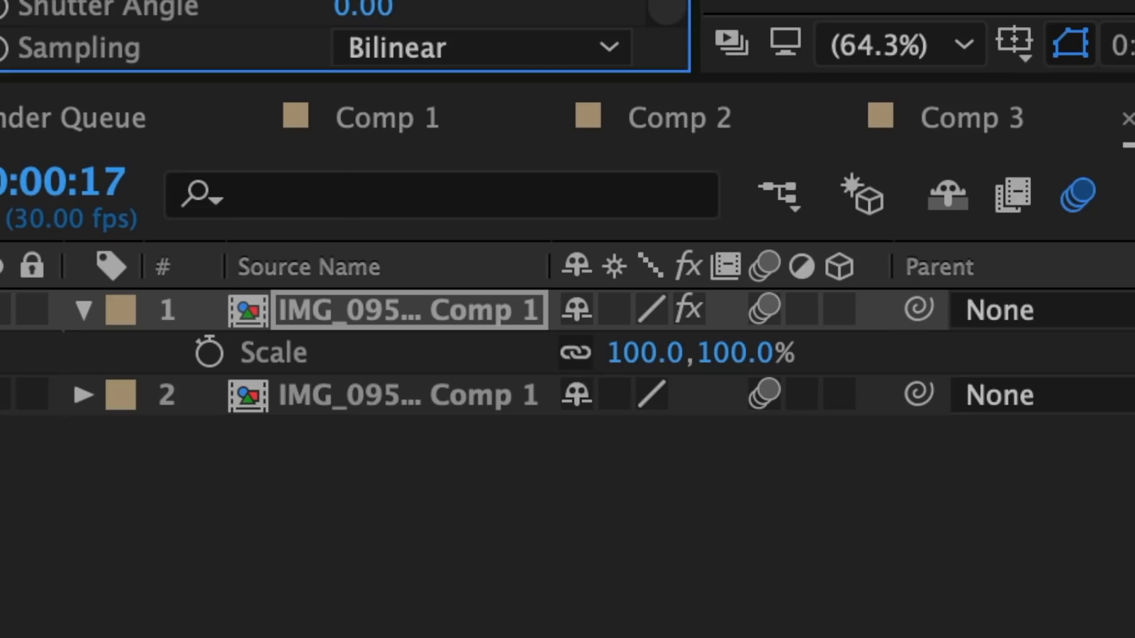
click(575, 351)
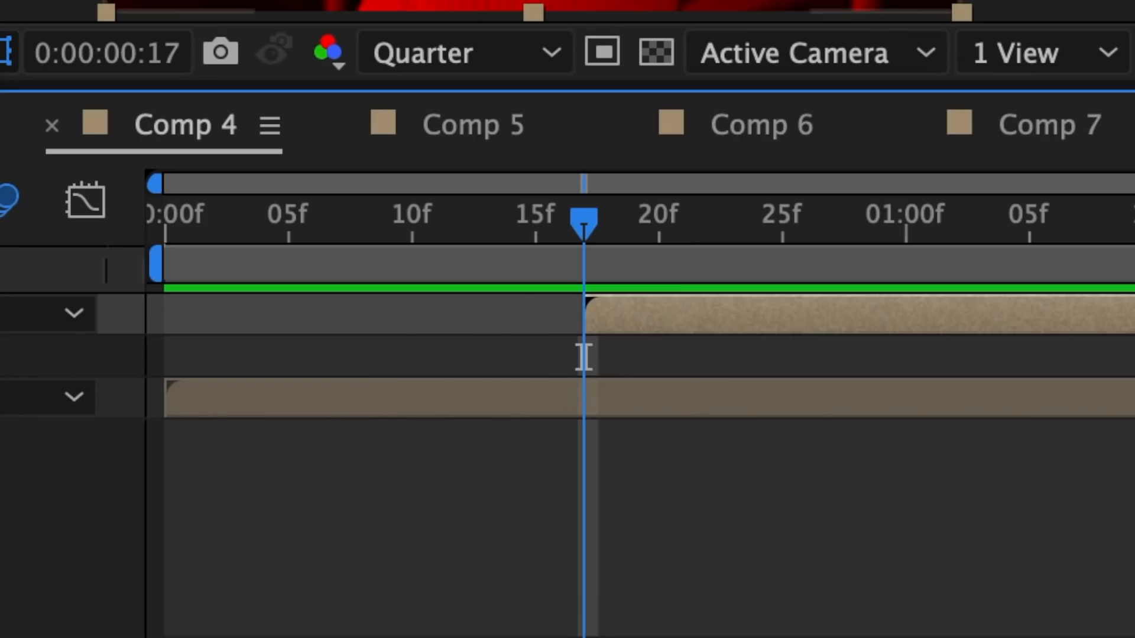
click(210, 352)
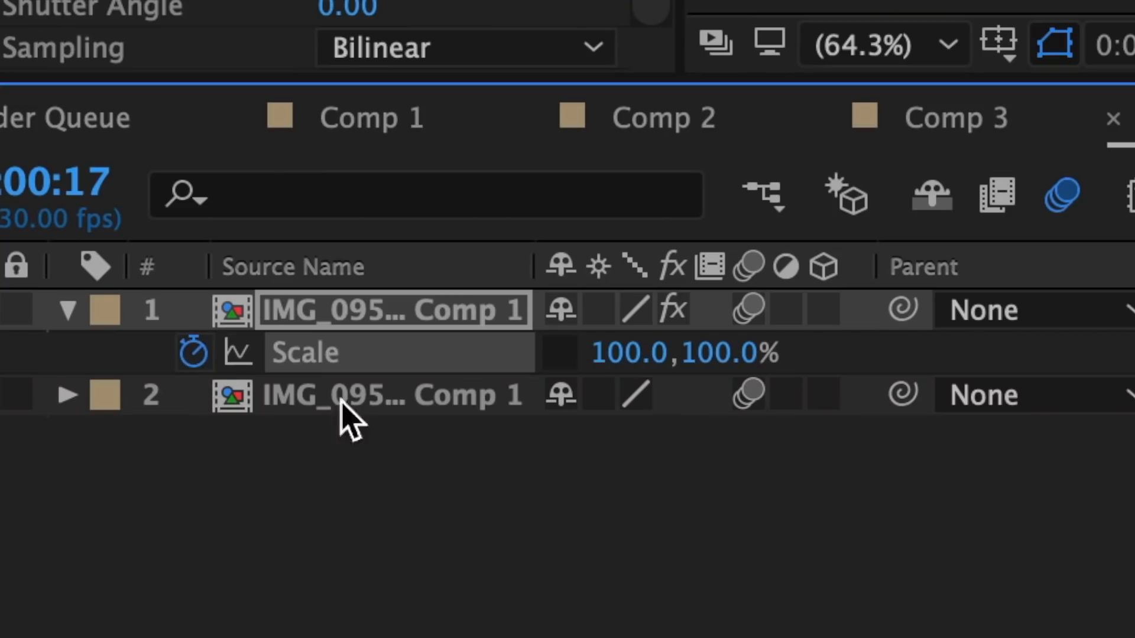
click(631, 354)
text(60)
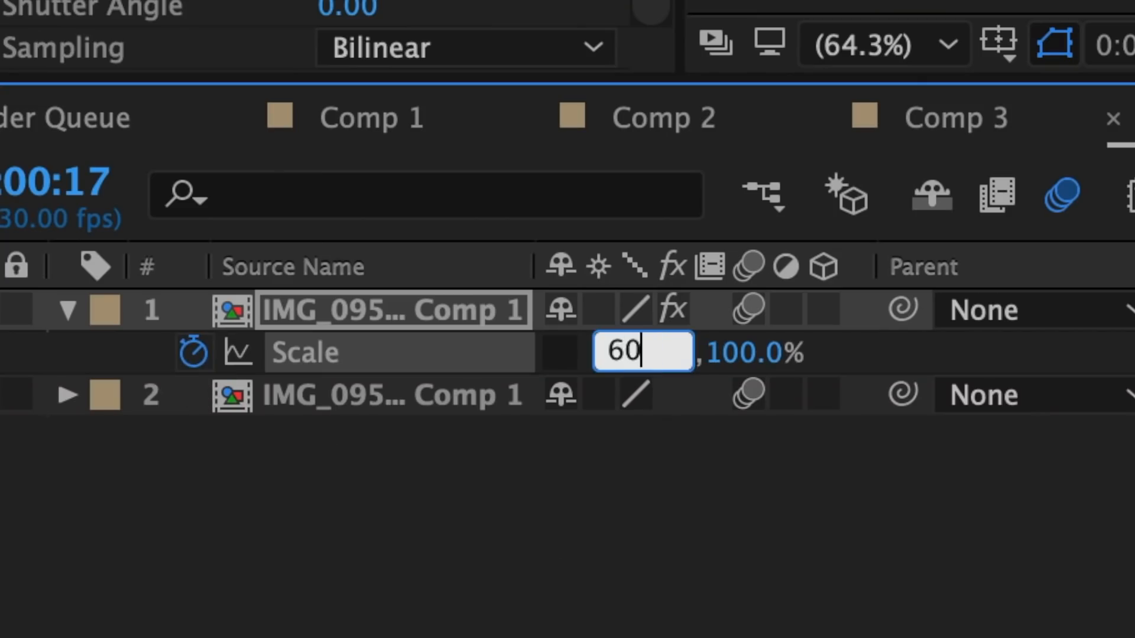
key(Return)
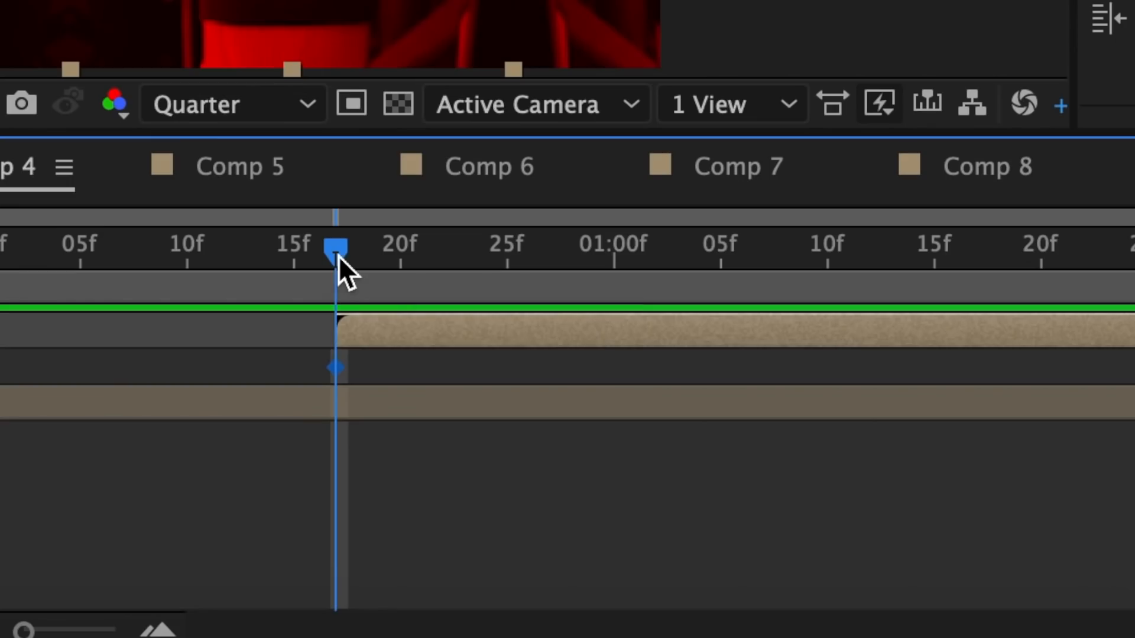
Set the top layer's horizontal Scale to 120% at 0:19
drag(338, 257, 383, 264)
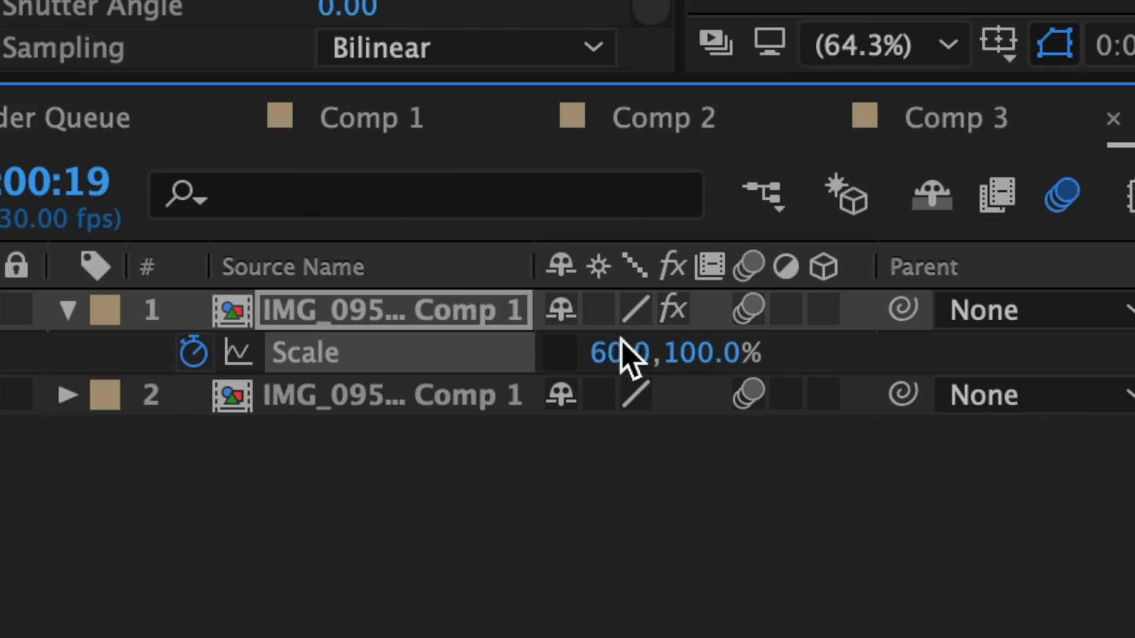
click(620, 353)
text(120)
key(Return)
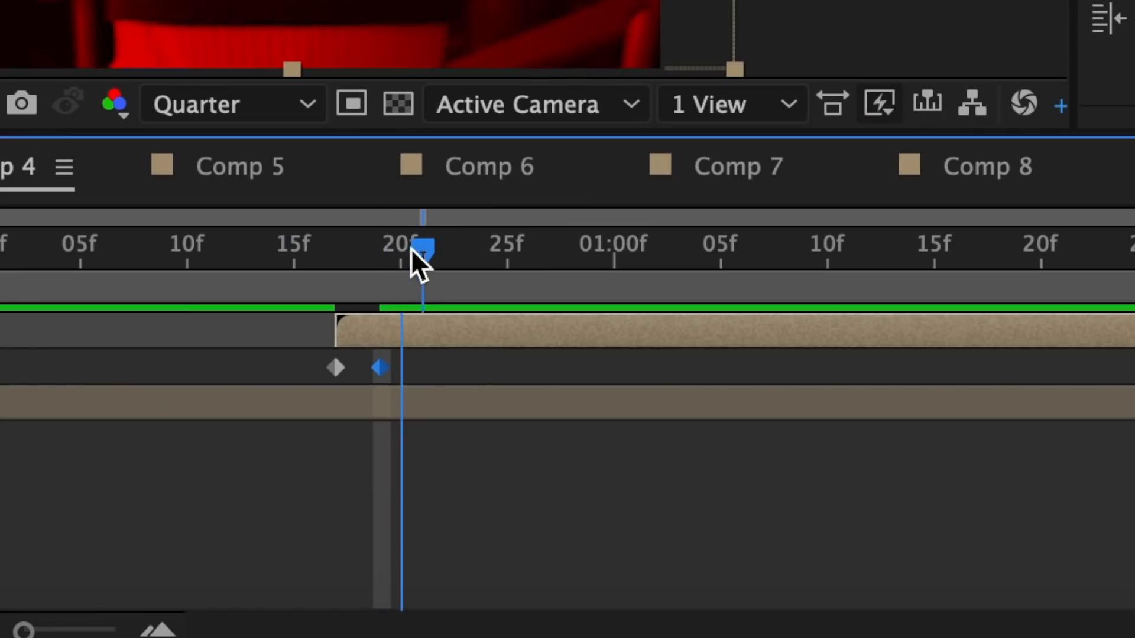
Set the top layer's horizontal Scale to 90% at 0:26 and 105% at 1:03
drag(410, 245, 527, 274)
click(635, 355)
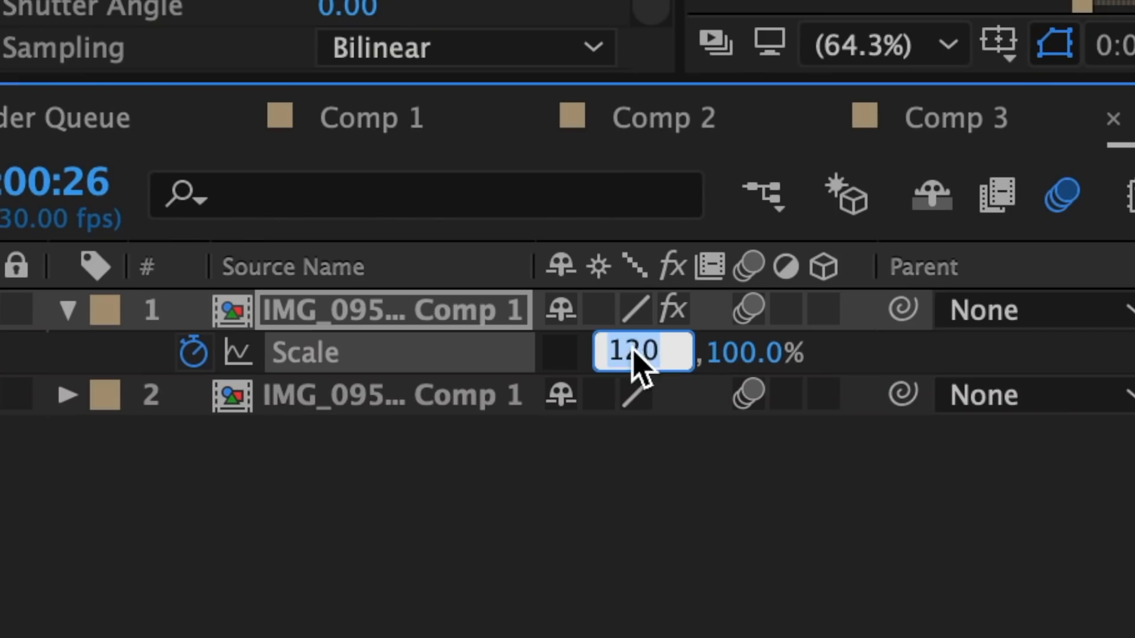
text(90)
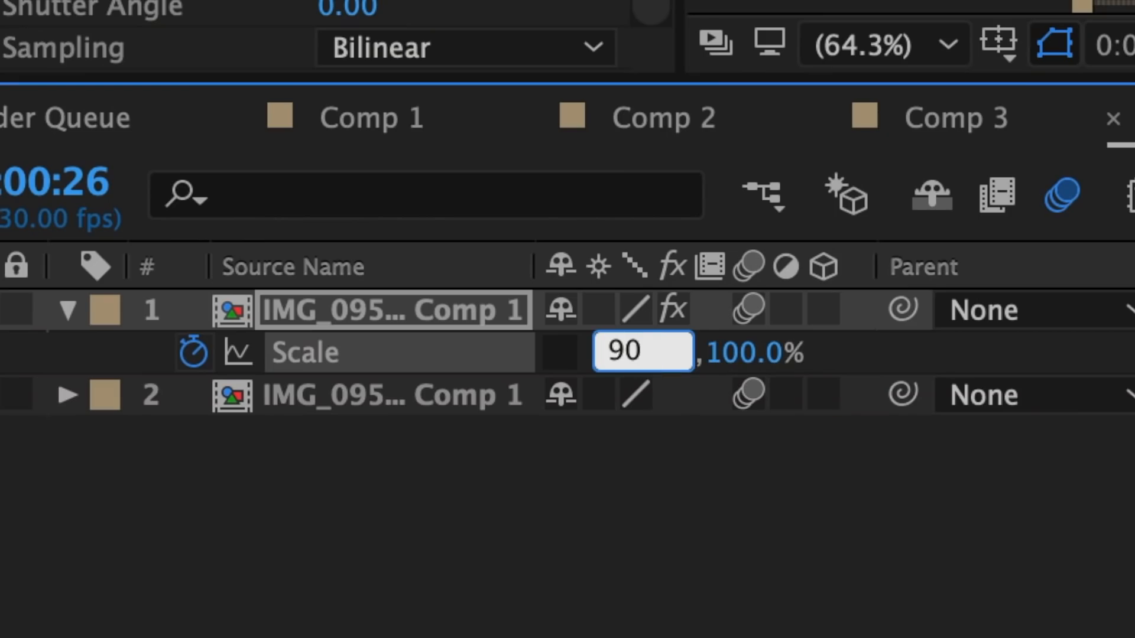
key(Return)
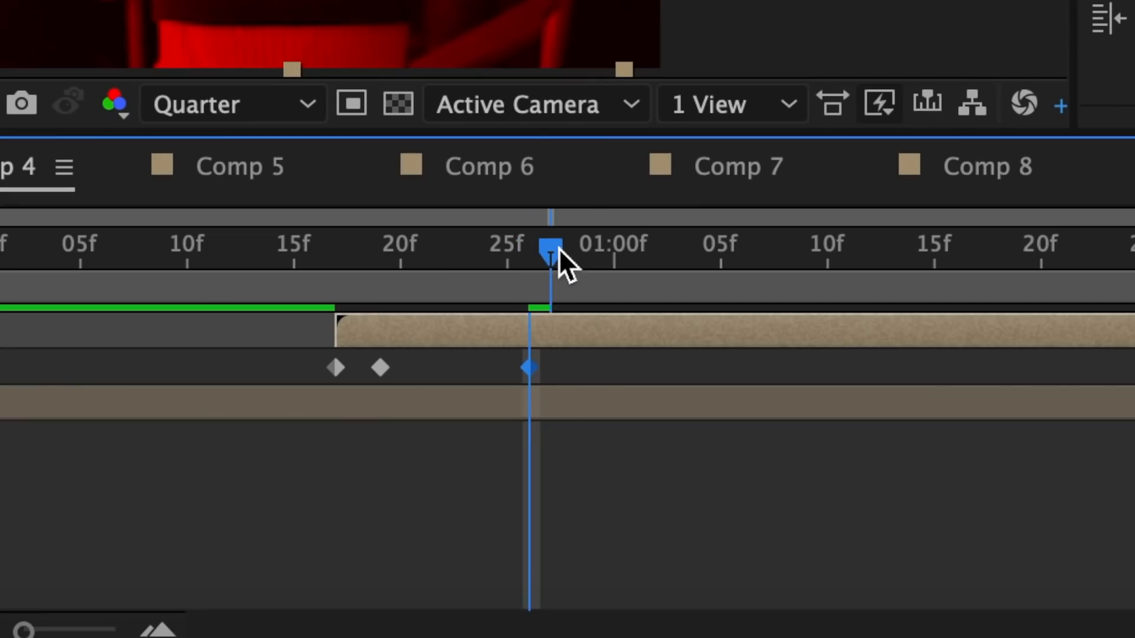
drag(555, 252, 689, 274)
text(105)
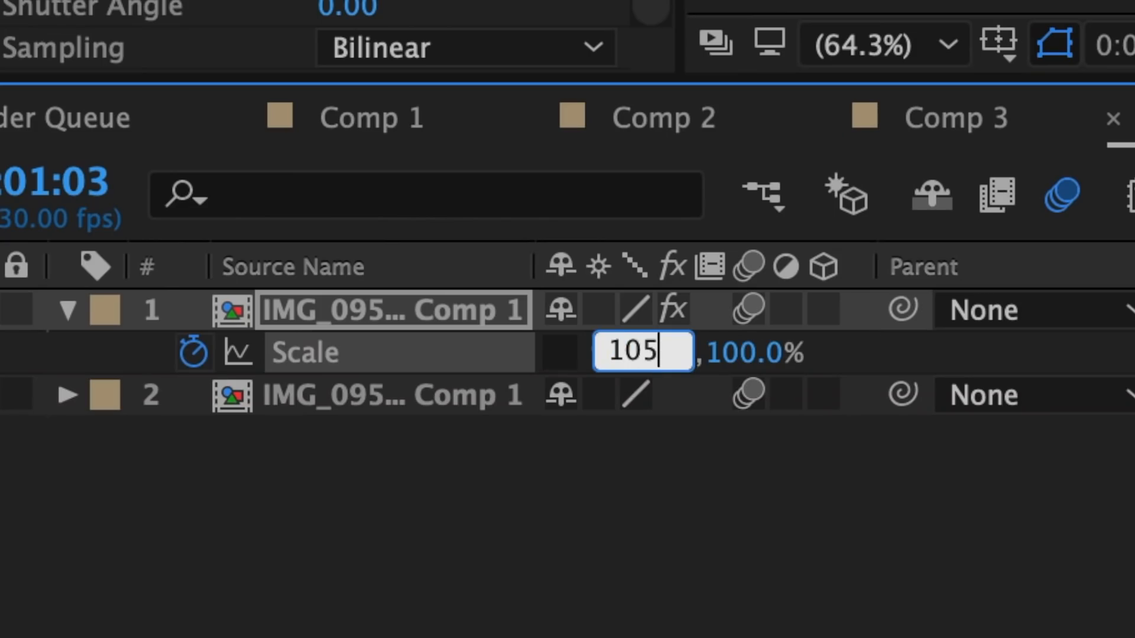
key(Return)
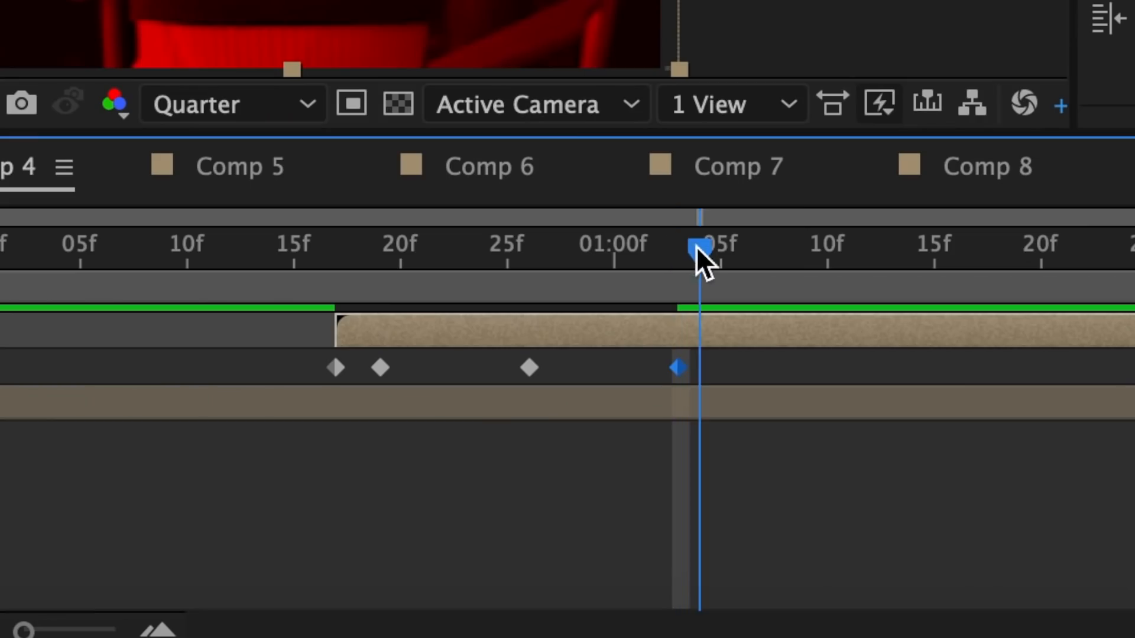
Set the horizontal Scale to 100% at 1:10 and apply Easy Ease to all Scale keyframes
drag(699, 253, 810, 266)
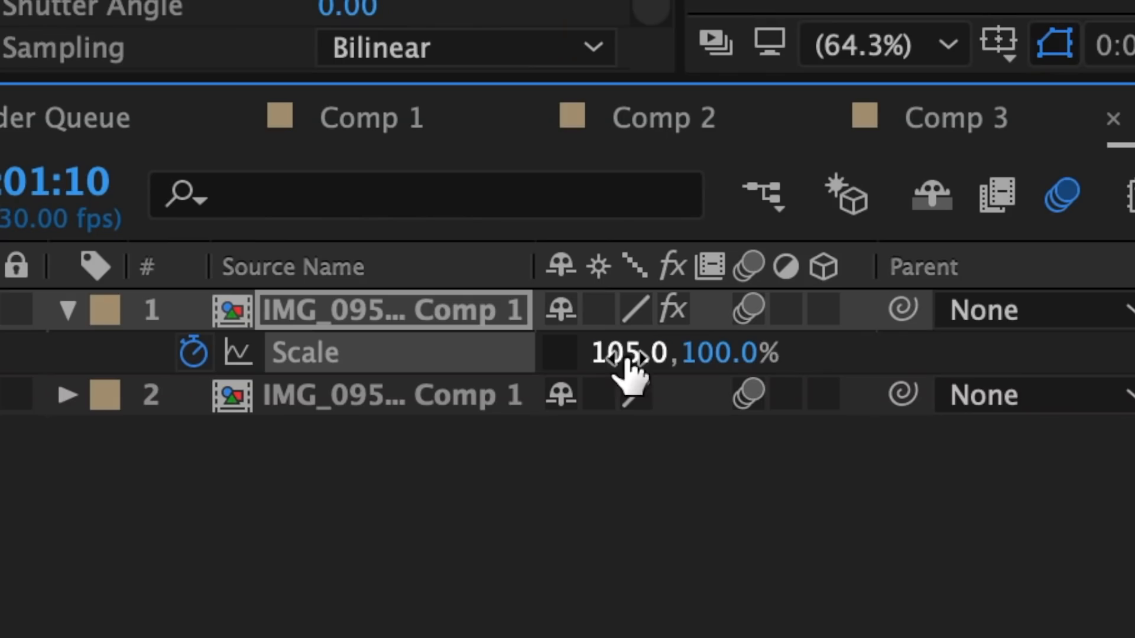
click(623, 353)
text(1)
text(00)
drag(786, 370, 63, 390)
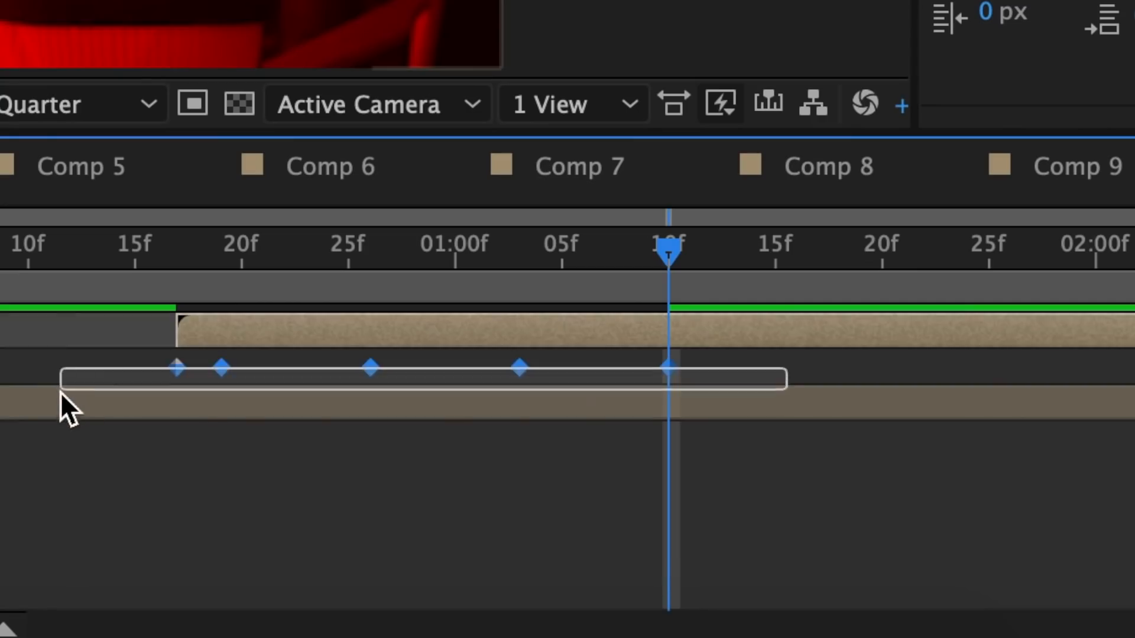
right_click(178, 369)
mouse_move(251, 591)
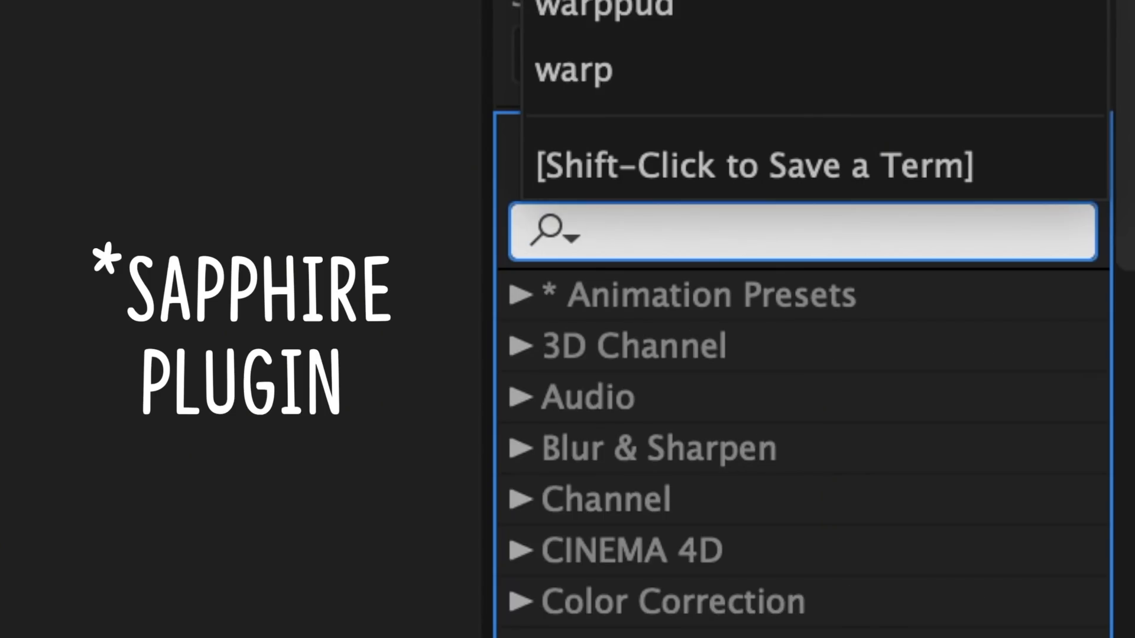
Apply S_DissolveLuma to the red-tinted layer and keyframe Dissolve Percent at 20% at 0:17
text(dissolve)
text(luma)
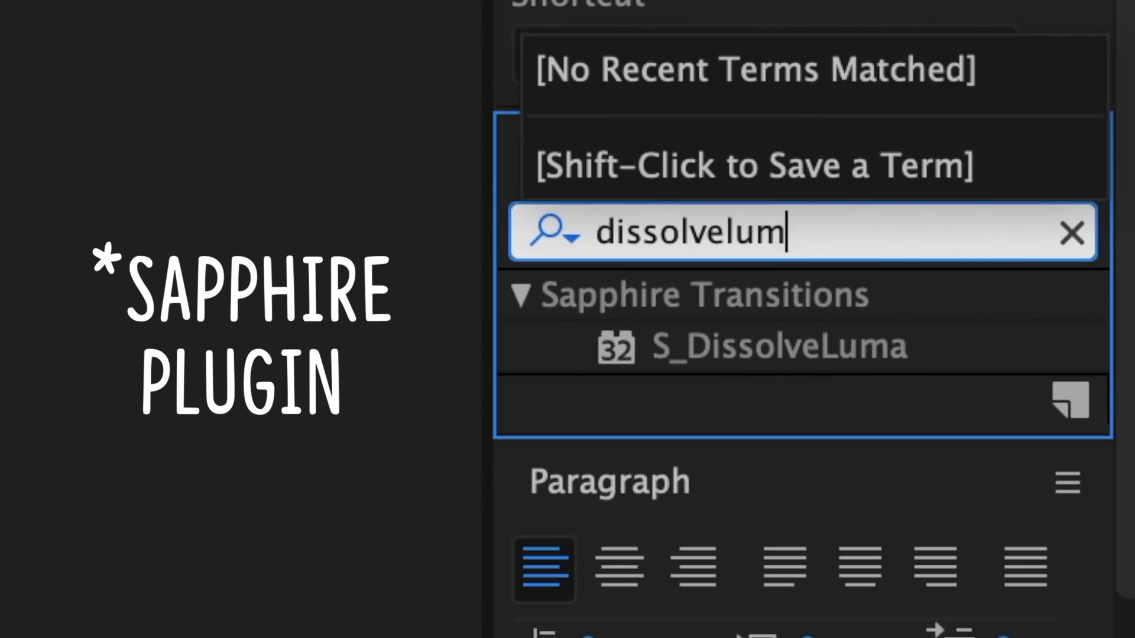
drag(1046, 193, 651, 505)
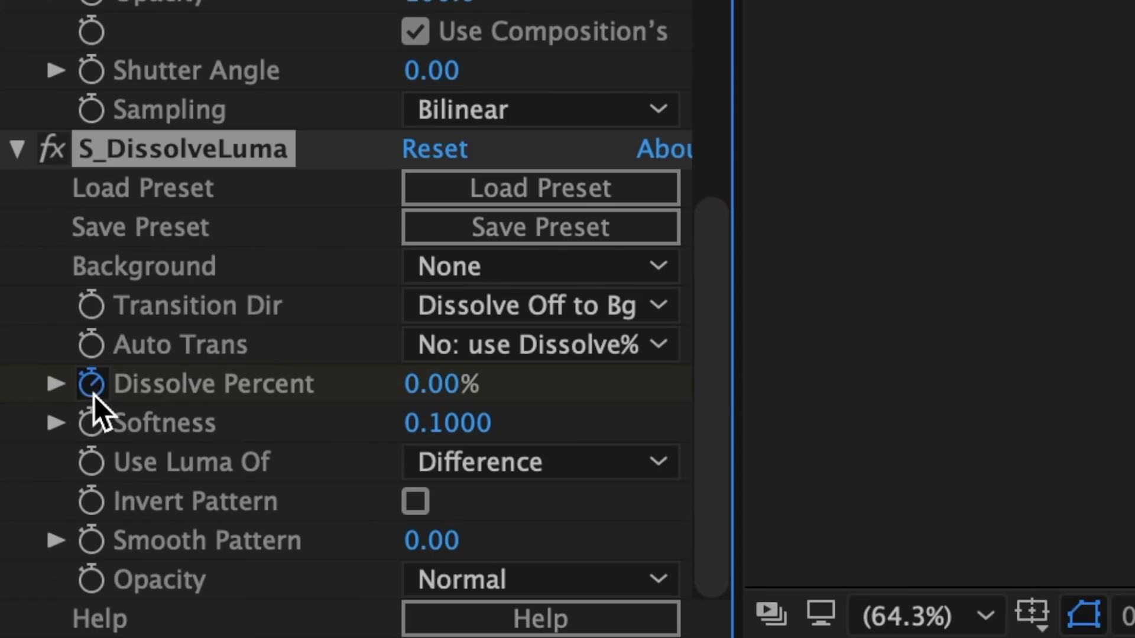
click(425, 385)
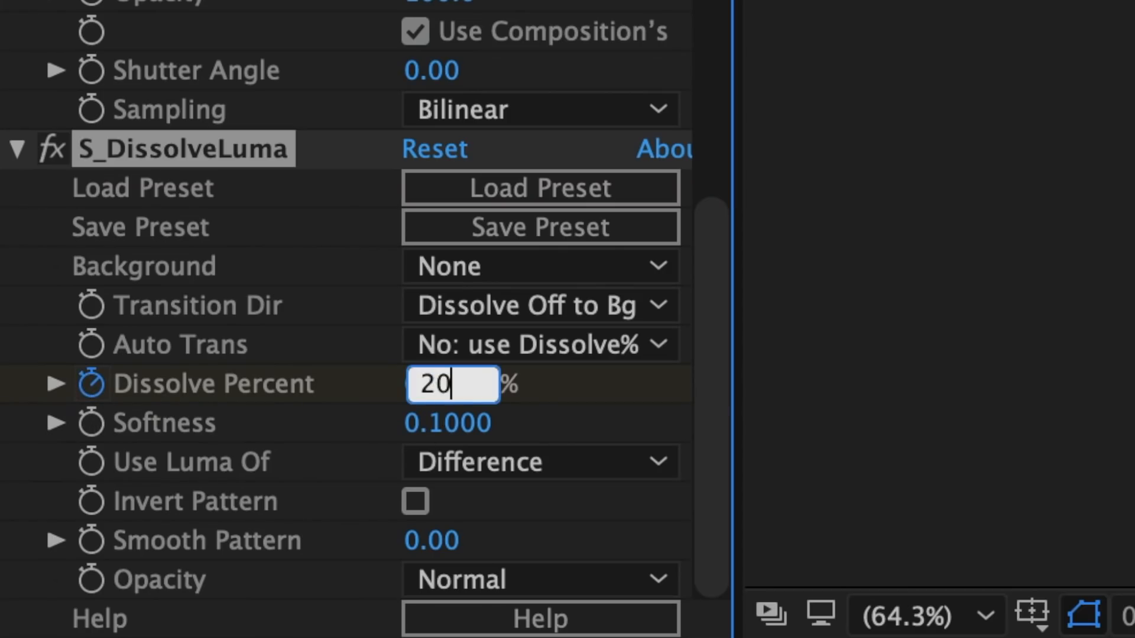
key(Return)
Set S_DissolveLuma's Dissolve Percent to 0% at 1:12
drag(602, 496, 911, 524)
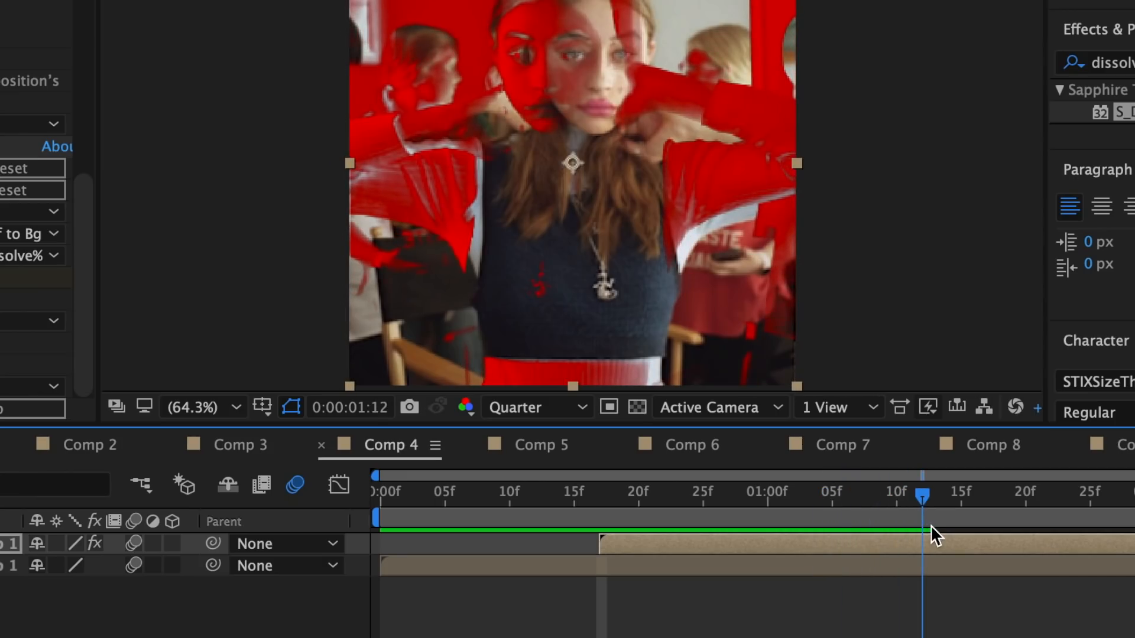
click(459, 384)
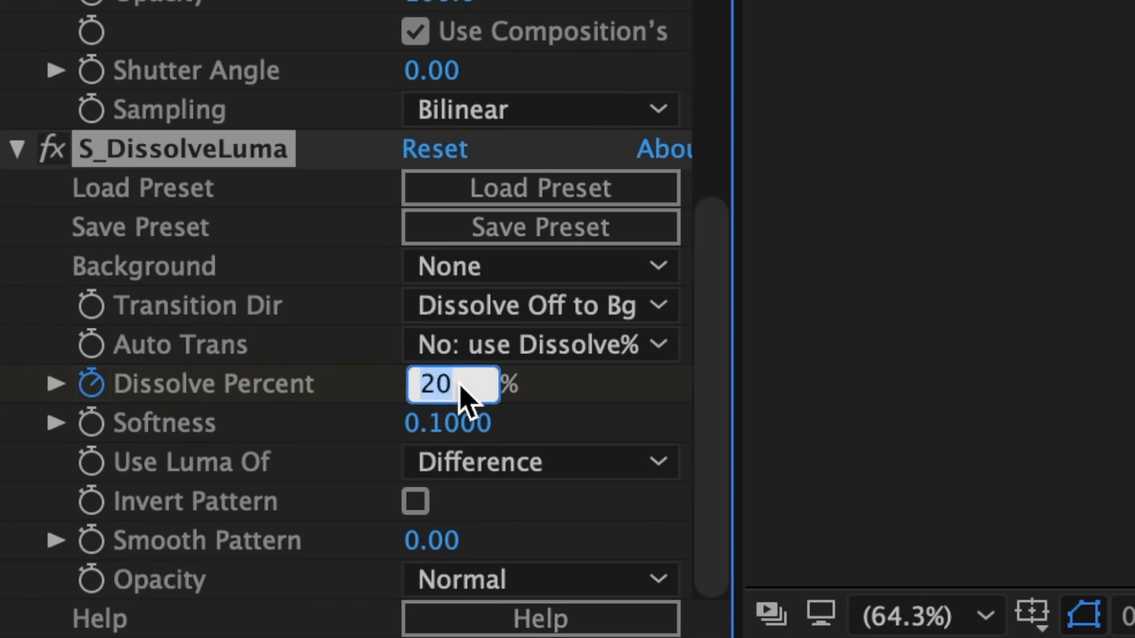
text(0)
key(Return)
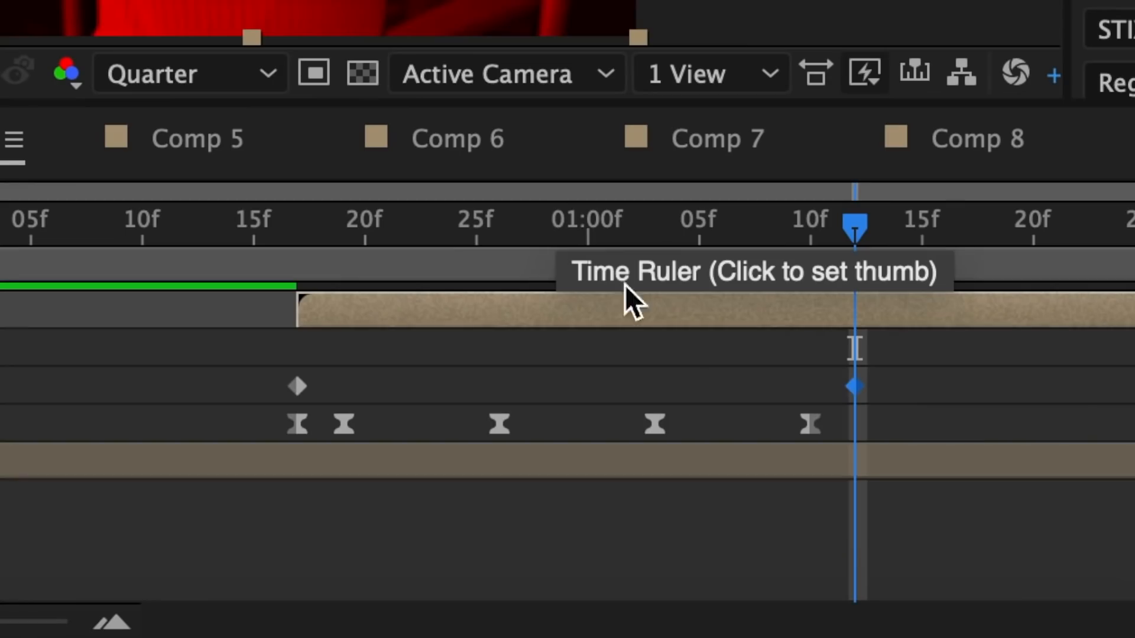
Apply Easy Ease to both Dissolve Percent keyframes
drag(190, 383, 852, 390)
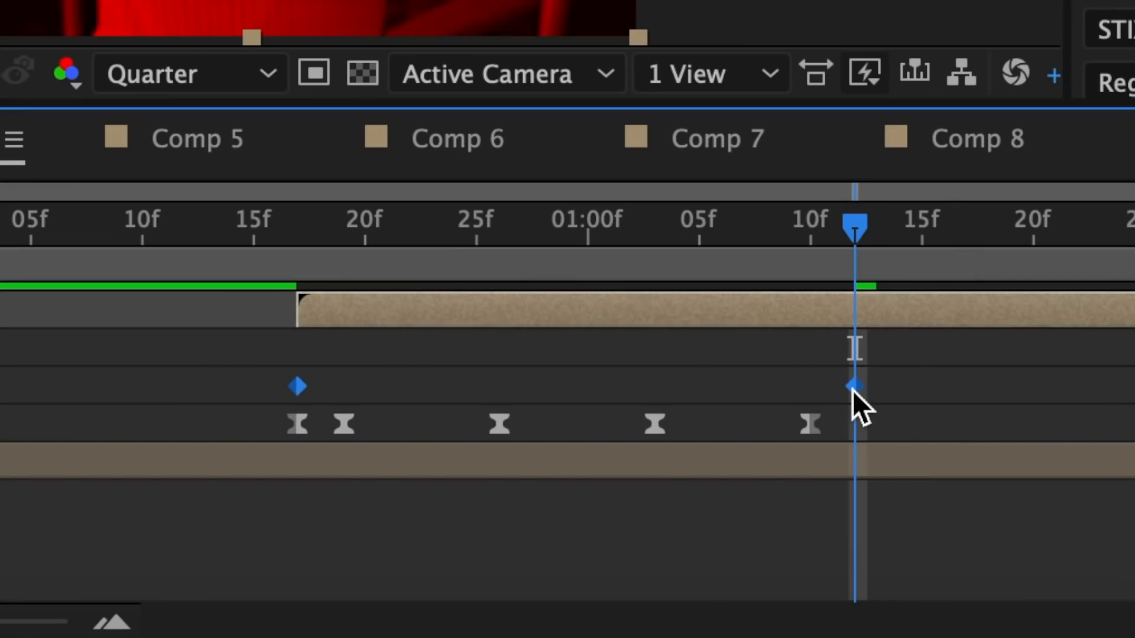
right_click(853, 387)
mouse_move(907, 579)
click(374, 337)
In the Dissolve Percent speed graph, shorten the first keyframe's influence and lengthen the last one's for a fast start and slow finish
click(77, 232)
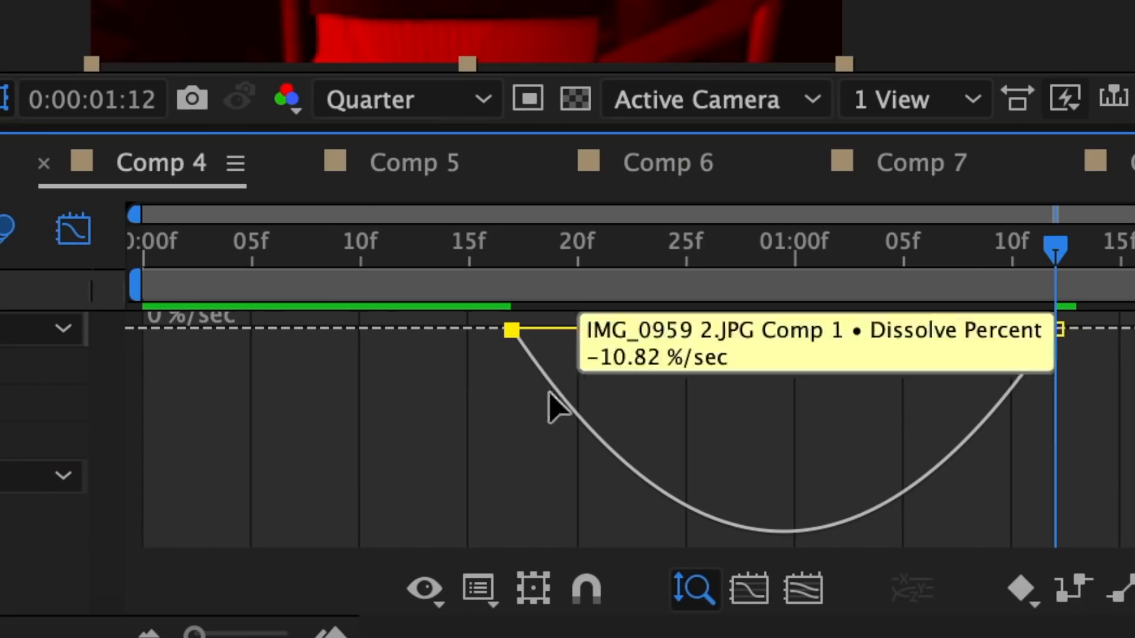
drag(601, 329, 535, 328)
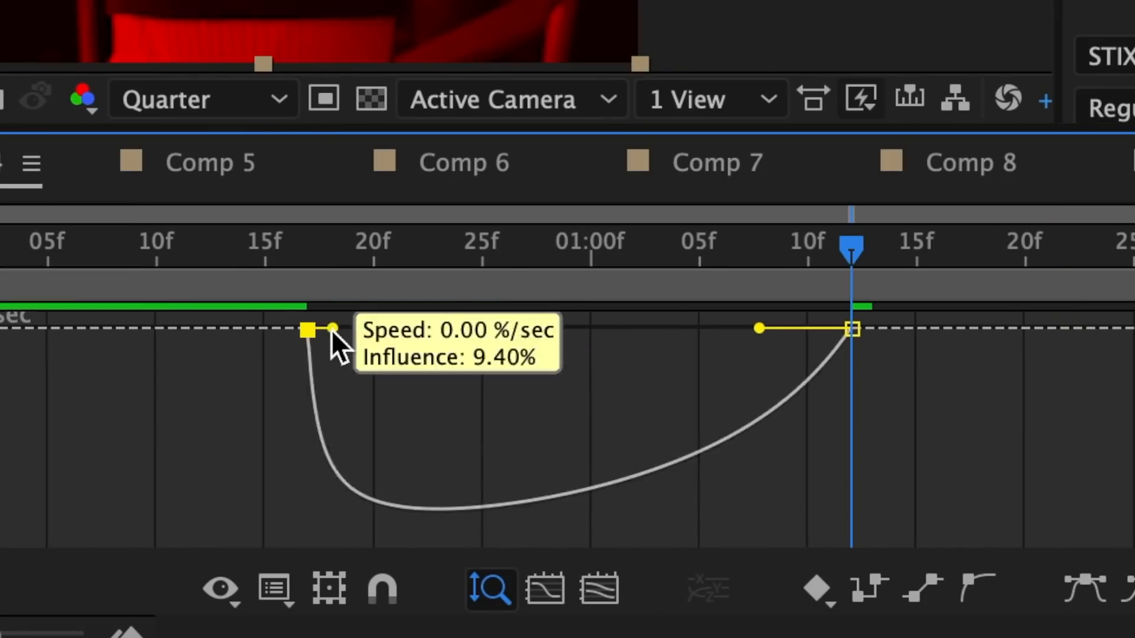
drag(963, 329, 816, 329)
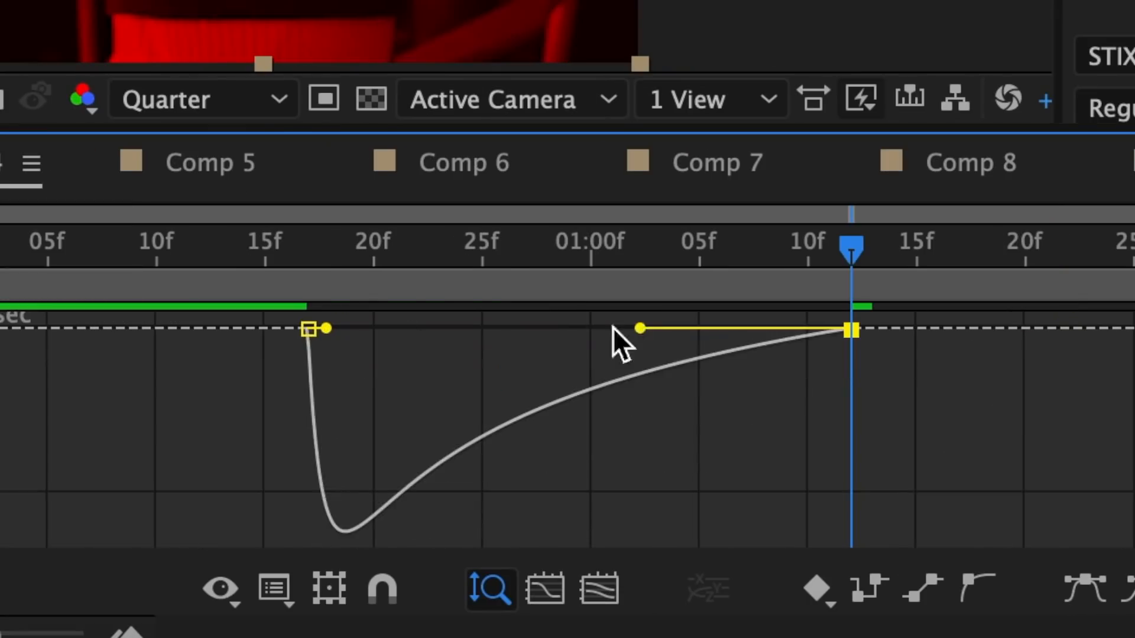
drag(612, 327, 613, 328)
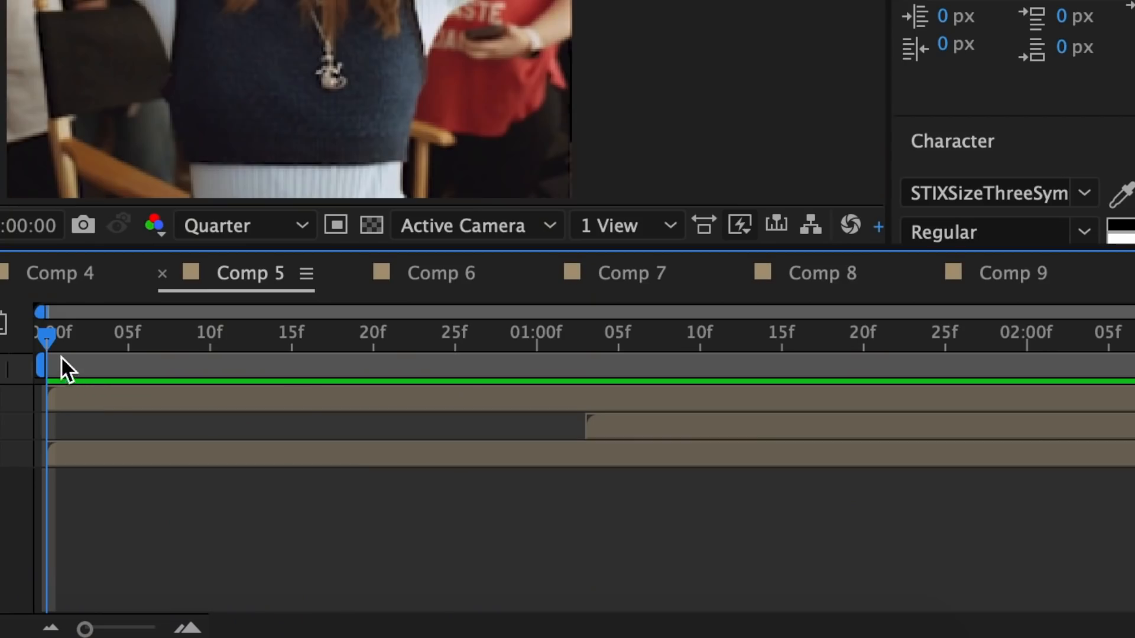
In Comp 5, hide the top IMG_0959 2.JPG layer and scrub through the two pictures beneath it
key(space)
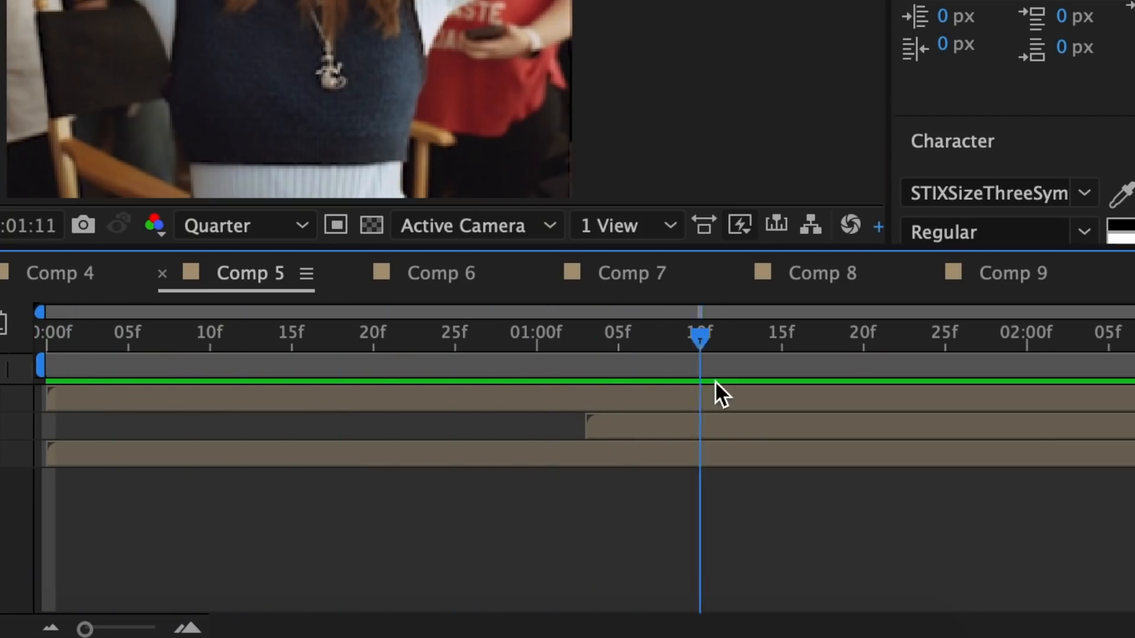
key(space)
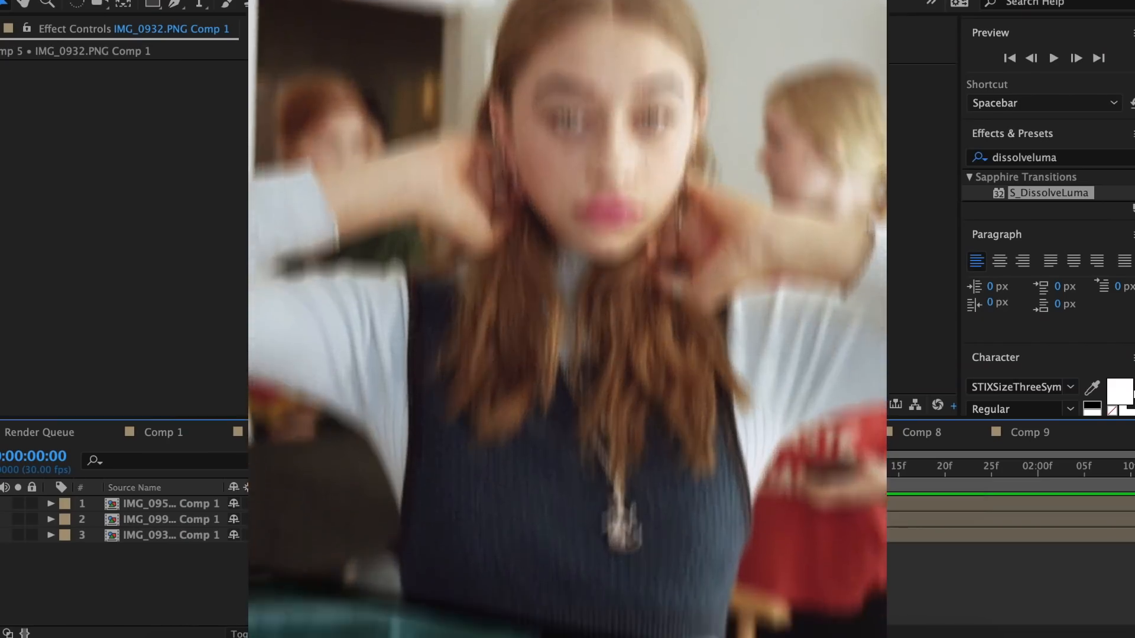
click(320, 306)
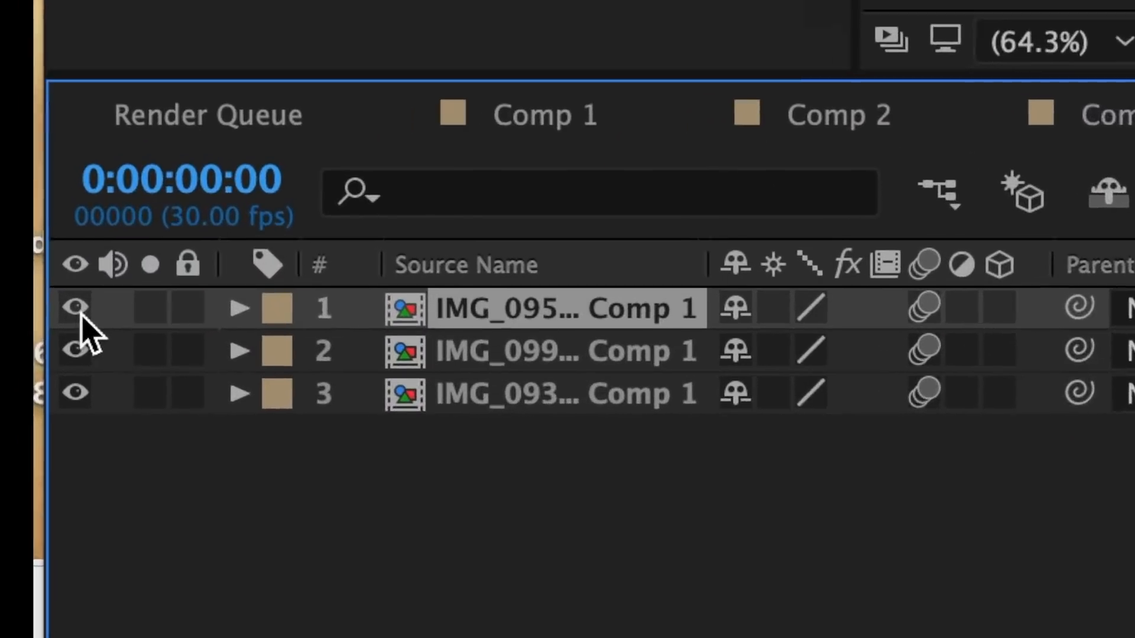
click(76, 306)
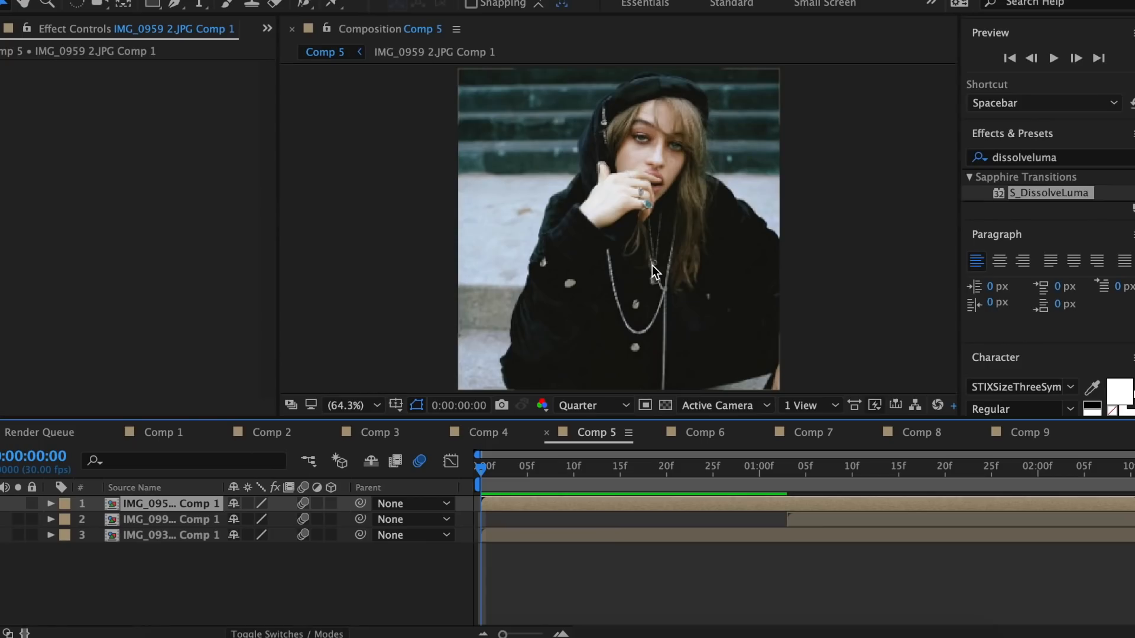
drag(480, 470, 856, 492)
mouse_move(682, 378)
mouse_down()
mouse_move(489, 393)
mouse_move(677, 392)
mouse_up()
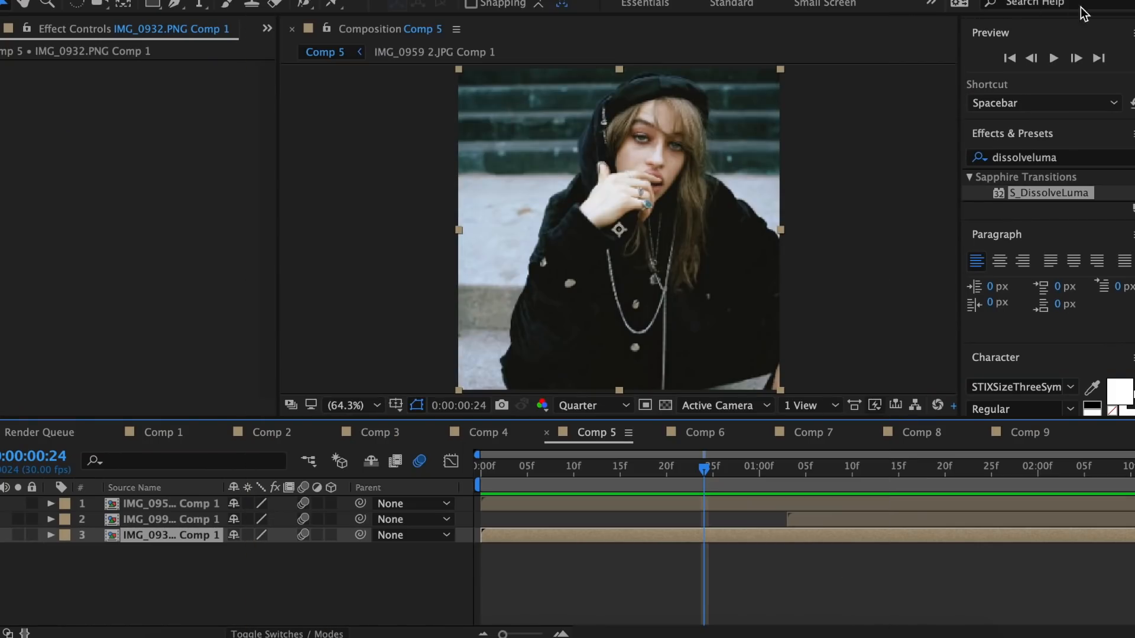
Apply Motion Tile to the IMG_0932.PNG layer with Output Width and Output Height at 250 and Mirror Edges on
drag(1063, 158, 806, 155)
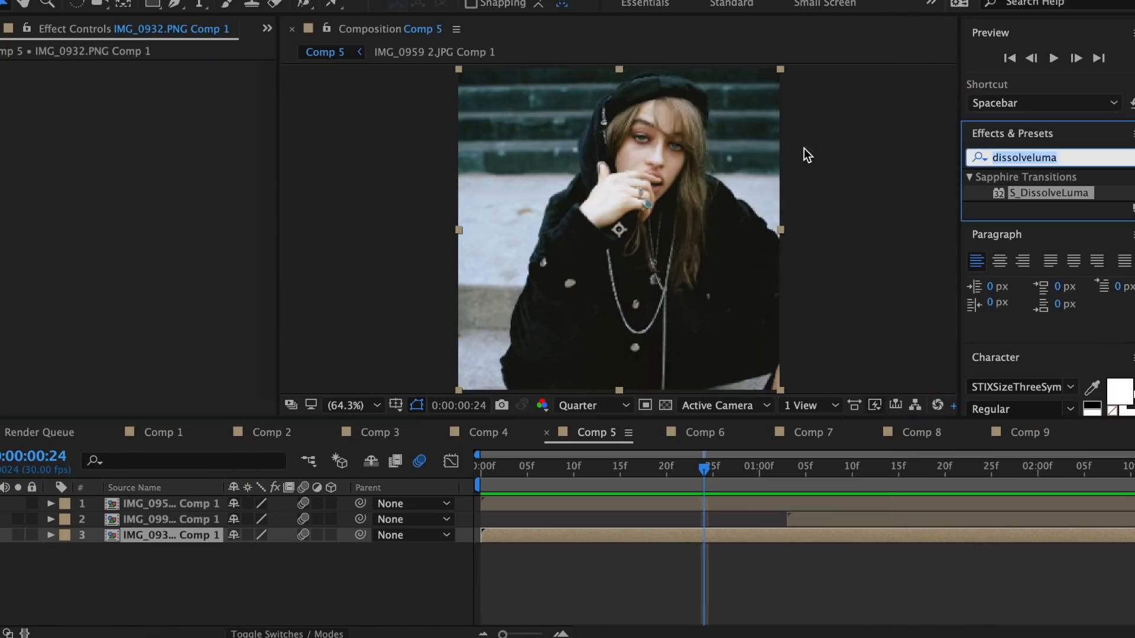
text(mot)
double_click(1047, 399)
click(158, 131)
text(250.0)
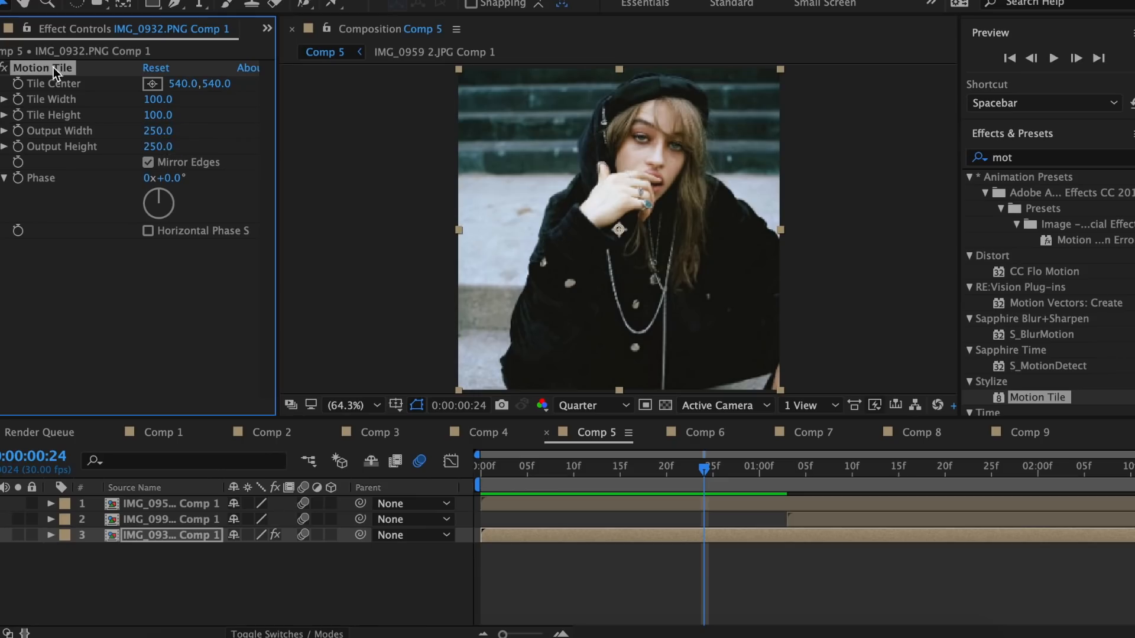
Copy Motion Tile onto the IMG_0991.PNG layer and apply S_BlurMoCurves to IMG_0932.PNG with Wrap X and Wrap Y on Reflect
drag(55, 74, 835, 520)
text(blurm)
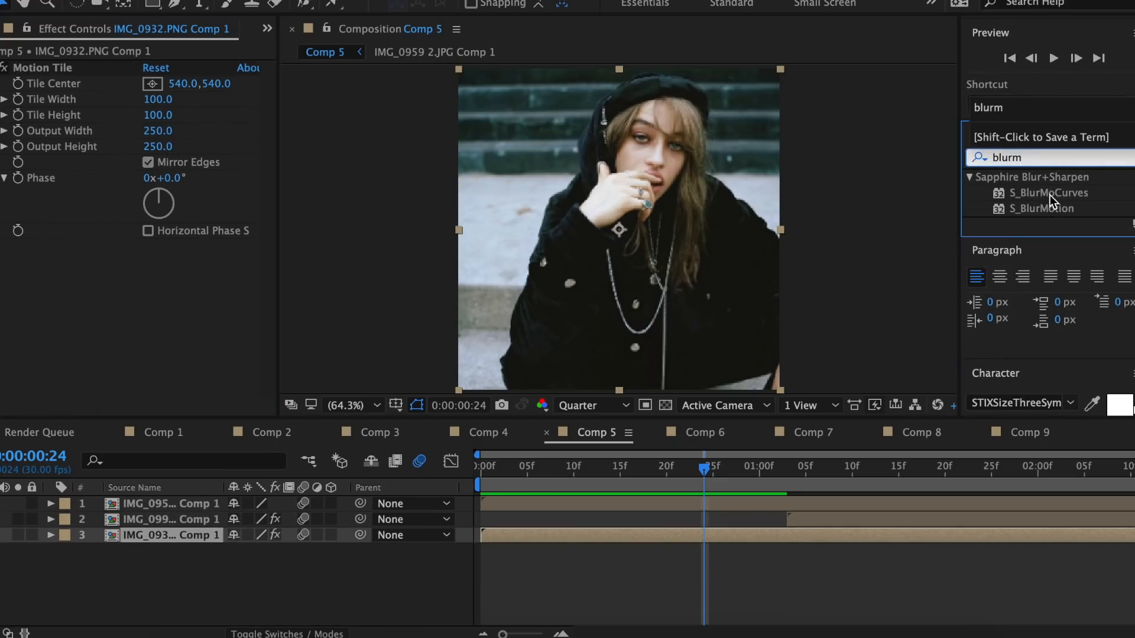
double_click(1050, 195)
click(160, 298)
click(177, 350)
click(167, 313)
click(178, 366)
Keyframe Shift X on the IMG_0932.PNG layer from 0 at 0:00:00:24 to 500 at 0:00:01:02
click(18, 203)
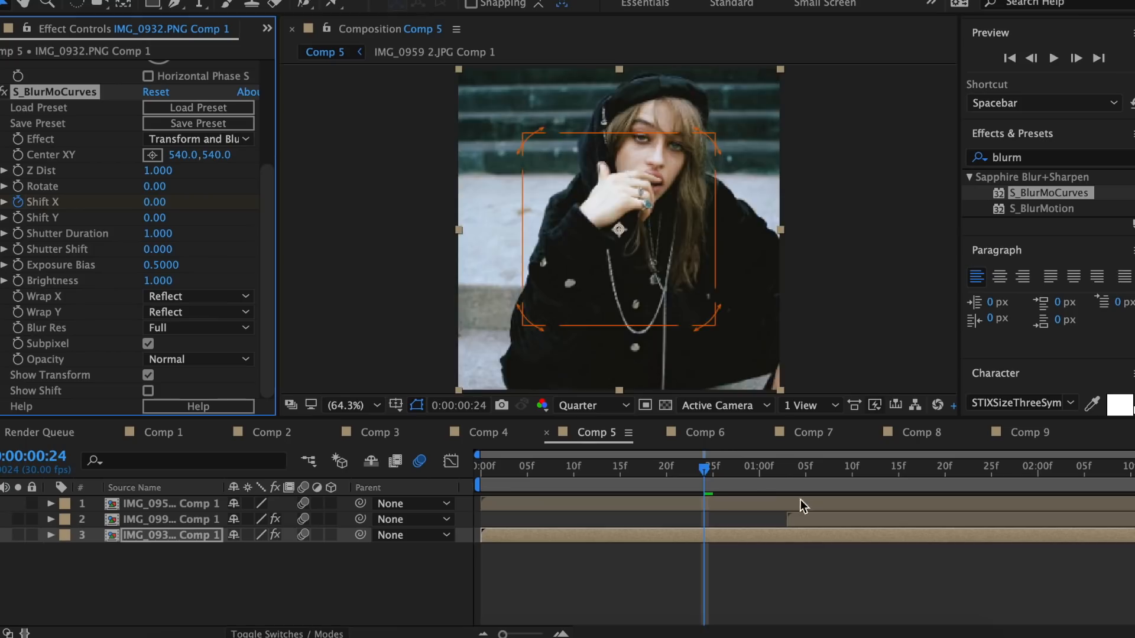
click(778, 471)
click(156, 202)
text(500)
key(Return)
Easy-ease both Shift X keyframes of IMG_0932.PNG and shape their graph curve for a slow start and a fast finish
key(u)
drag(795, 556, 701, 578)
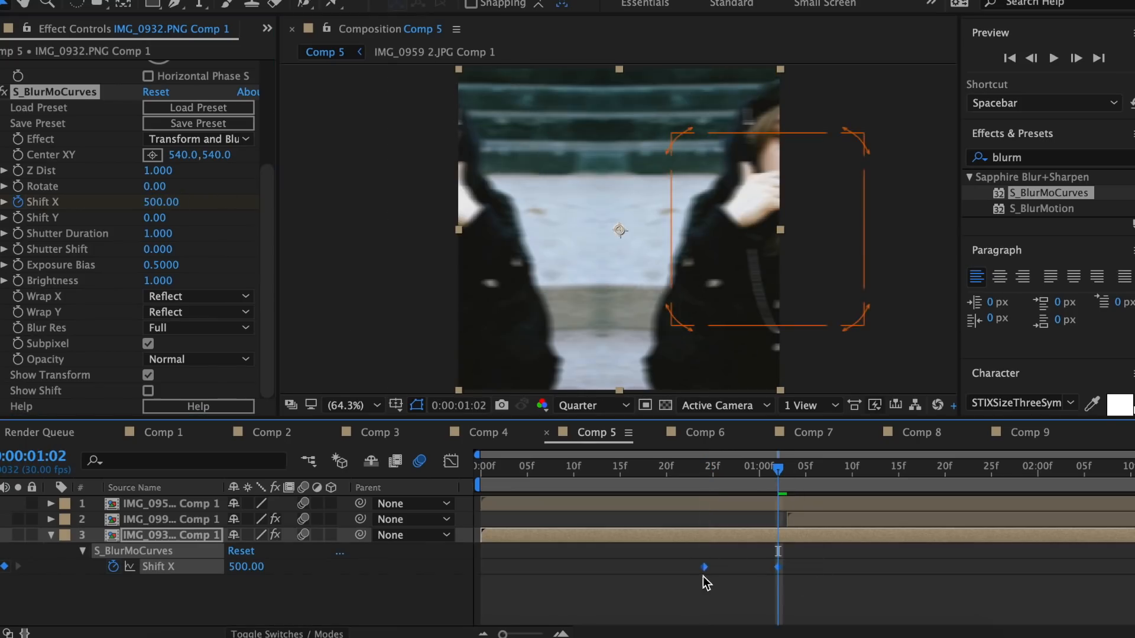
right_click(702, 567)
mouse_move(729, 623)
click(532, 519)
click(452, 461)
drag(754, 504, 788, 568)
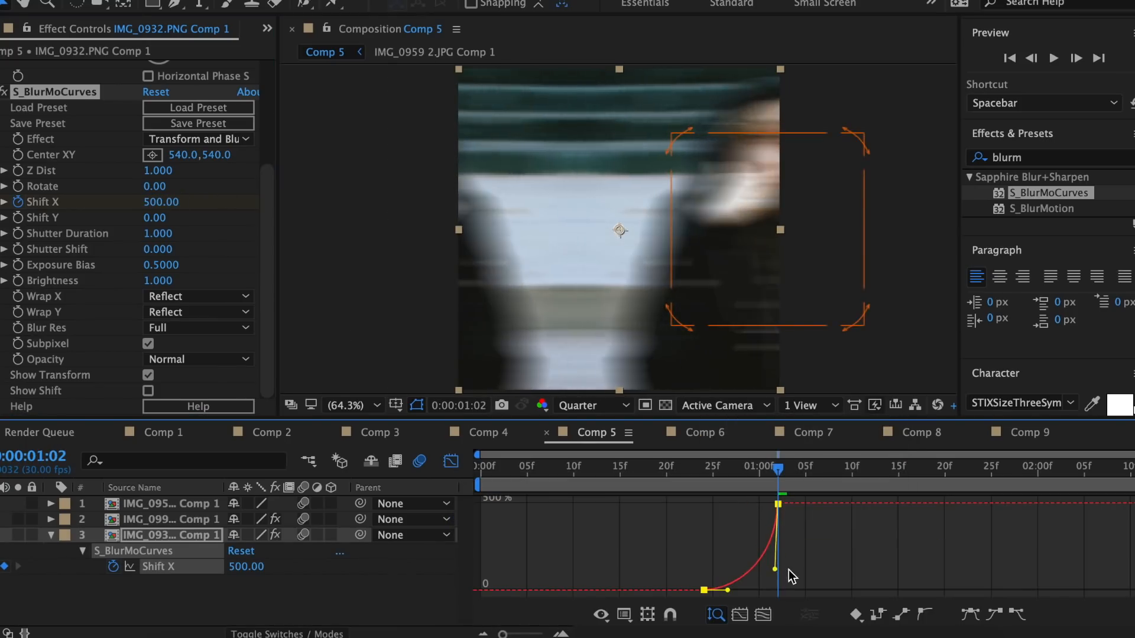
drag(728, 590, 757, 592)
click(451, 462)
At 0:00:01:03, apply S_BlurMoCurves to the IMG_0991.PNG layer with Wrap X and Wrap Y on Reflect
drag(778, 470, 793, 507)
click(792, 518)
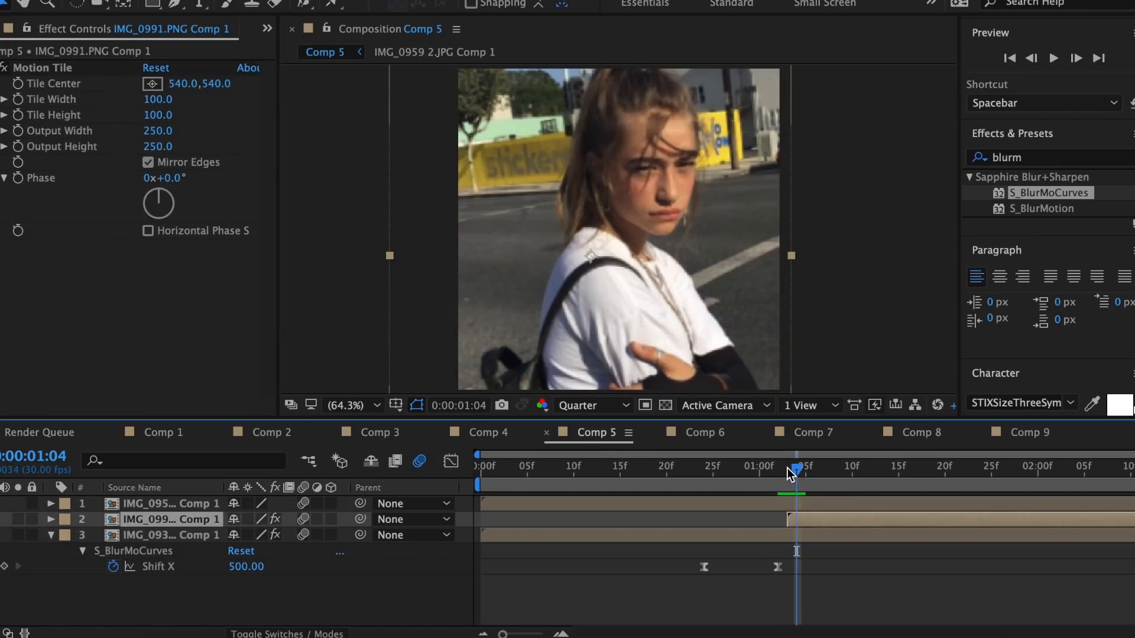
click(787, 468)
scroll(136, 236, down, 5)
click(195, 312)
click(155, 312)
click(154, 313)
click(159, 350)
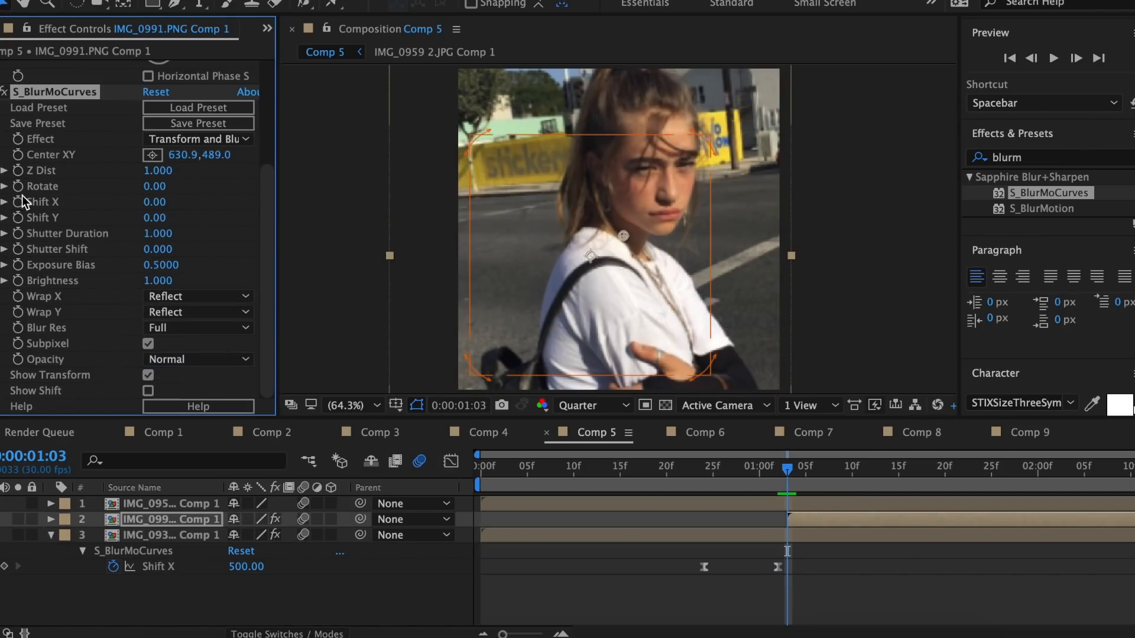
Keyframe Shift X on the IMG_0991.PNG layer from -500 at 0:00:01:03 to 0 at 0:00:01:27
text(-500)
key(Return)
drag(790, 474, 1010, 492)
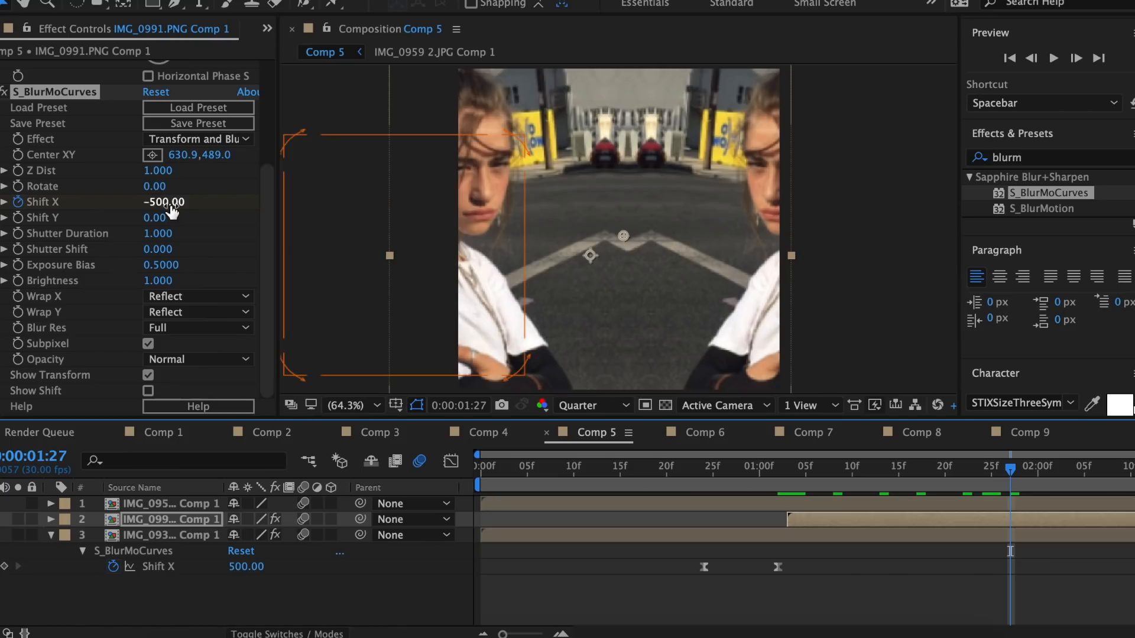
click(169, 204)
text(0)
key(Return)
Easy-ease both Shift X keyframes of IMG_0991.PNG and shape their graph curve for a fast start and a slow finish
key(u)
drag(1051, 542, 777, 559)
right_click(787, 551)
mouse_move(875, 623)
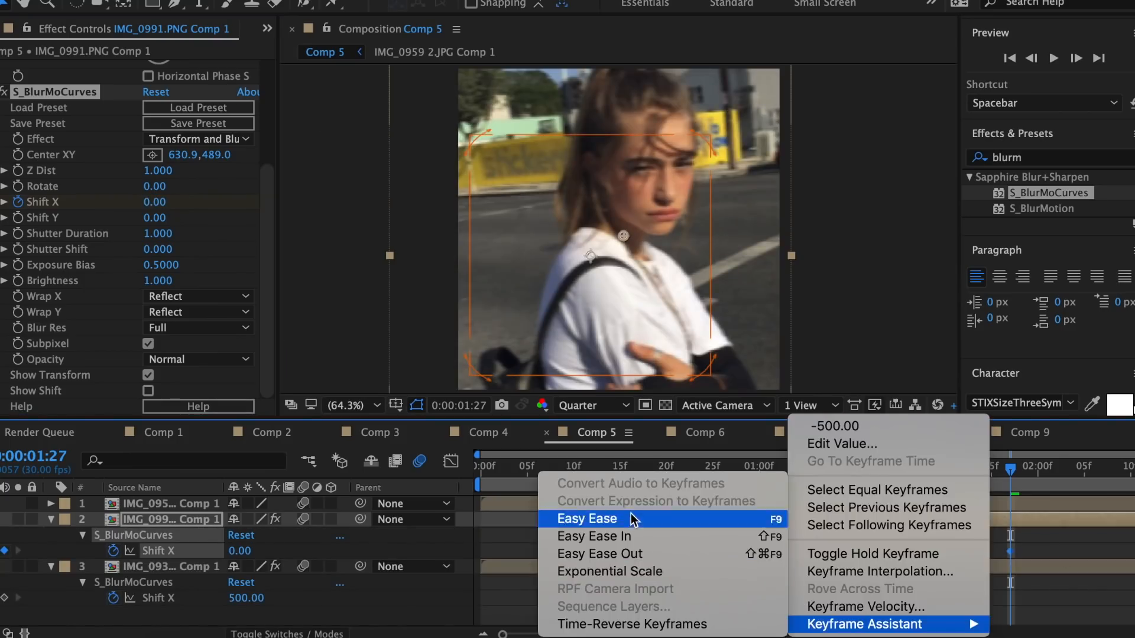
click(633, 520)
click(451, 461)
drag(874, 589, 823, 507)
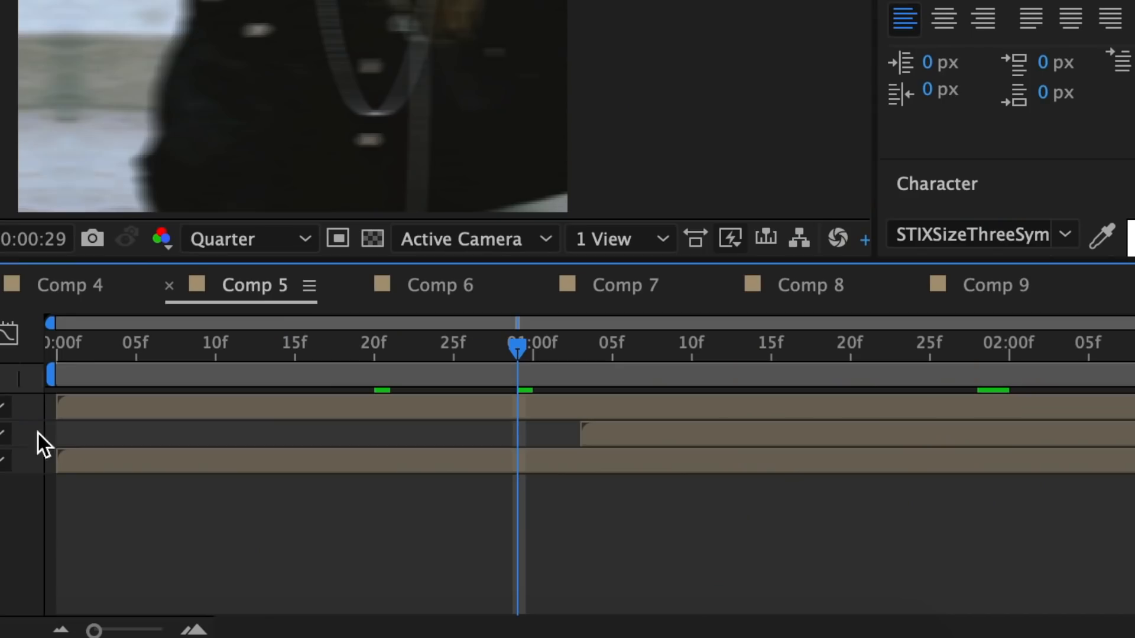
Pre-compose the IMG_0991.PNG and IMG_0932.PNG layers together, moving all attributes into the new composition
drag(37, 434, 218, 466)
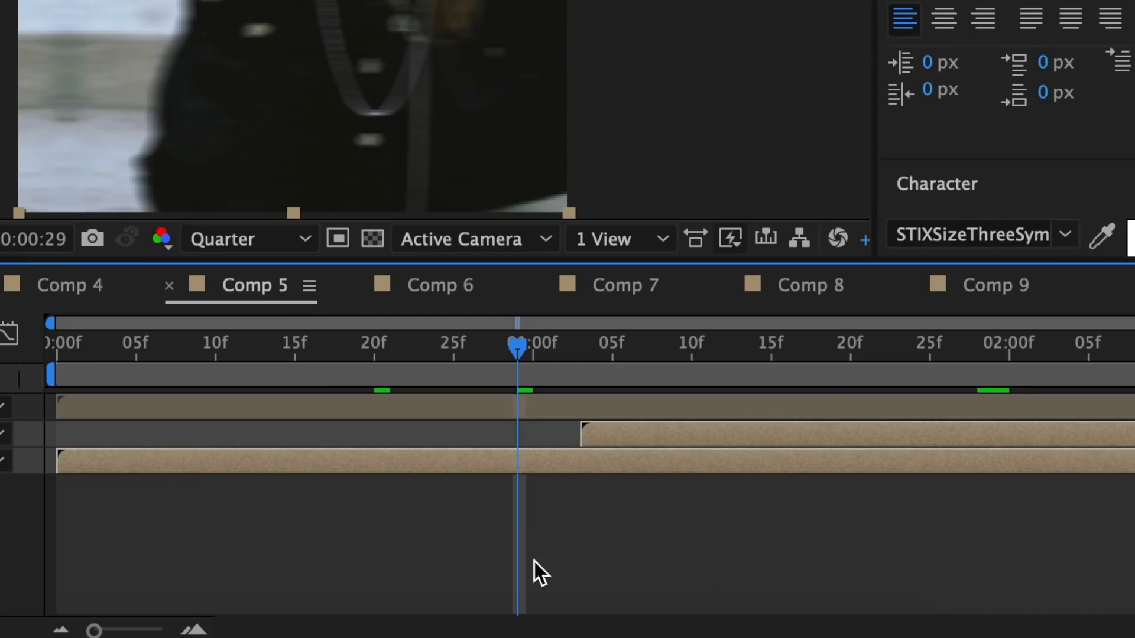
right_click(575, 460)
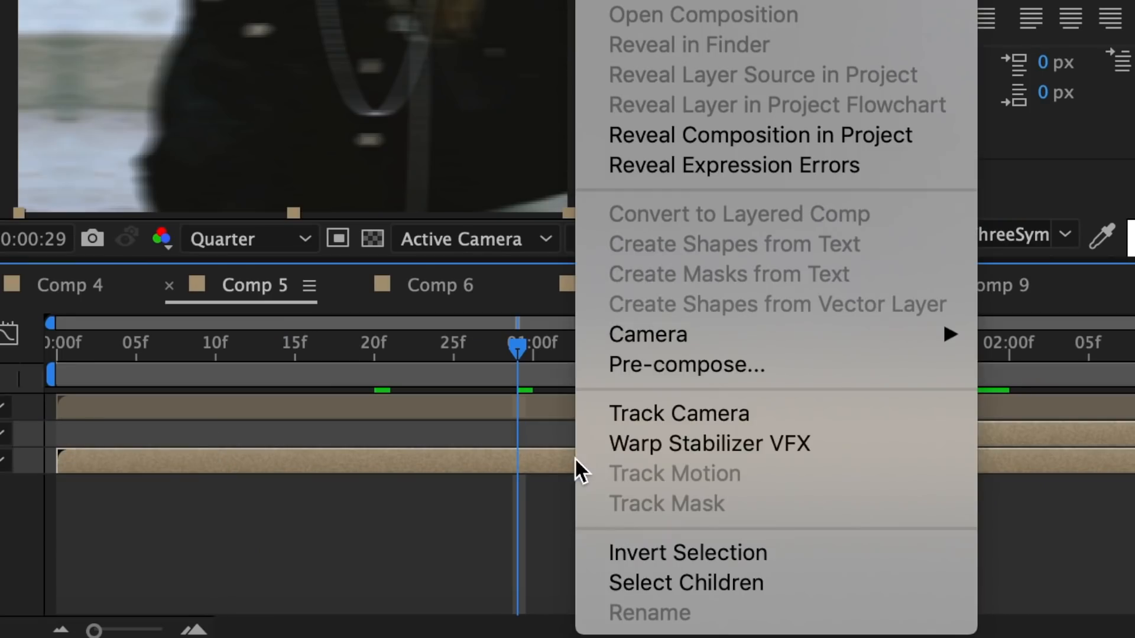
click(618, 367)
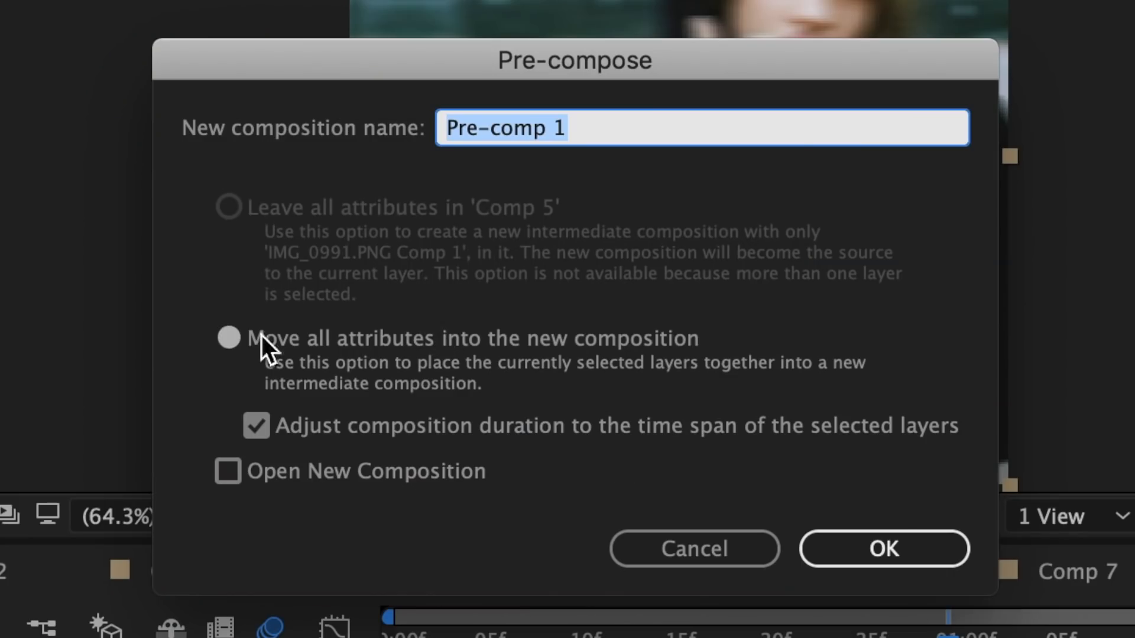
click(918, 559)
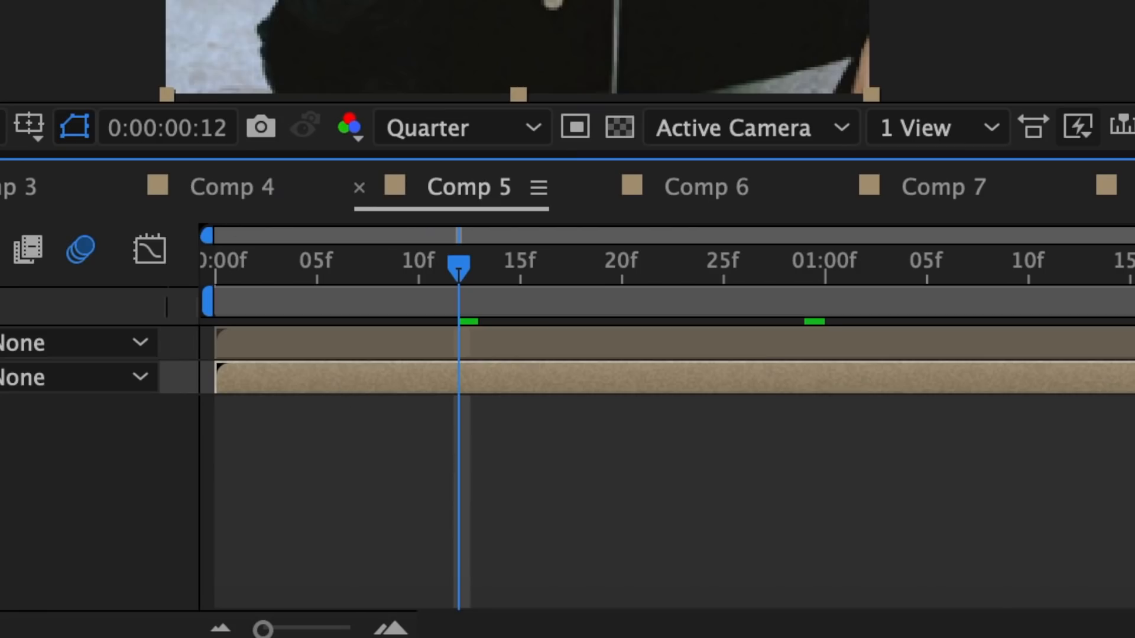
Add a shape layer and draw a slanted Pen line from the picture's top-left corner down to its right edge
click(88, 12)
mouse_move(97, 90)
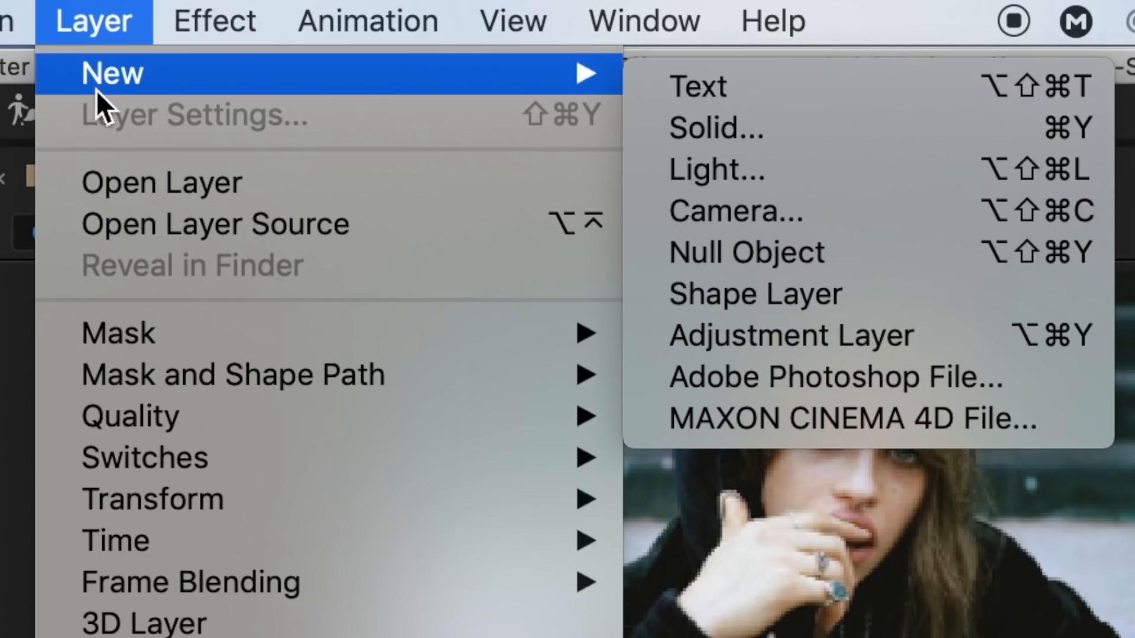
click(770, 312)
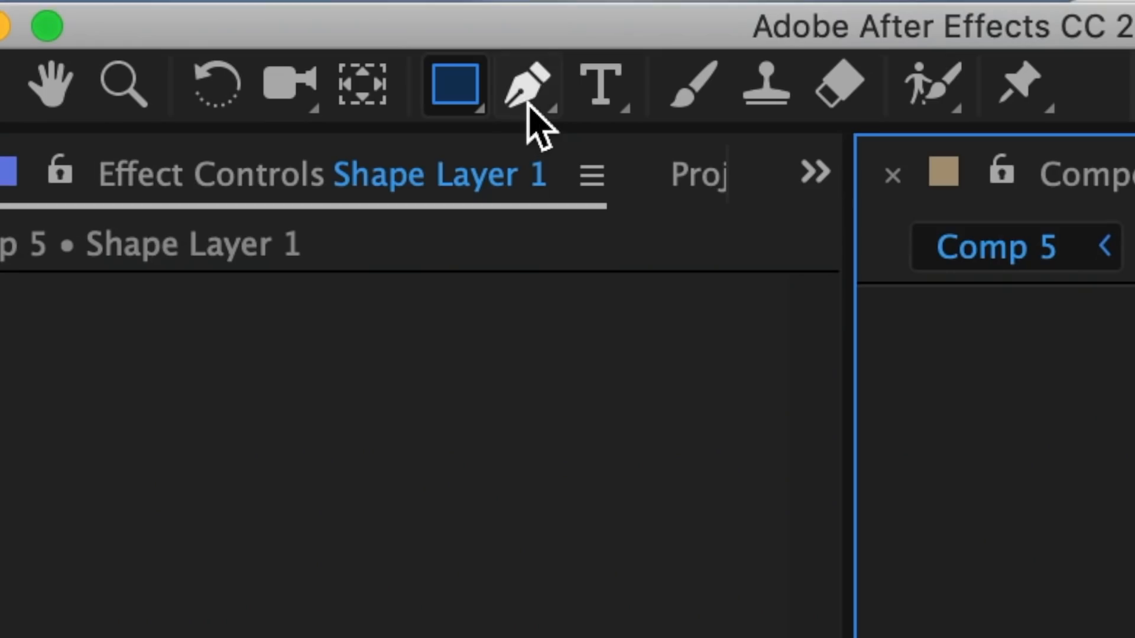
click(526, 95)
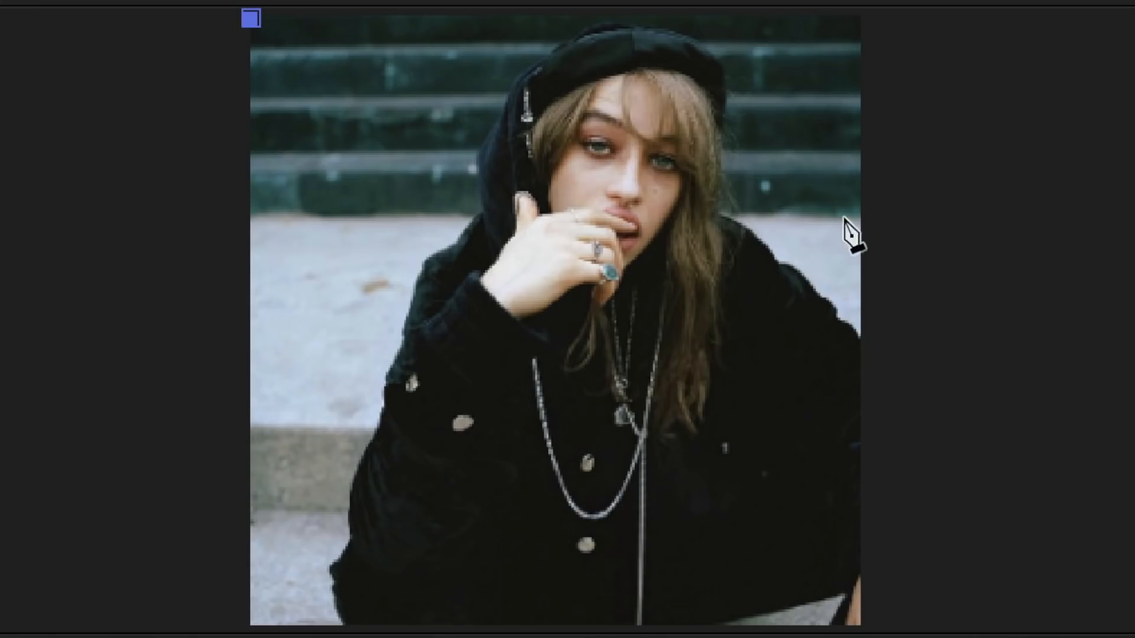
click(863, 131)
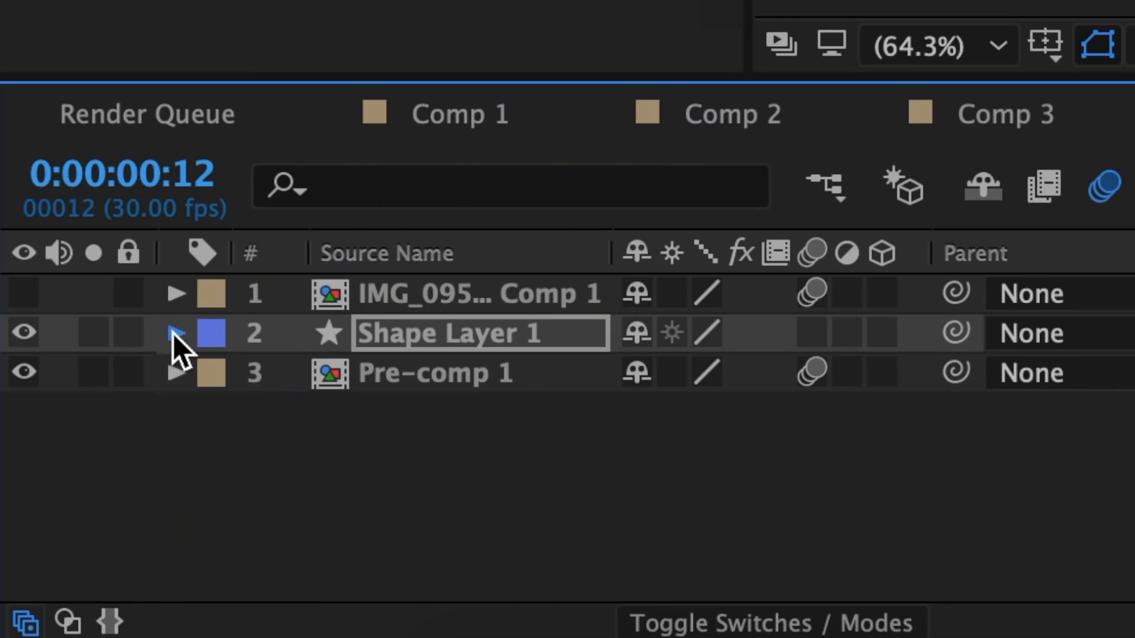
Set the shape line's stroke colour to black (000000) and its stroke width to 20
click(174, 333)
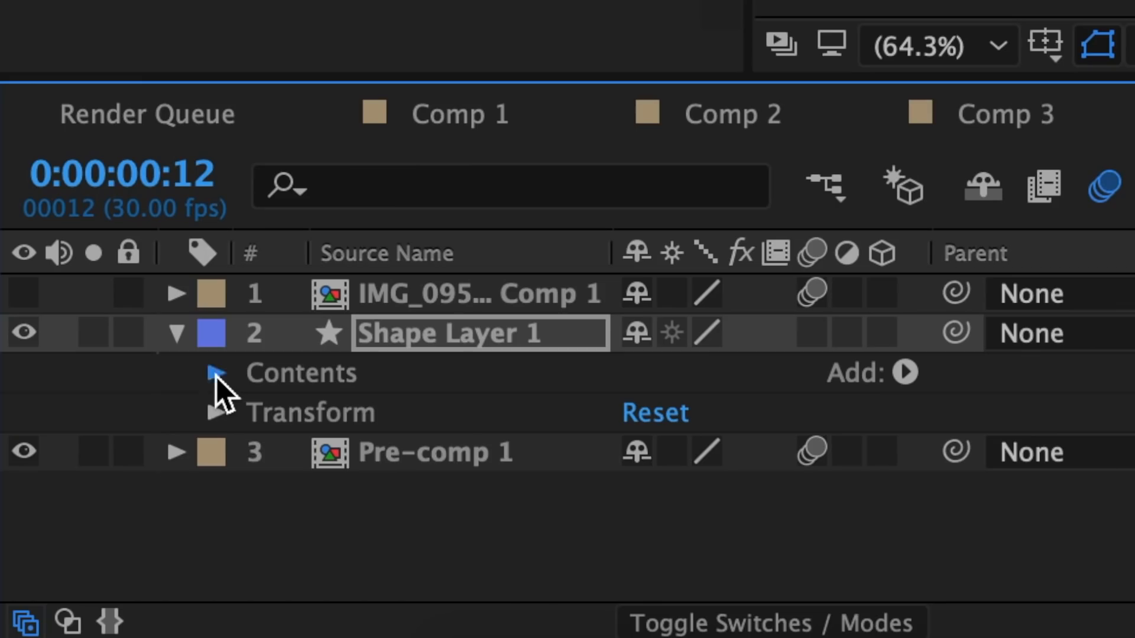
click(216, 375)
click(254, 414)
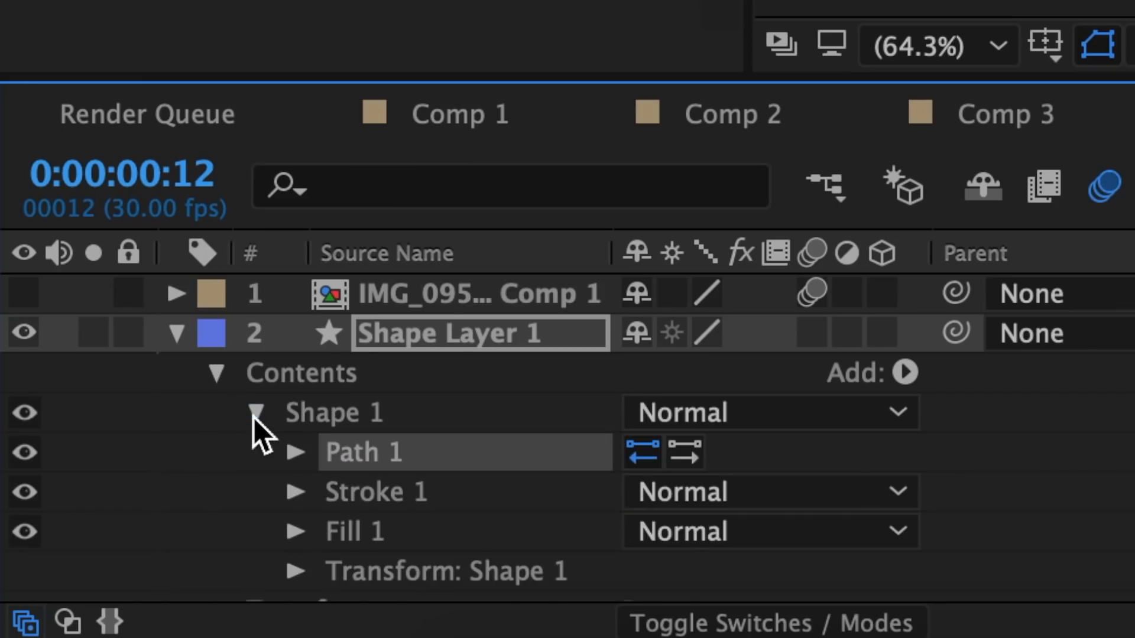
click(290, 456)
scroll(289, 458, down, 2)
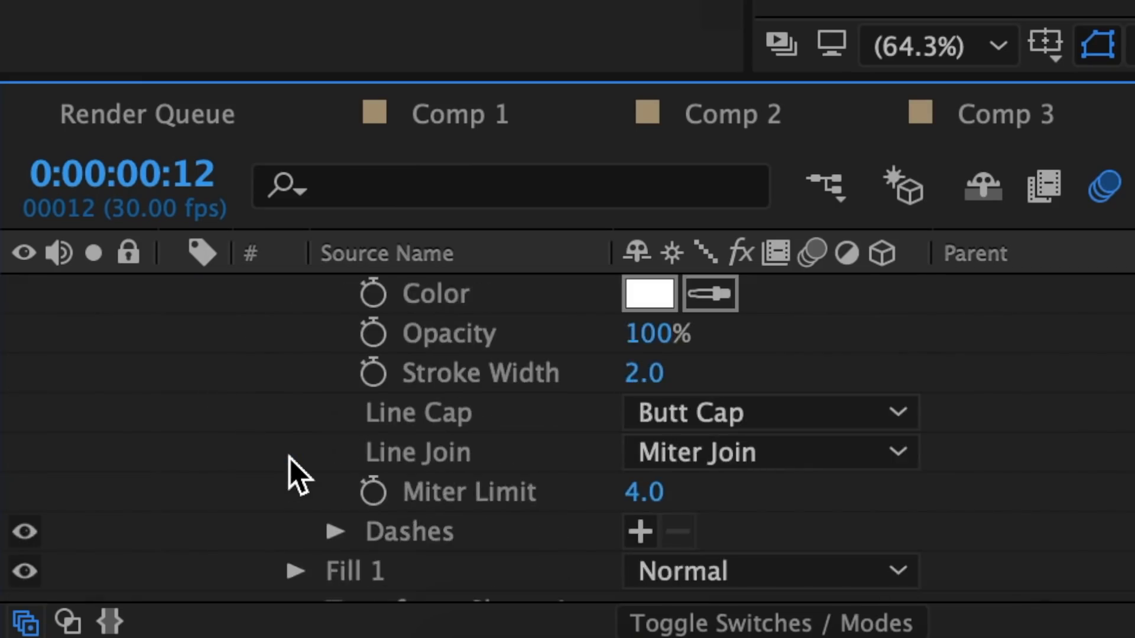
scroll(289, 458, up, 2)
click(650, 374)
text(000000)
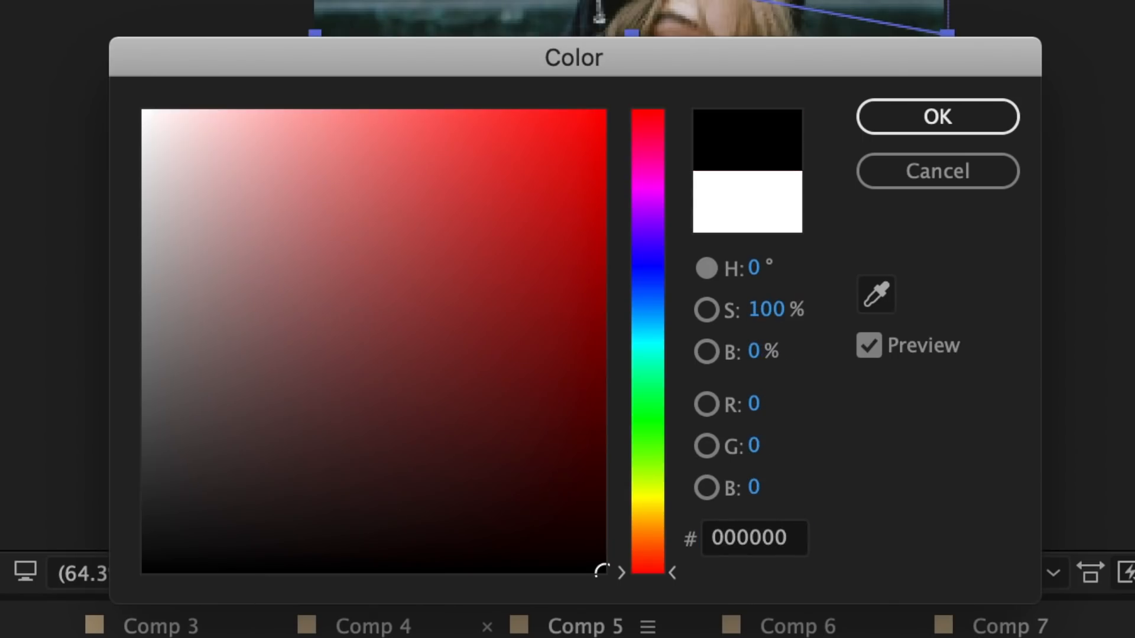
click(1008, 114)
click(652, 457)
text(20)
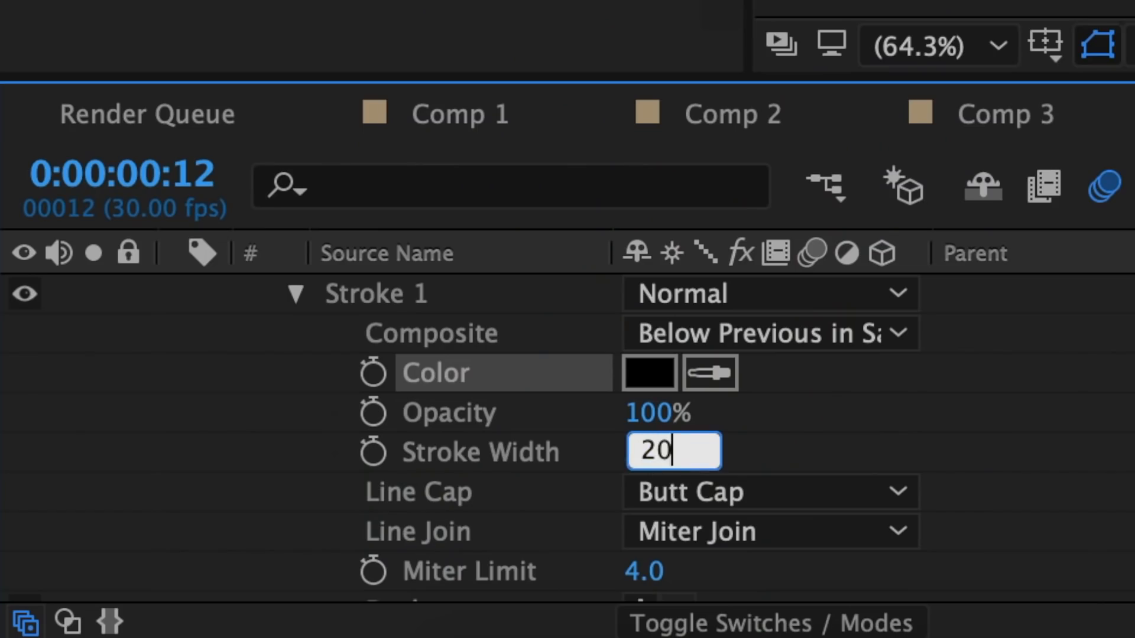
key(Return)
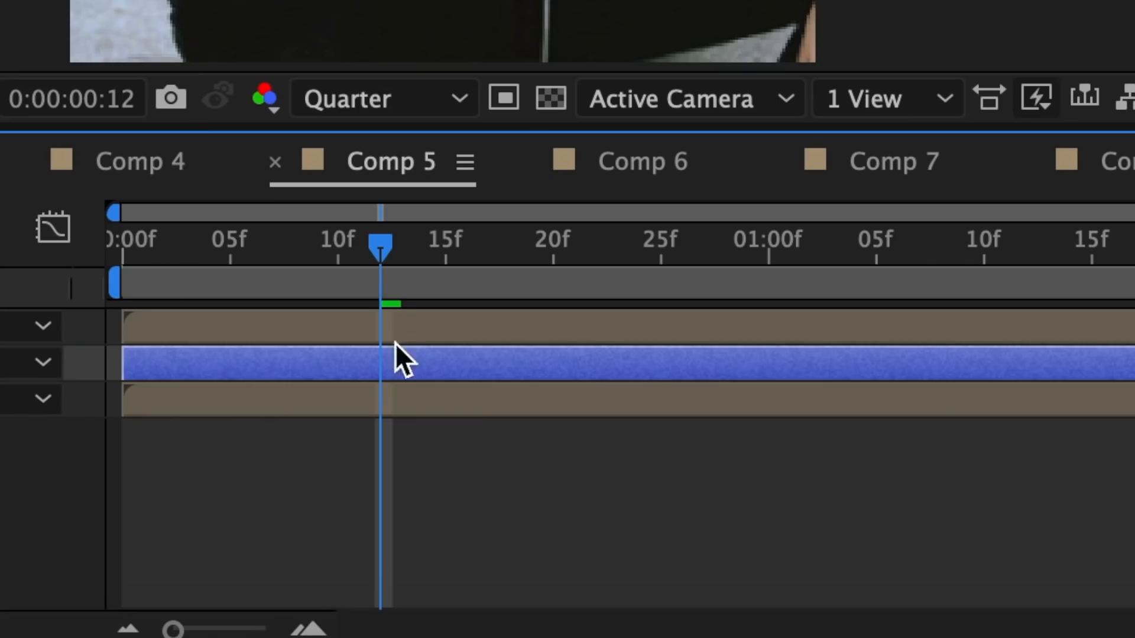
Mask Pre-comp 1 with a closed Pen path following the slanted line and enclosing everything beneath it, and return to the Selection tool
click(456, 394)
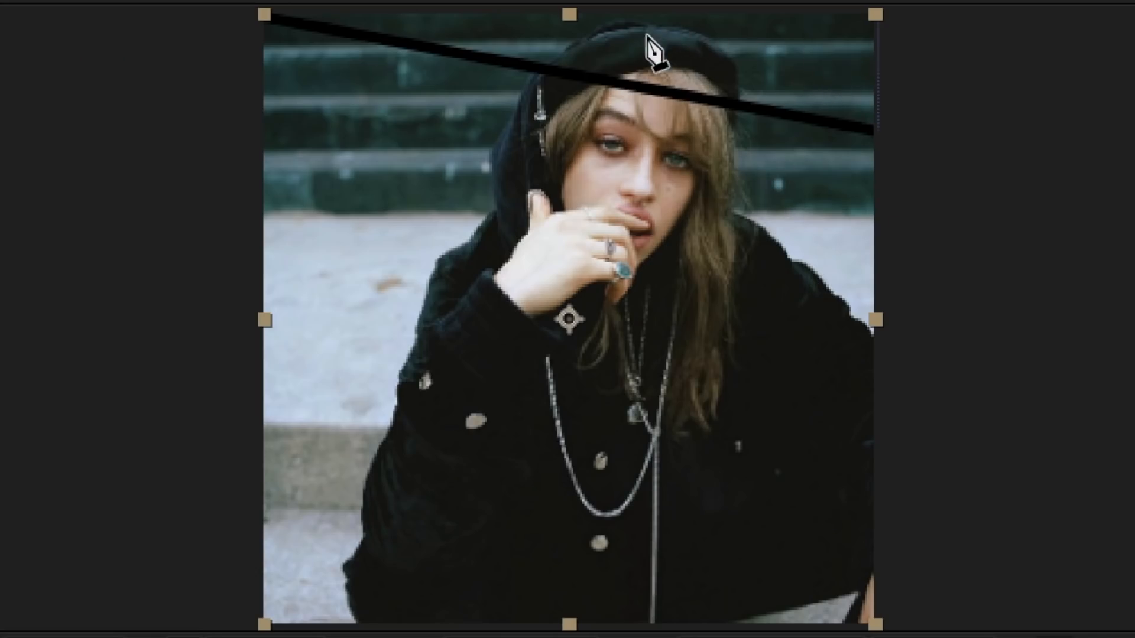
click(264, 15)
click(881, 133)
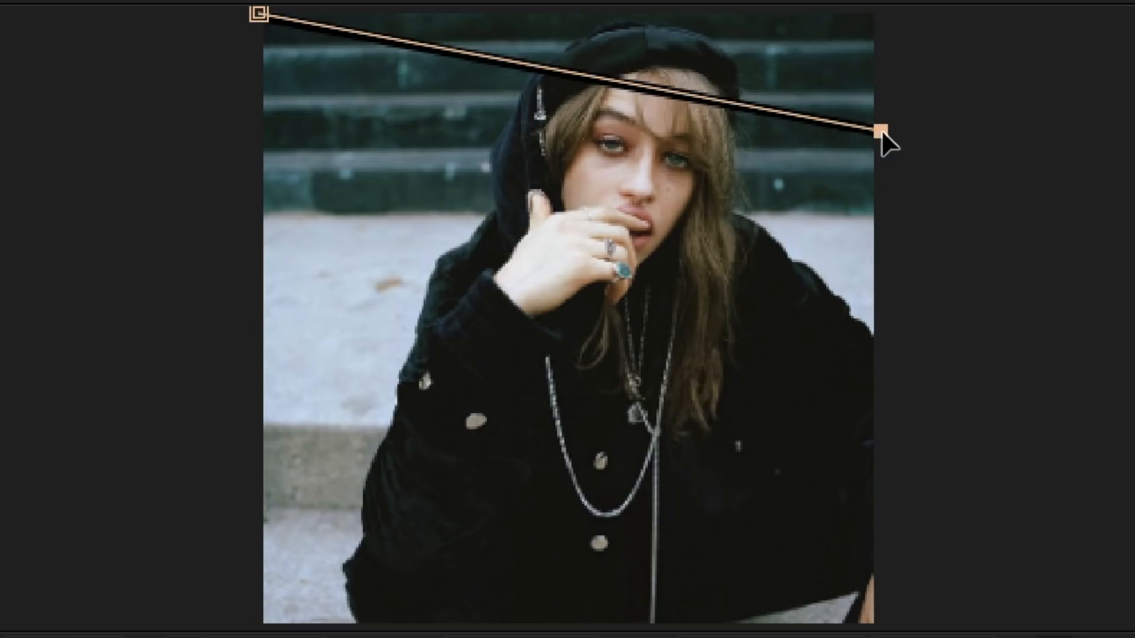
click(880, 622)
click(246, 617)
click(262, 16)
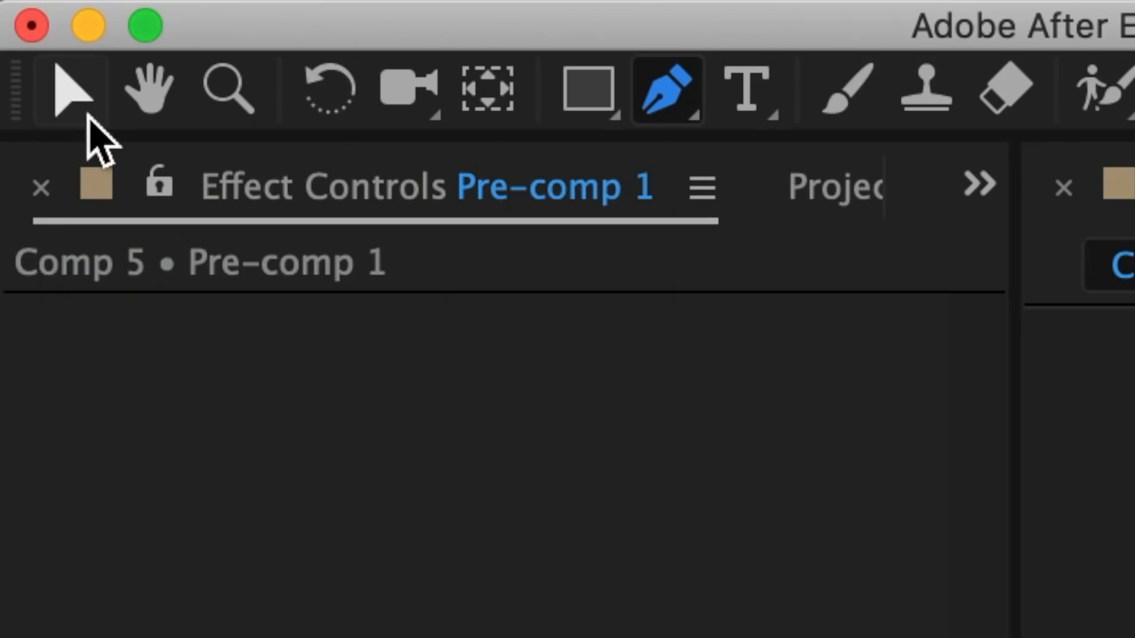
click(73, 94)
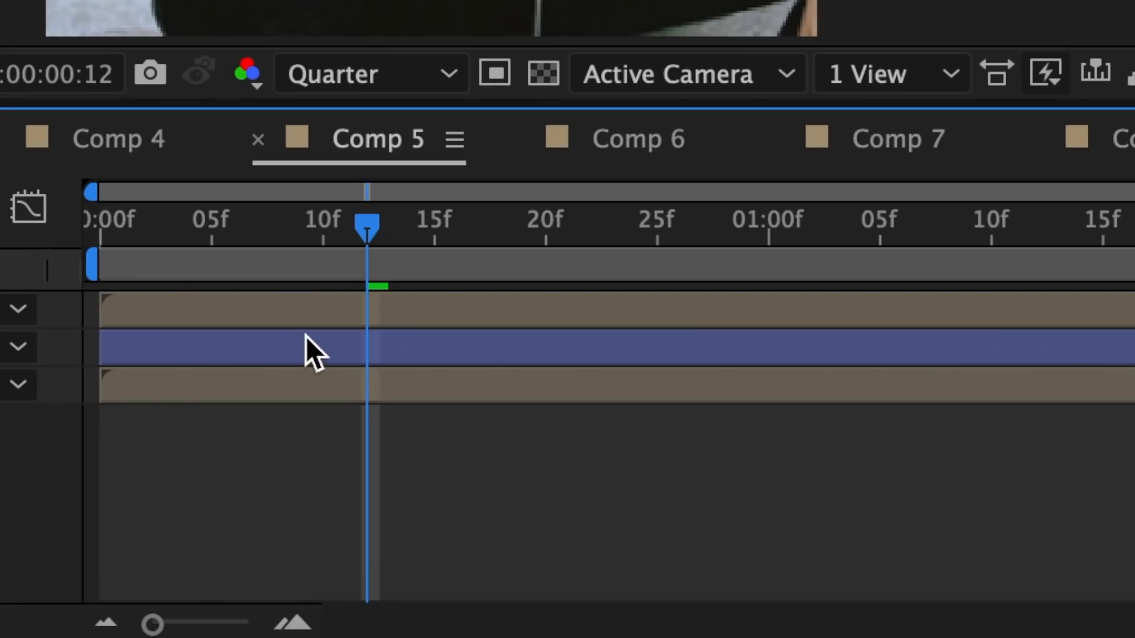
Pre-compose the shape layer together with the masked Pre-comp 1 layer
drag(56, 348, 195, 381)
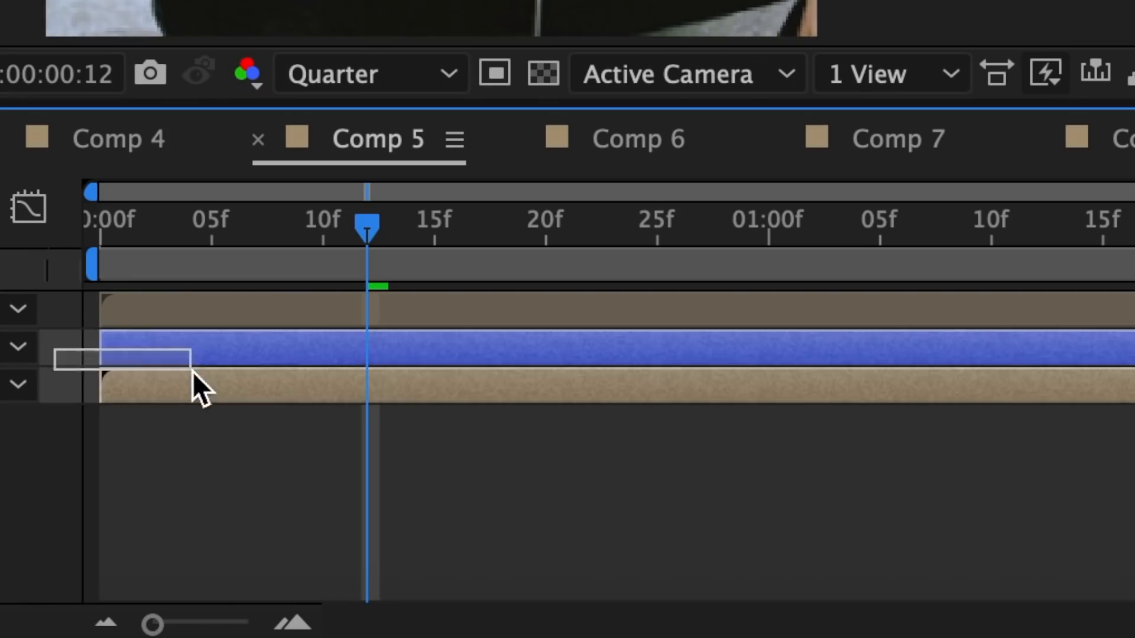
right_click(195, 382)
click(362, 248)
click(925, 546)
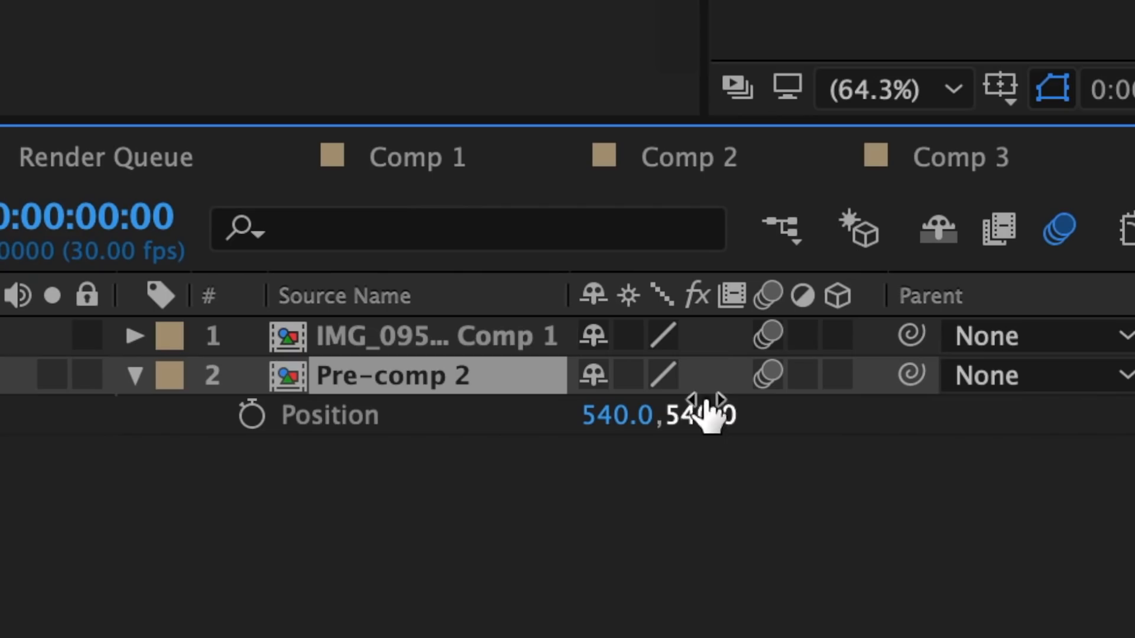
Increase the Y position of Pre-comp 2 until the layer sits just below the frame
drag(720, 440, 1134, 426)
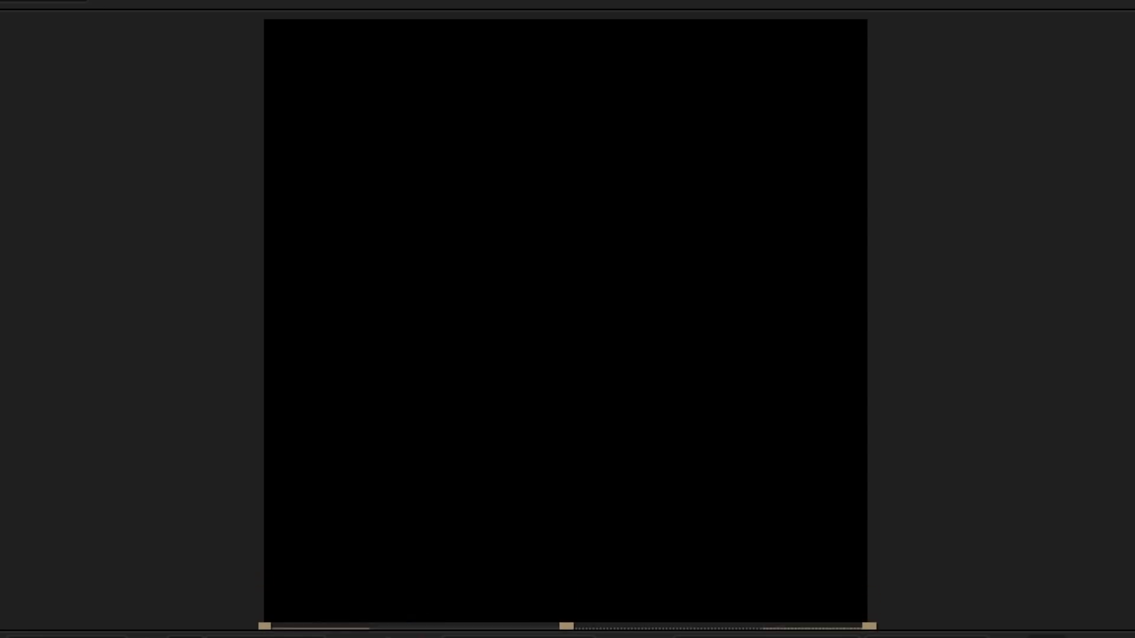
drag(1134, 427, 1134, 427)
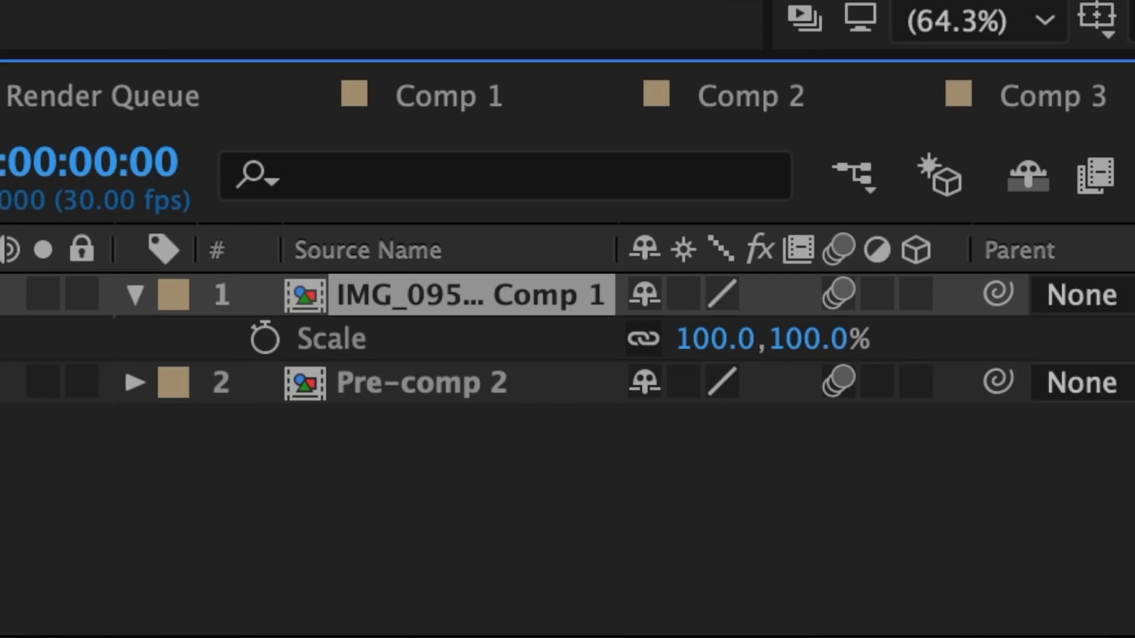
Scale the IMG_0959 2.JPG layer up slightly beyond the frame and place it beneath Pre-comp 2 in the layer stack
drag(715, 338, 739, 337)
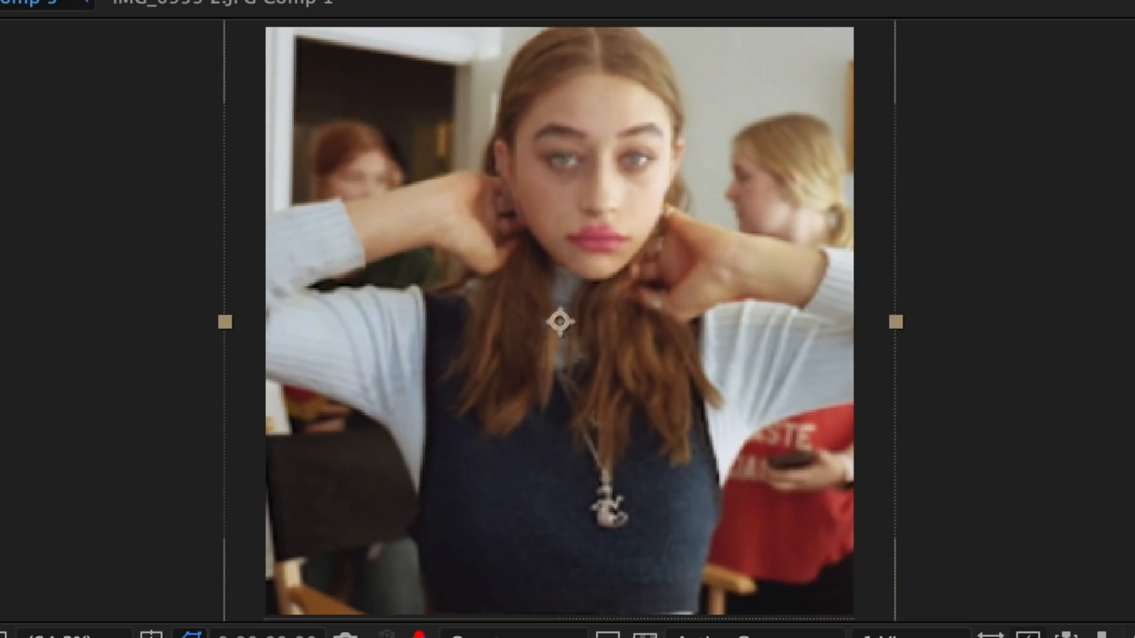
drag(670, 269, 670, 305)
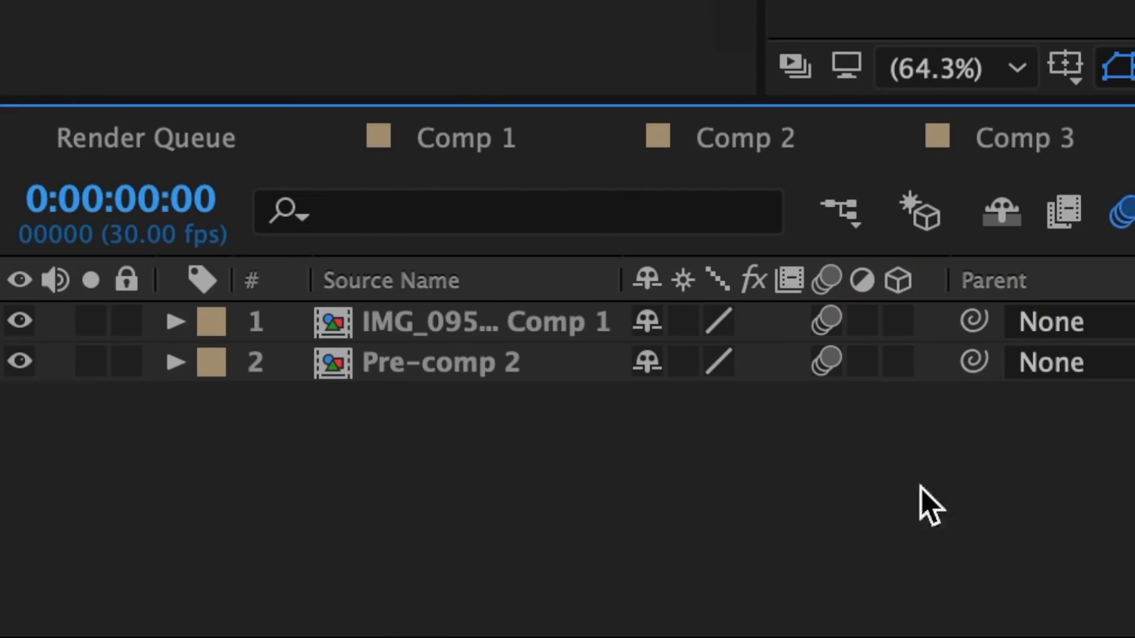
click(471, 322)
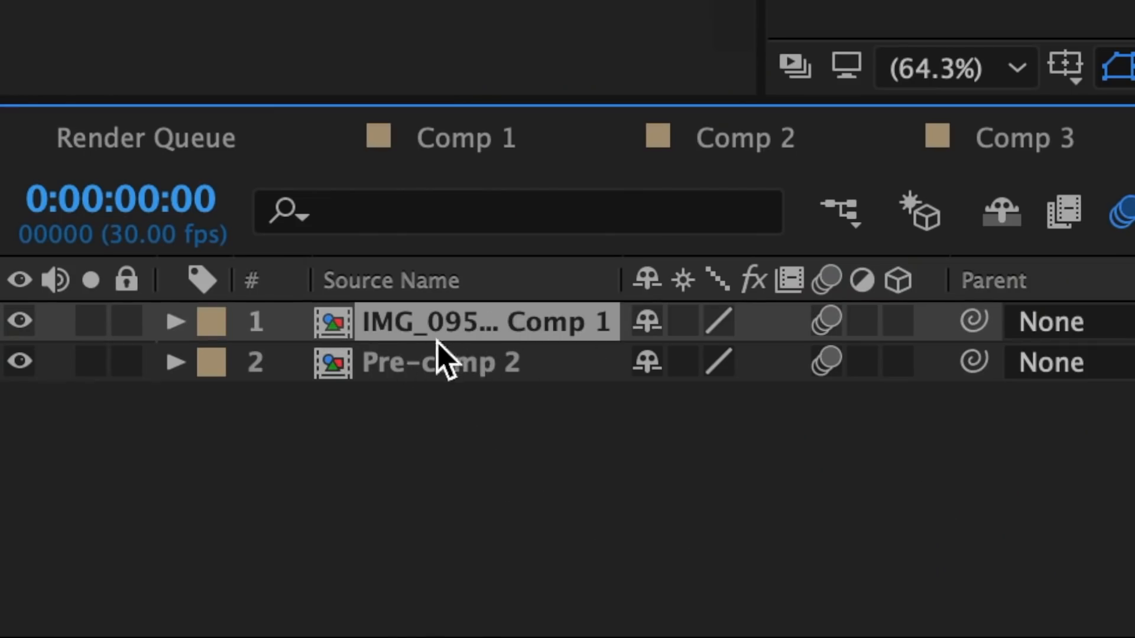
drag(446, 324, 455, 381)
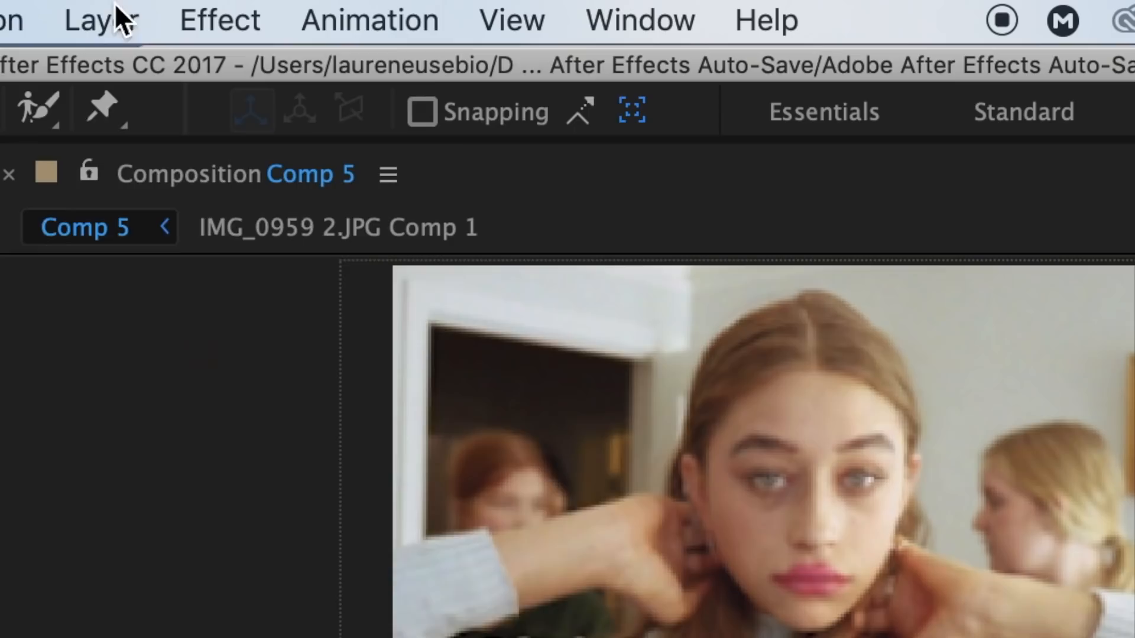
Add a null object to Comp 5 and parent both Pre-comp 2 and the IMG_0959 comp layer to it
click(117, 12)
mouse_move(121, 67)
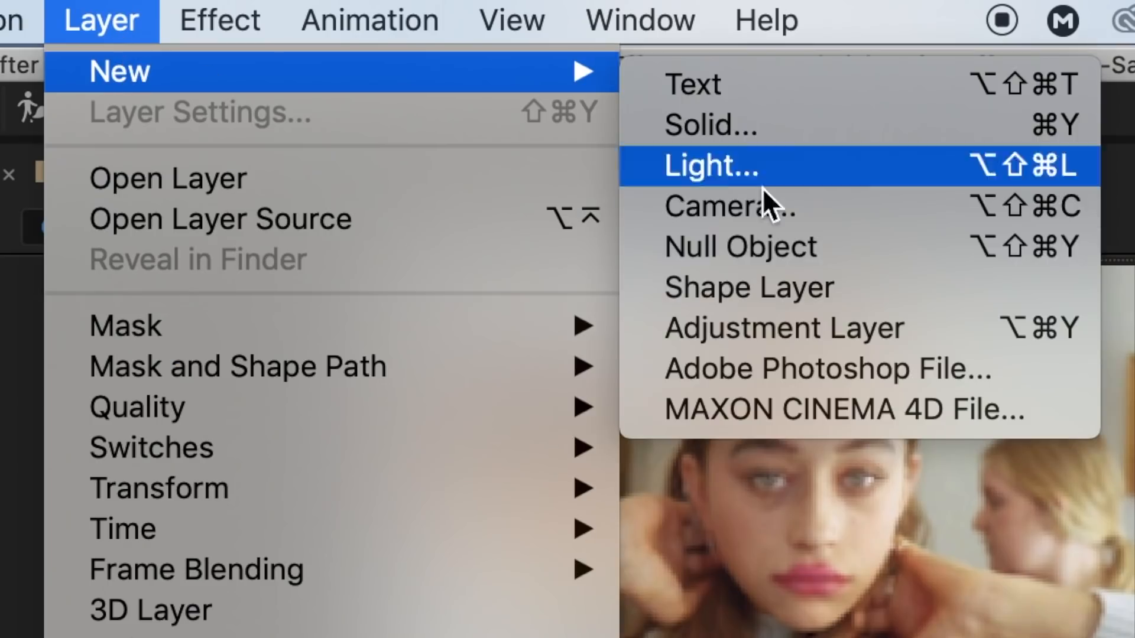
click(800, 240)
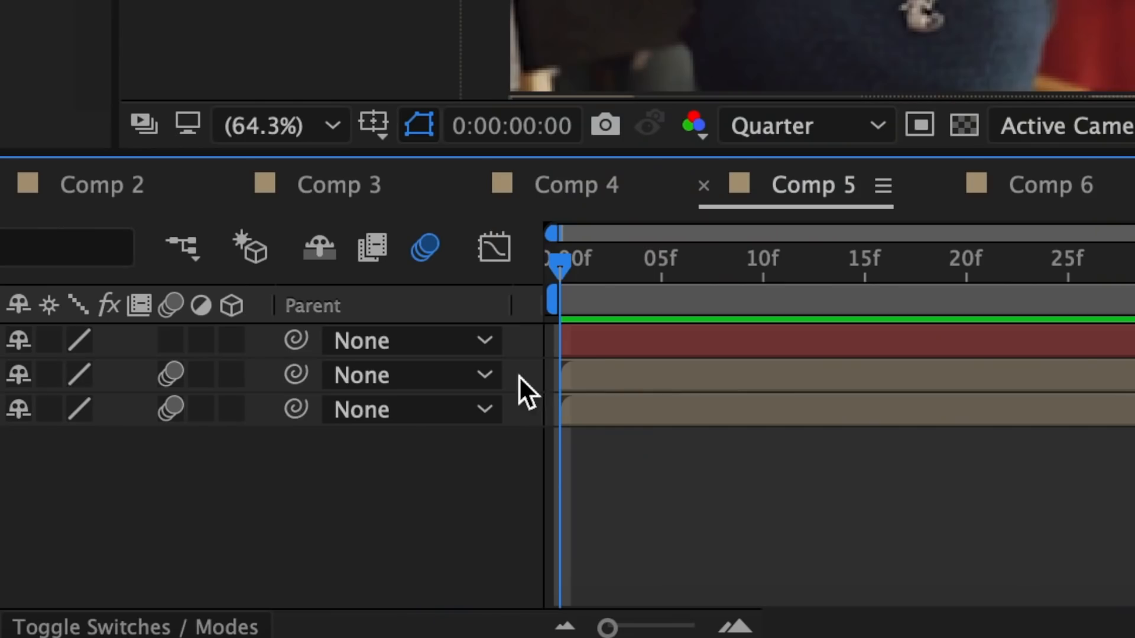
drag(514, 376, 647, 413)
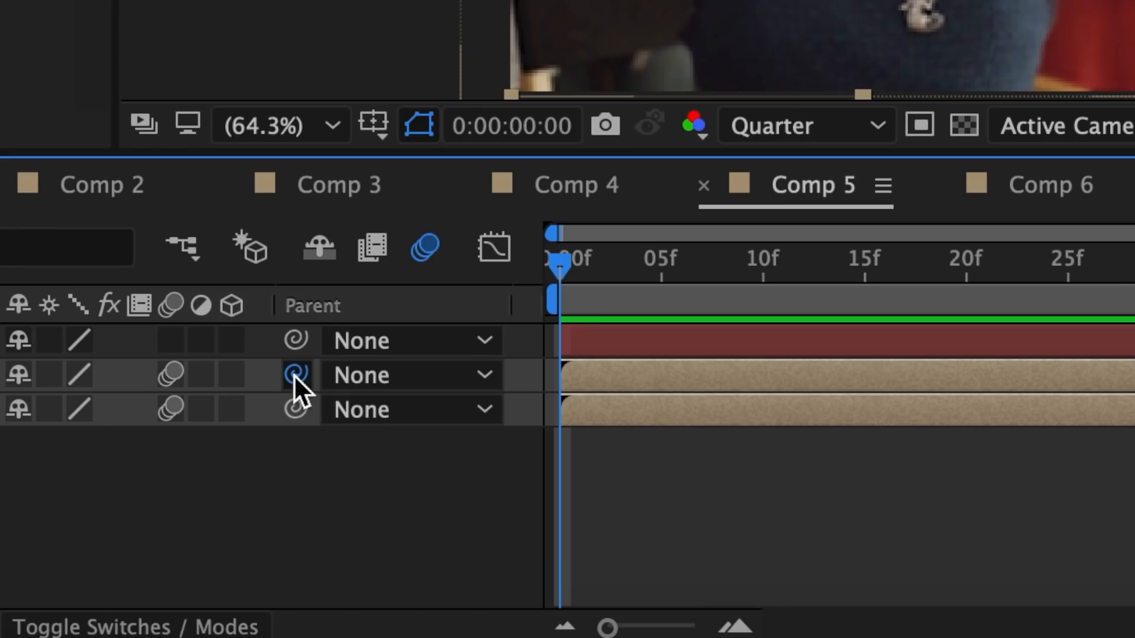
drag(293, 375, 632, 326)
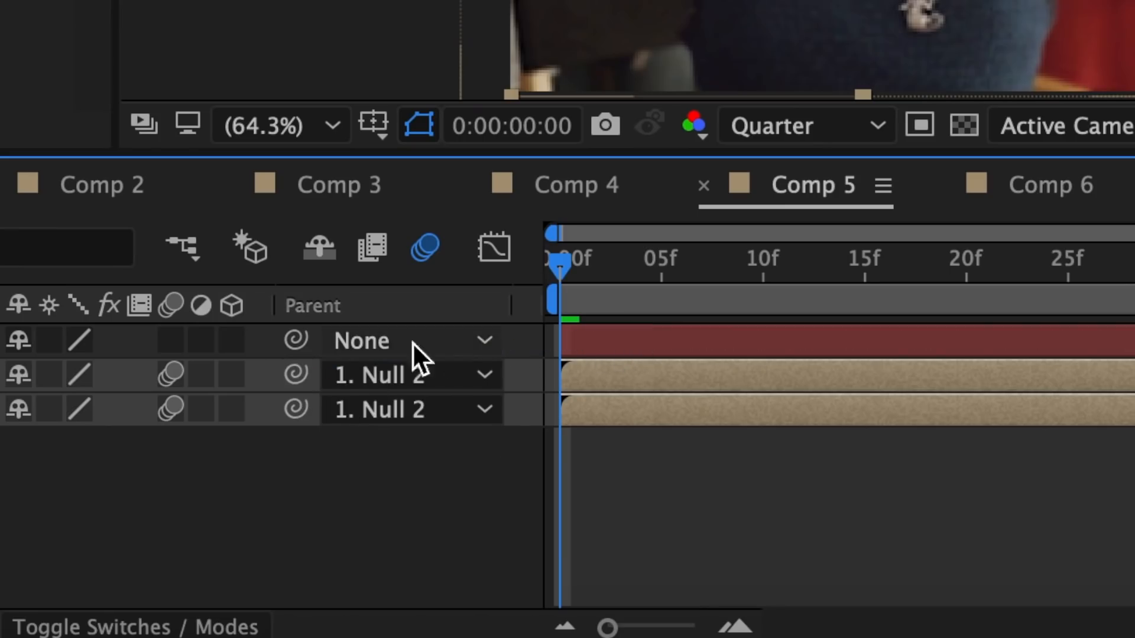
Keyframe the null's Position from 540, 540 at frame 0 to a much lower Y at frame 27, and add an in-between keyframe at frame 14
click(624, 337)
key(p)
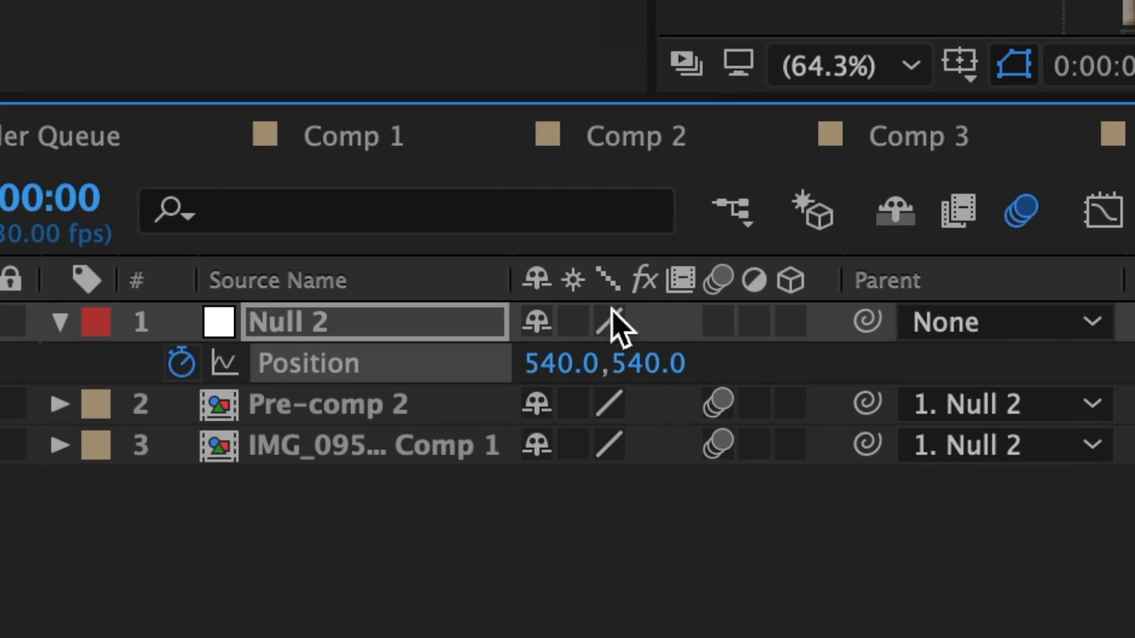
key(space)
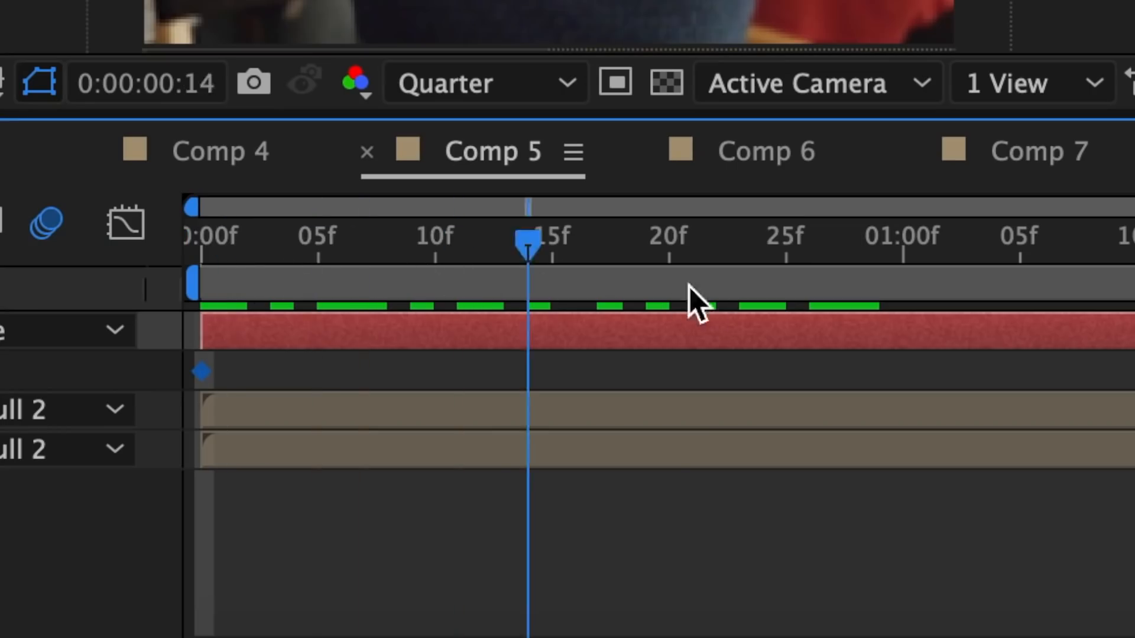
click(838, 291)
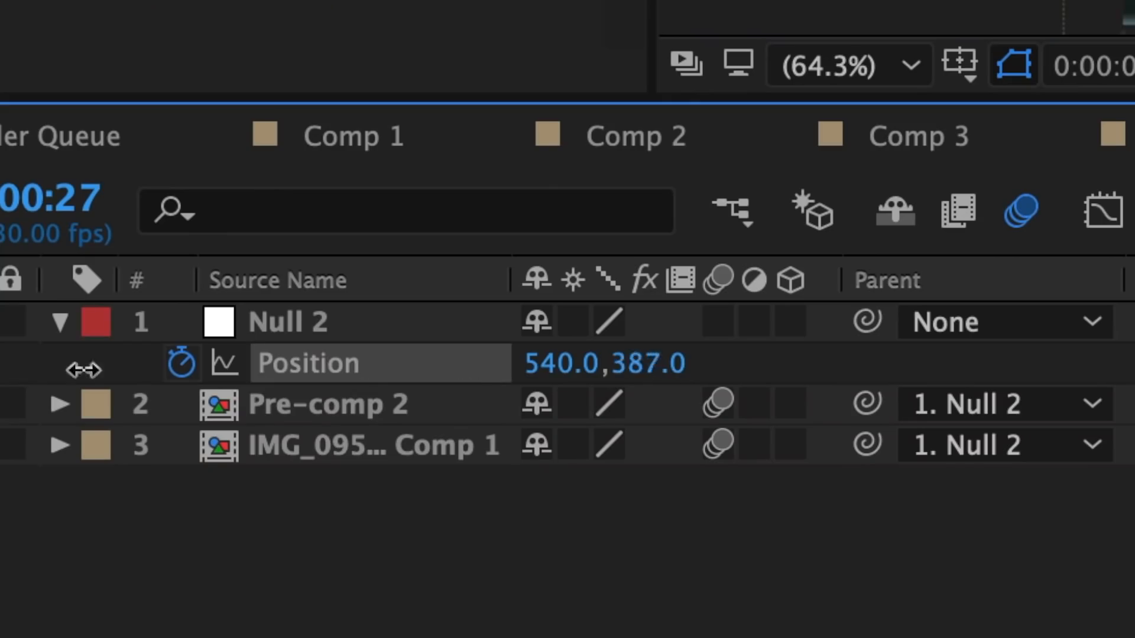
drag(650, 363, 727, 363)
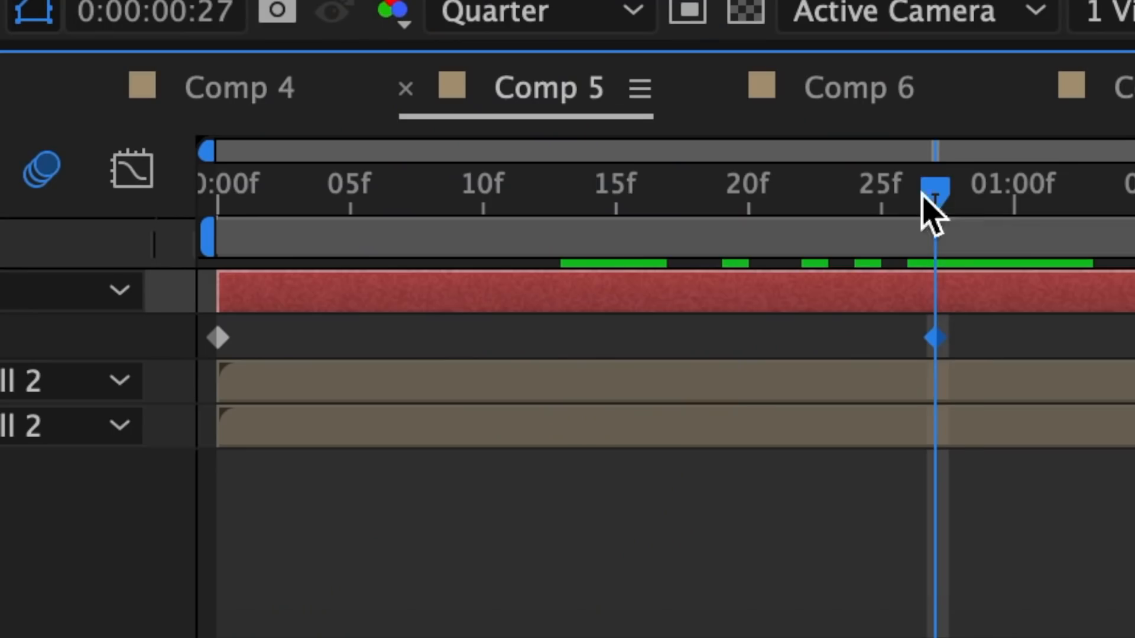
drag(923, 194, 605, 246)
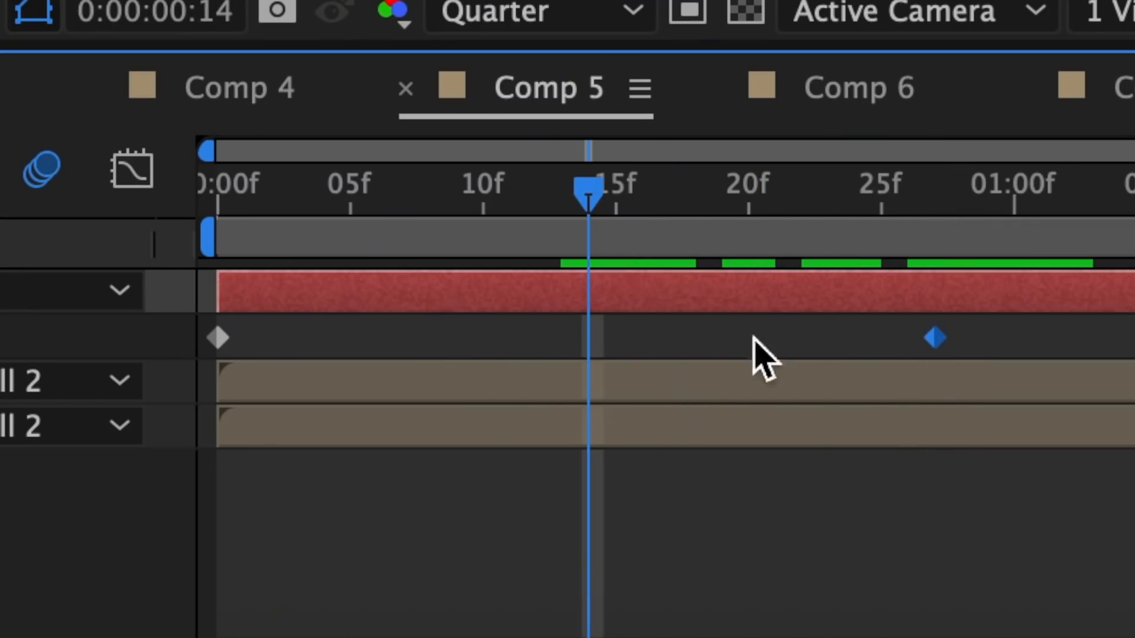
click(52, 377)
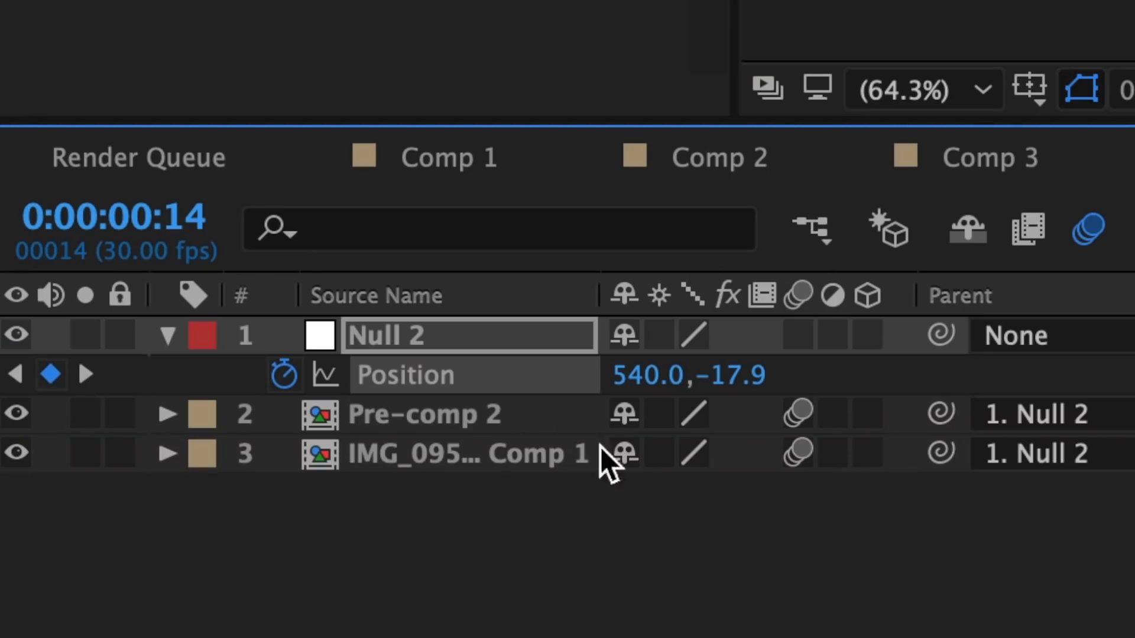
Apply Easy Ease to all three Position keyframes of the null
drag(893, 324, 89, 334)
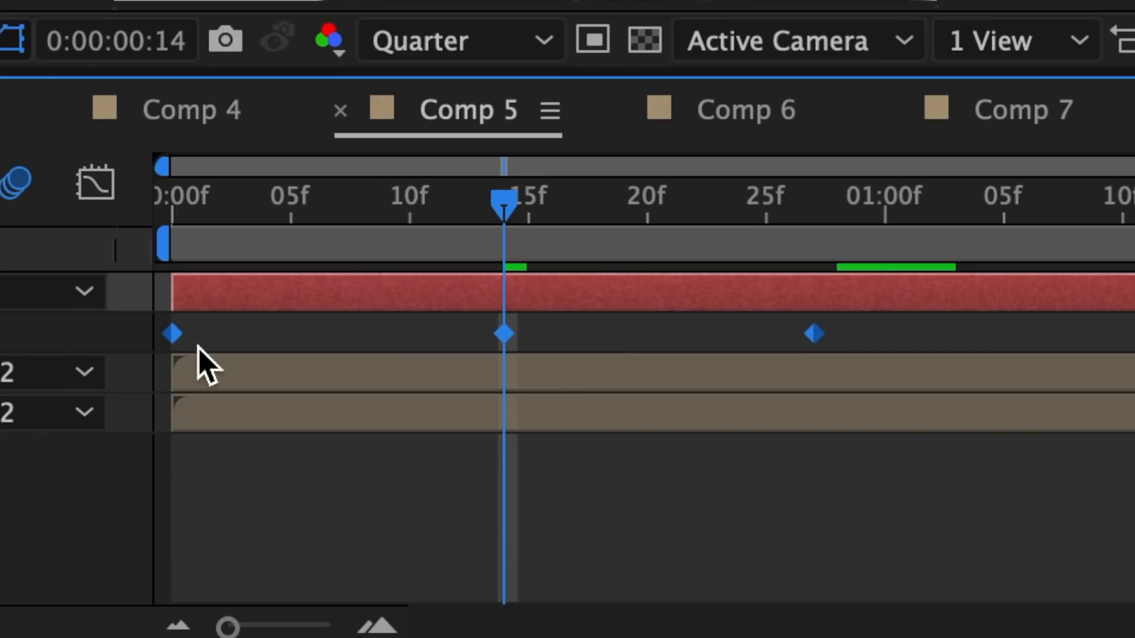
right_click(173, 334)
mouse_move(278, 597)
click(755, 349)
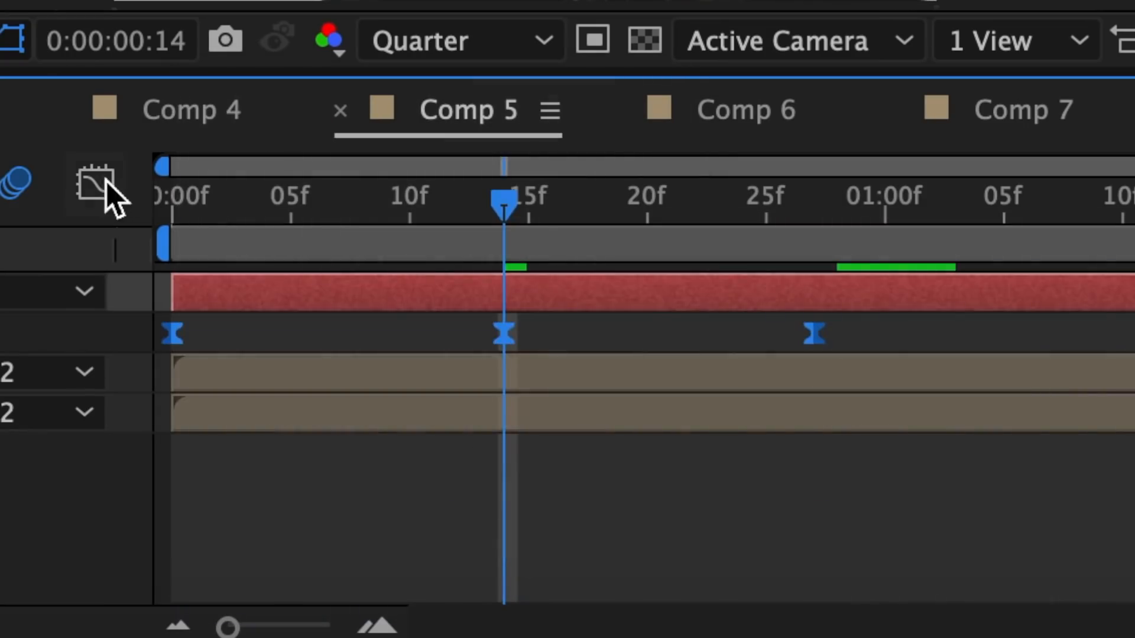
Reshape the null's Position speed graph so both moves peak sharply around the frame 14 keyframe and ease gently at the outer keyframes
click(106, 182)
key(Home)
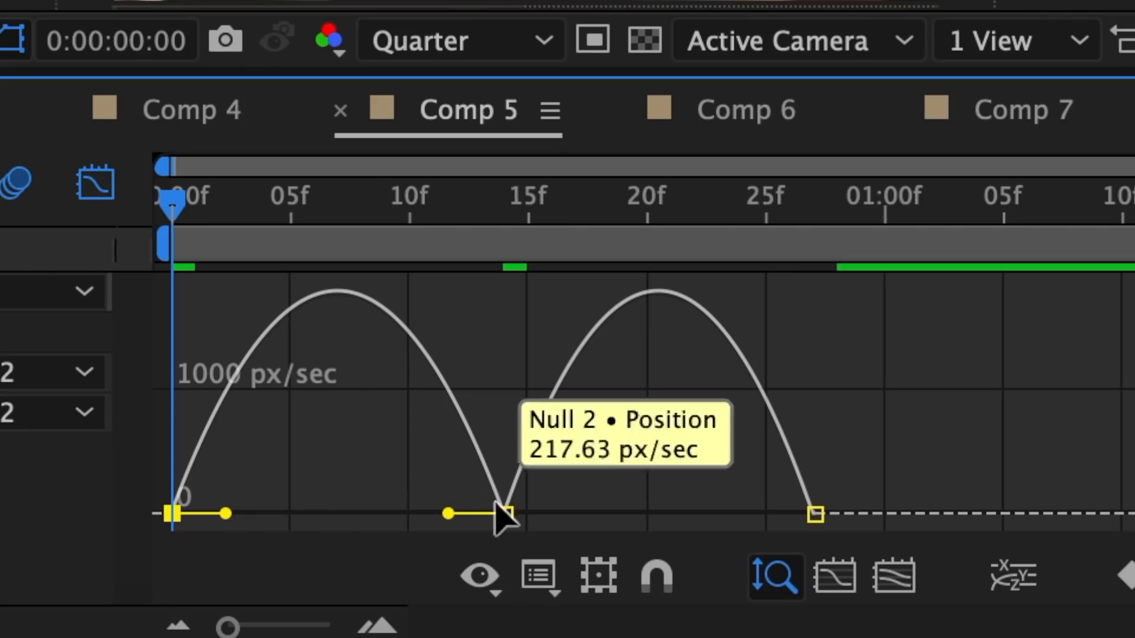
drag(448, 514, 506, 515)
drag(226, 513, 306, 520)
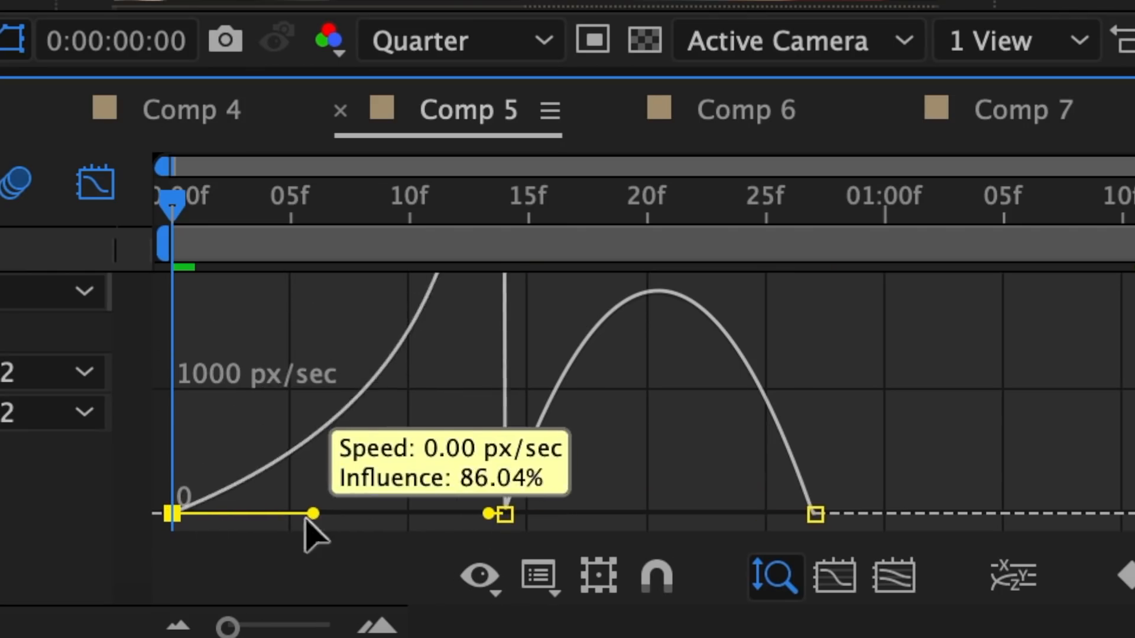
drag(552, 520, 514, 524)
drag(759, 514, 683, 514)
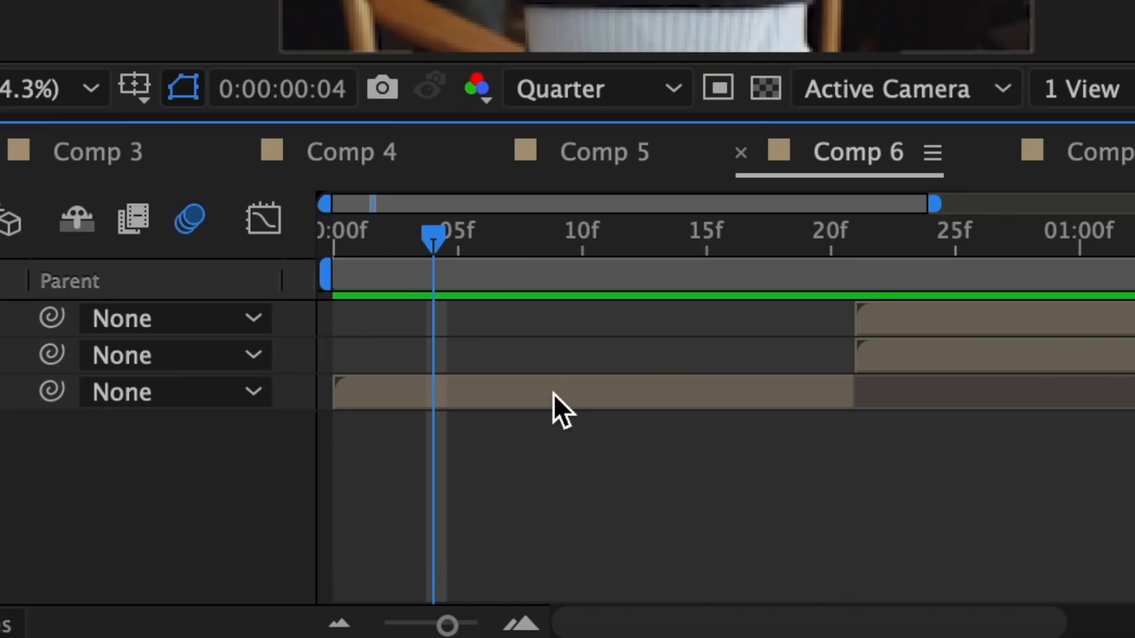
Duplicate the IMG_0959 2.JPG Comp 1 layer in Comp 6 and apply S_BlurMoCurves to the upper copy
click(574, 534)
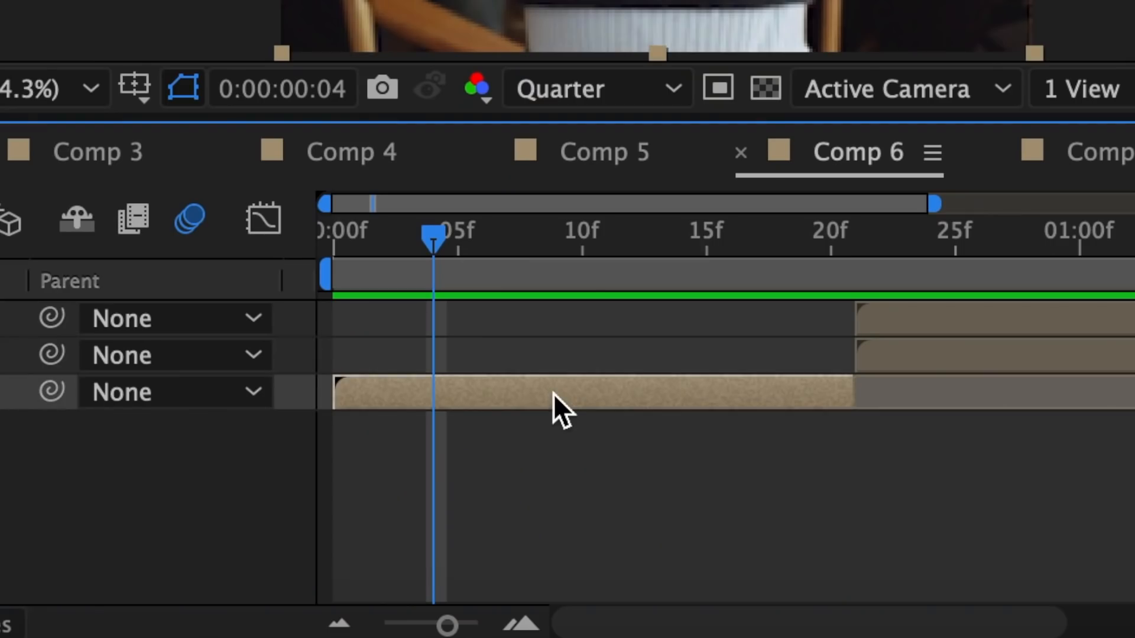
key(ctrl+d)
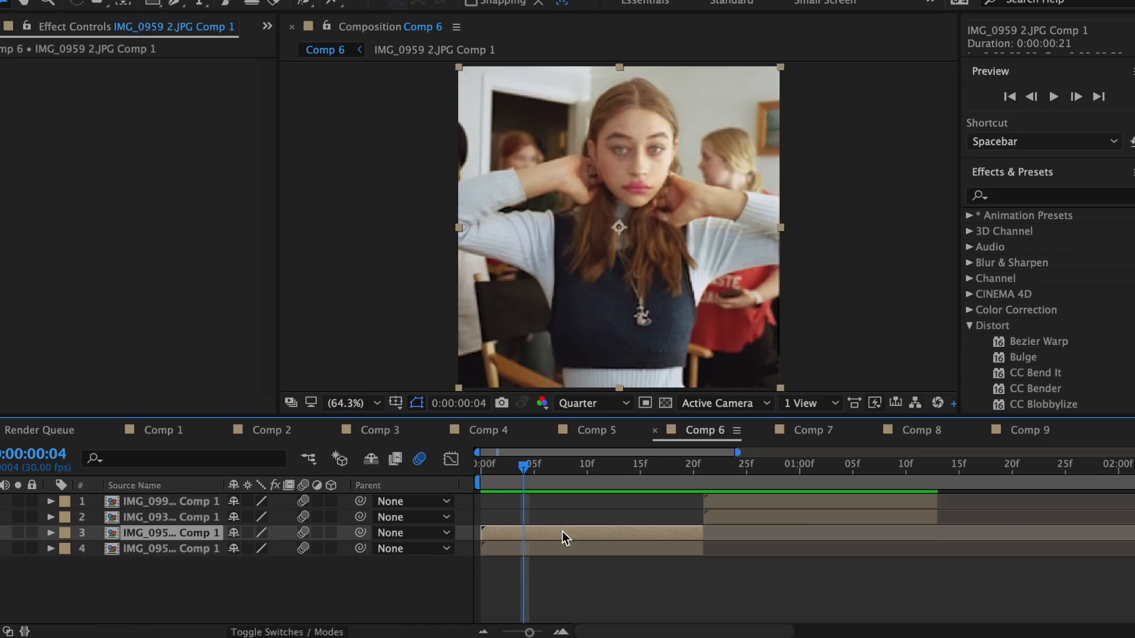
click(1023, 195)
text(blurm)
double_click(1040, 231)
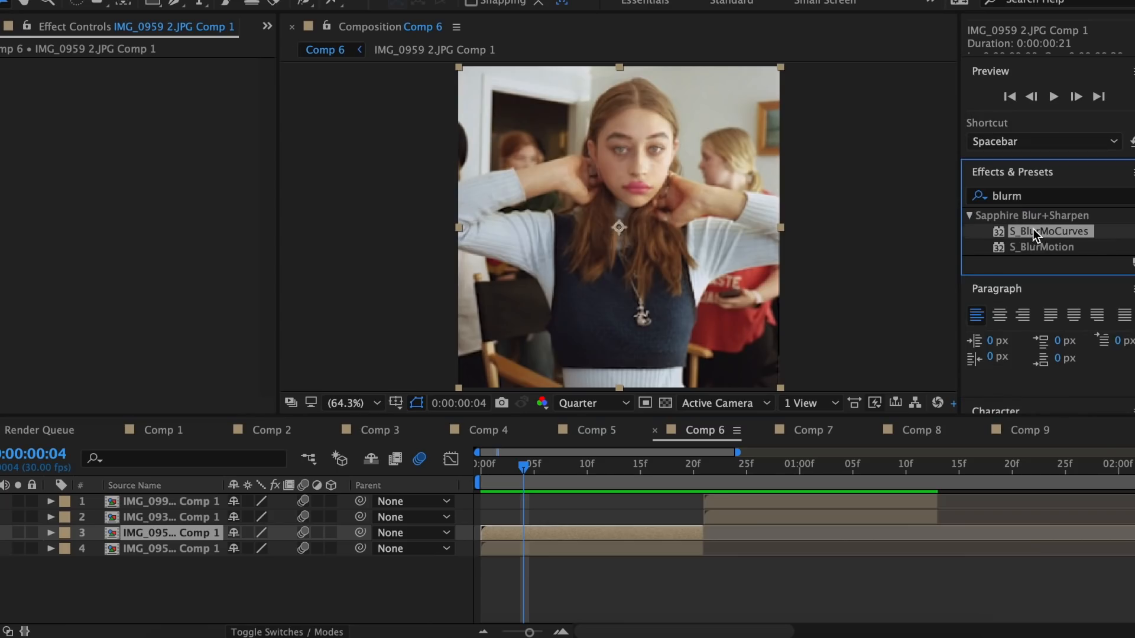
Keyframe the S_BlurMoCurves Rotate value from 0 at frame 4 to 50 at frame 20
drag(704, 482, 694, 480)
click(154, 160)
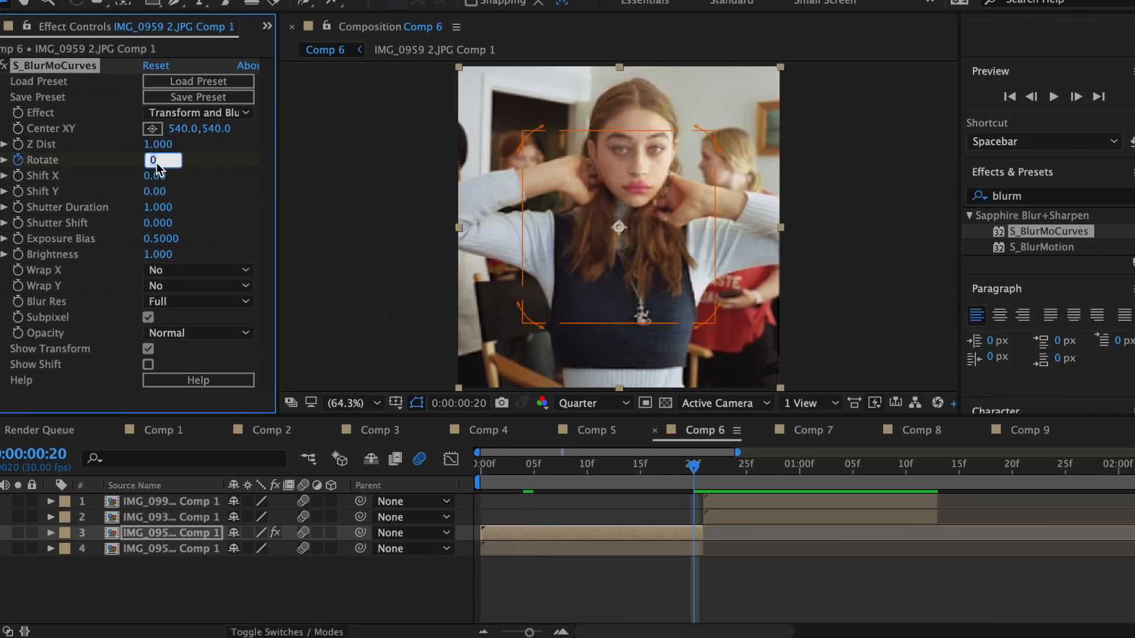
text(50)
key(Return)
Apply Easy Ease to the Rotate keyframes and shape their graph into a slow start with a steep rise into frame 20
key(u)
click(536, 562)
right_click(536, 563)
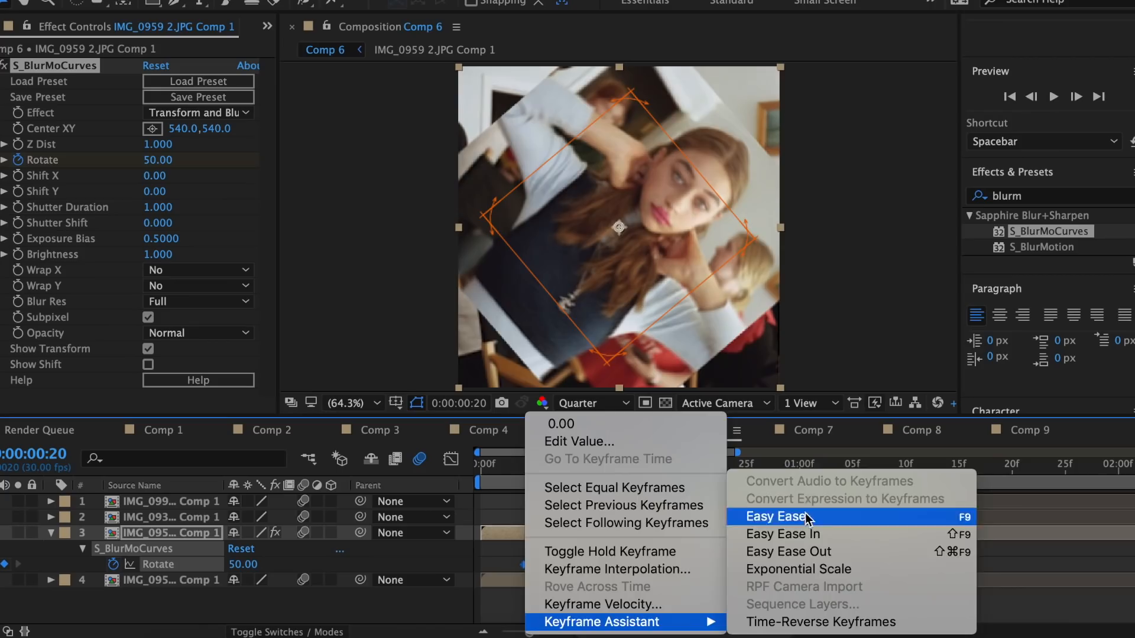
click(771, 515)
key(shift+F3)
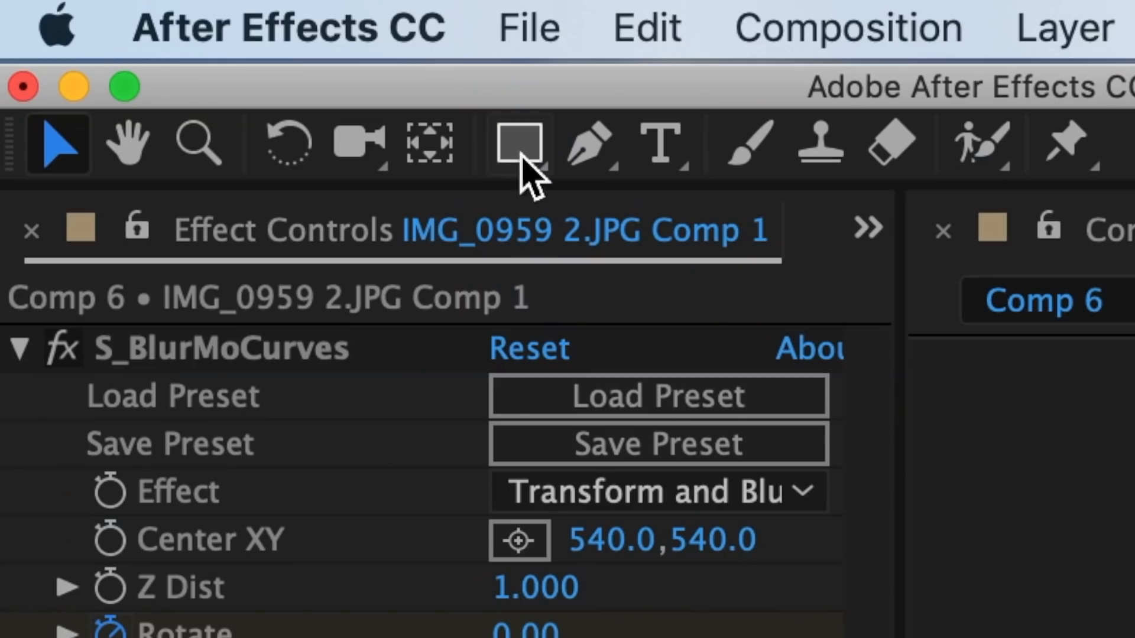
Draw a rectangular mask about 512 by 464 px over the middle of the upper IMG_0959 2.JPG Comp 1 layer and reset its shape to Ellipse
click(152, 0)
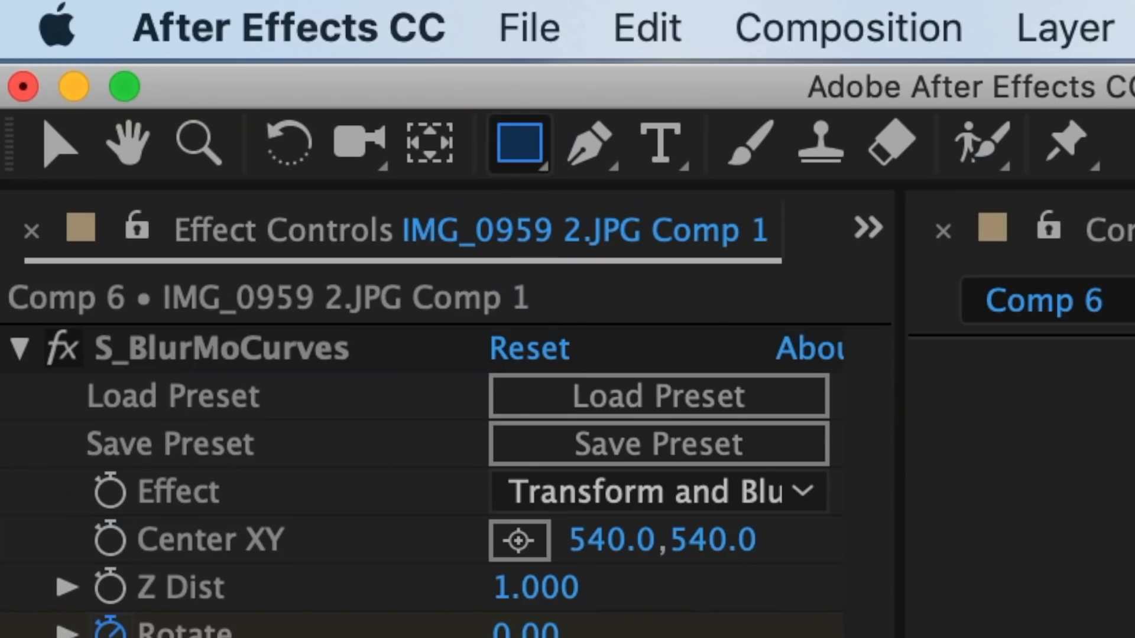
drag(433, 197, 730, 468)
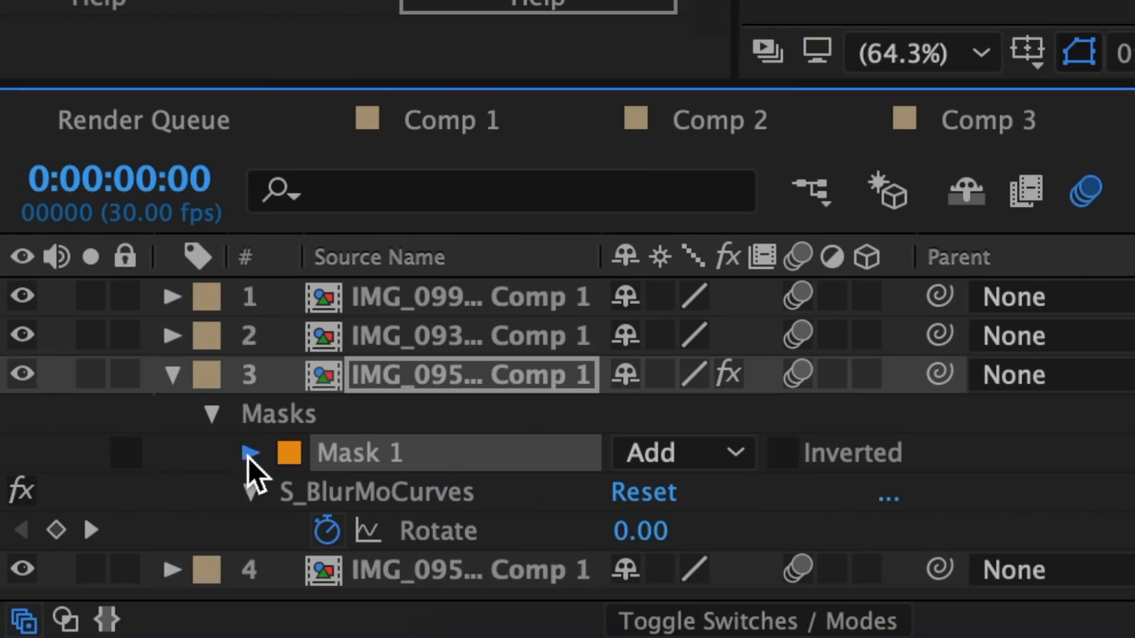
click(249, 453)
scroll(246, 469, down, 2)
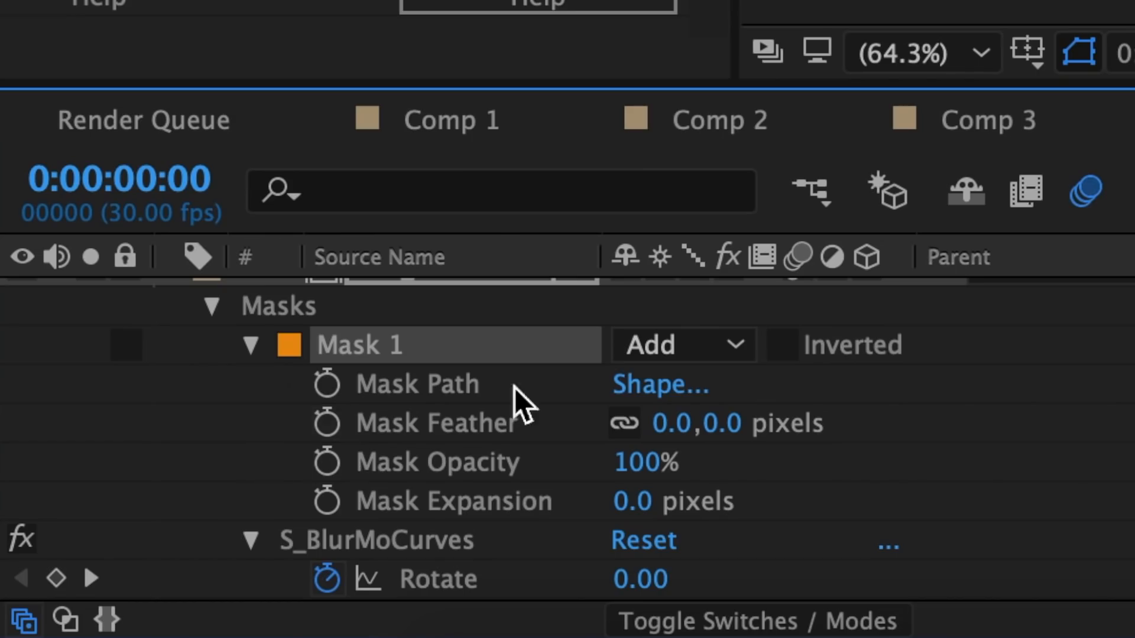
click(662, 387)
click(666, 476)
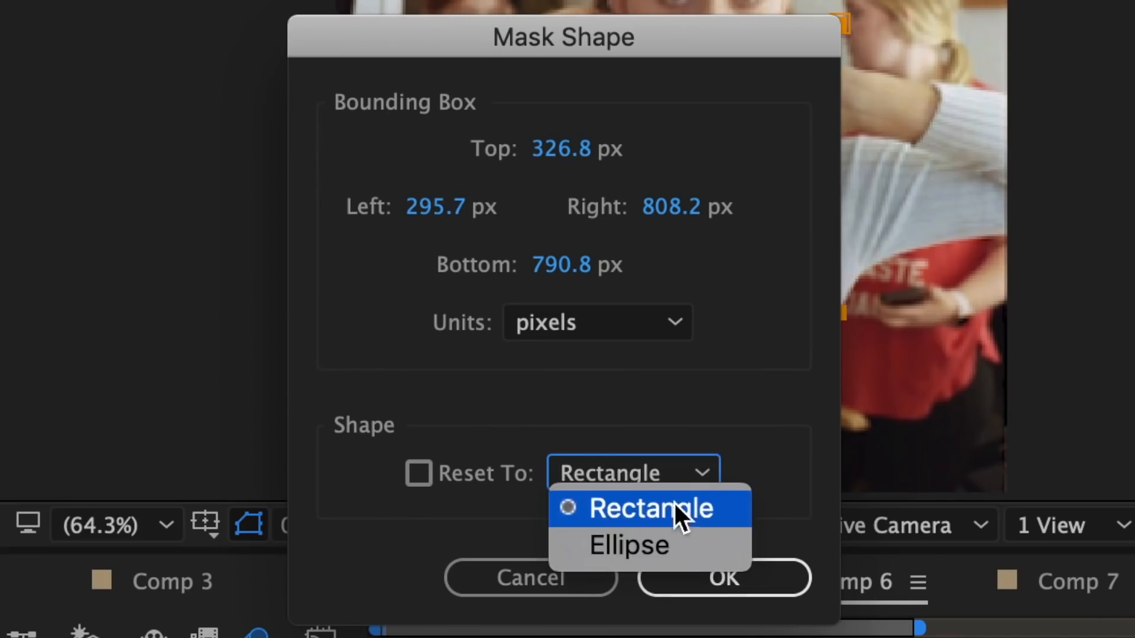
click(673, 544)
click(715, 586)
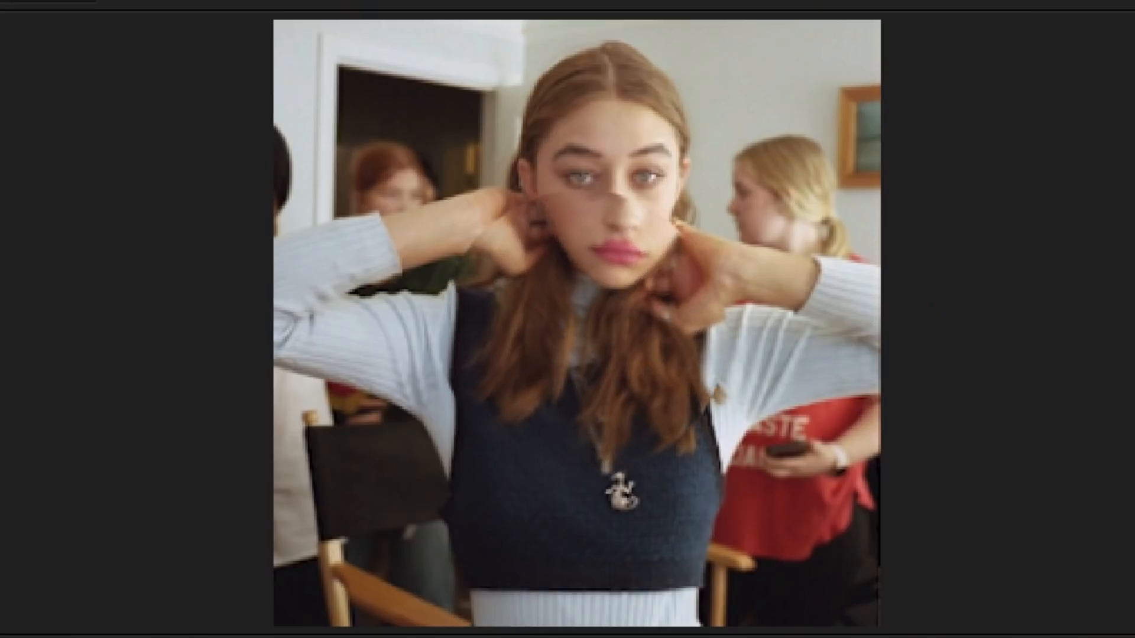
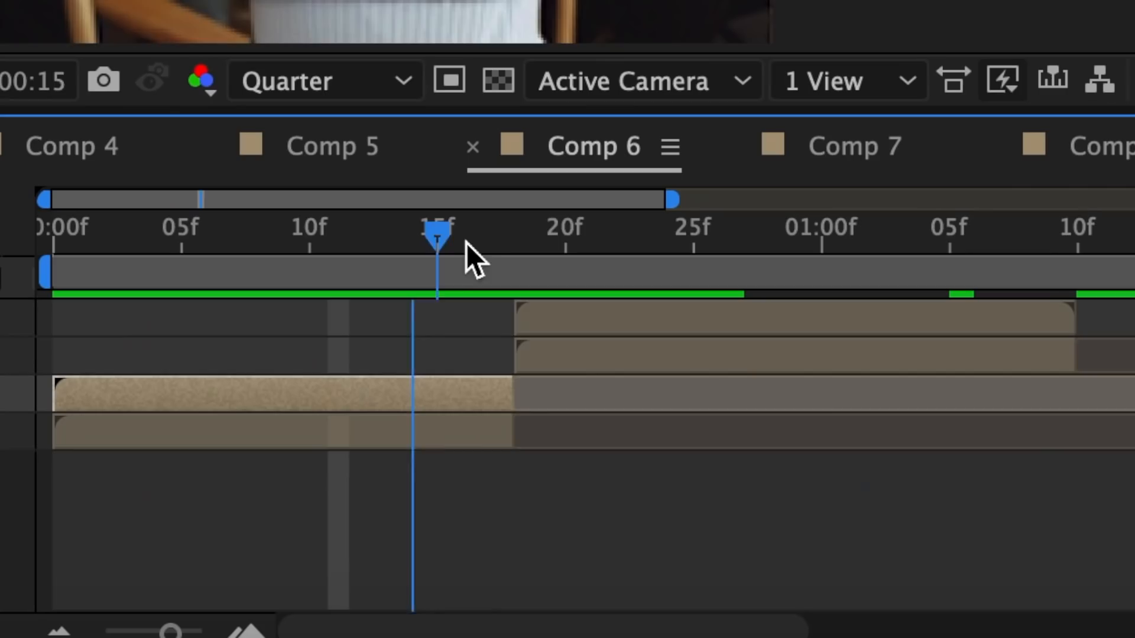
Add a circular mask over the middle of the top IMG_099… Comp 3 layer at frame 20 and duplicate the masked layer
drag(467, 242, 564, 245)
click(562, 323)
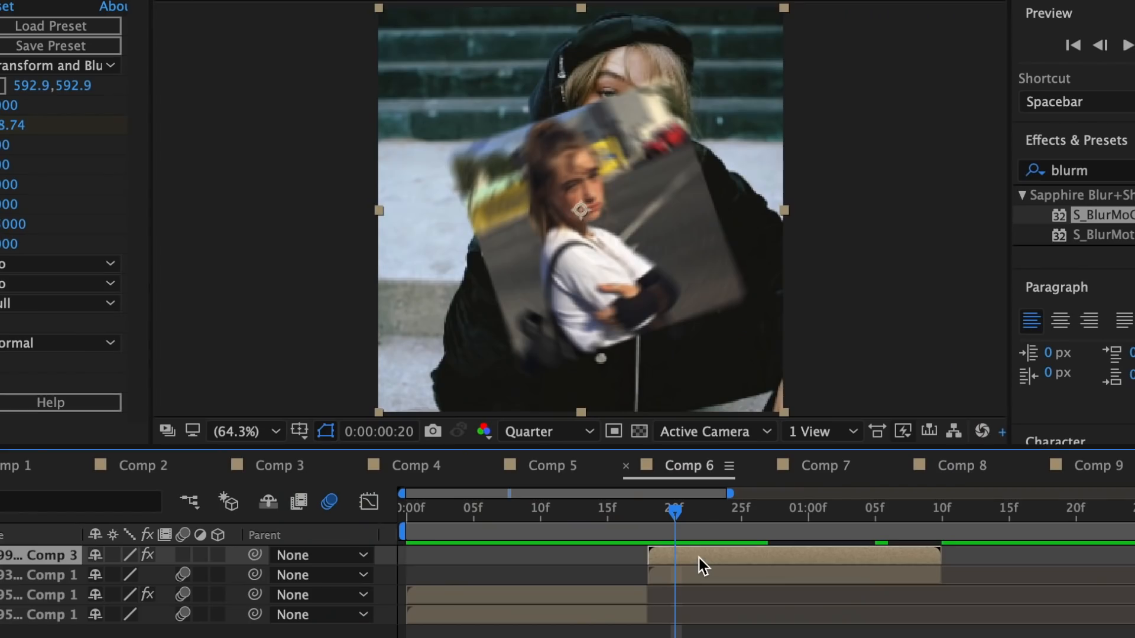
click(698, 558)
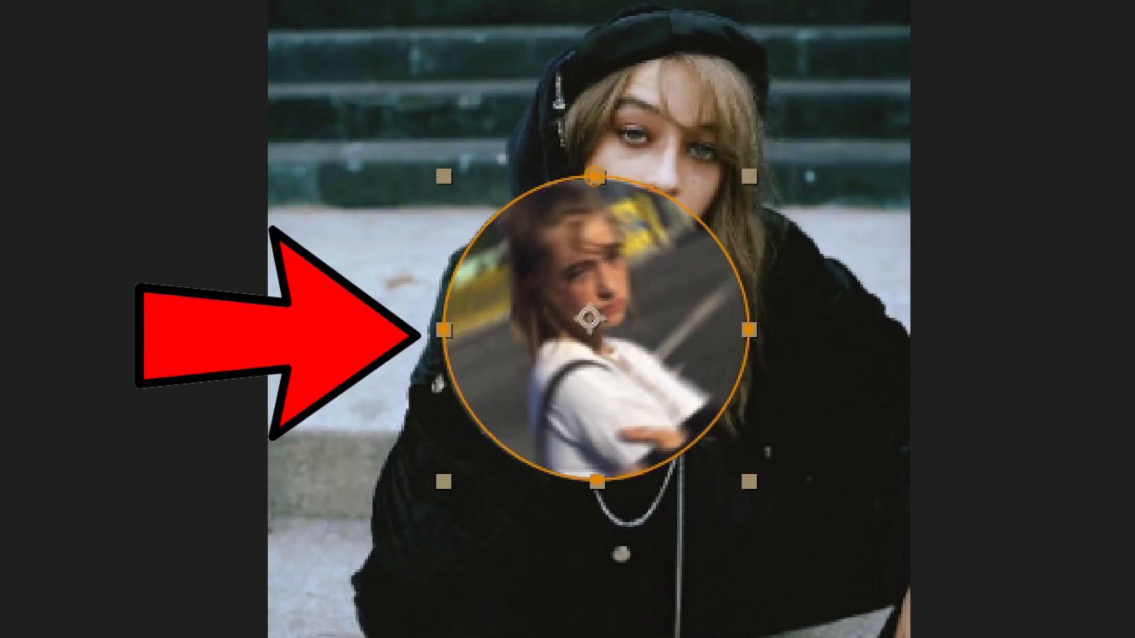
key(super+d)
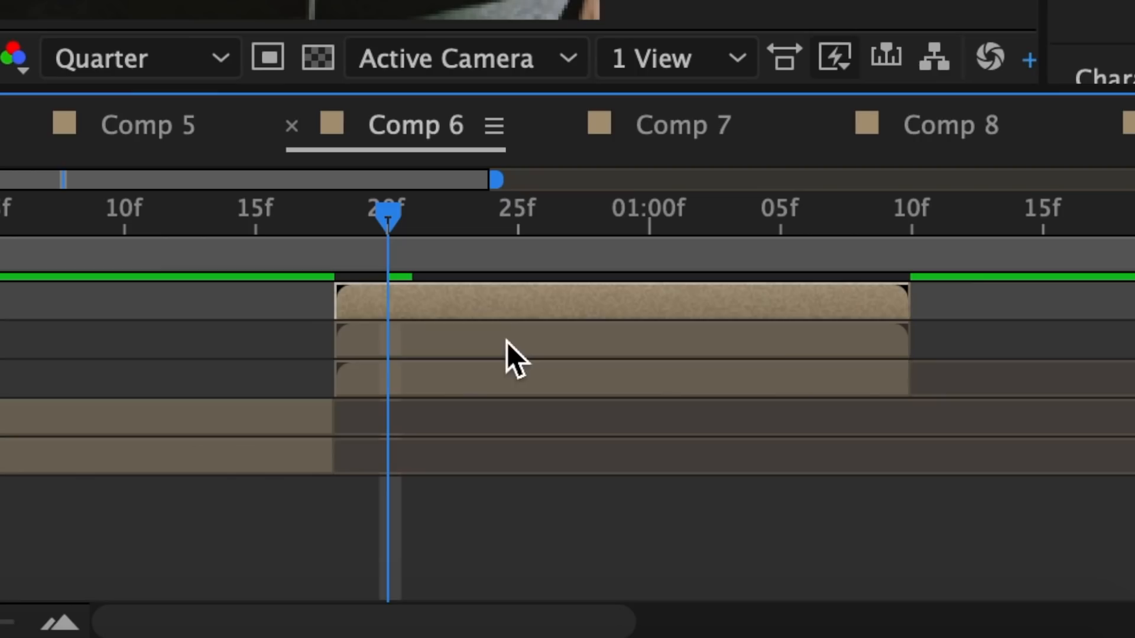
Apply Tint to the lower IMG_099… Comp 3 copy with Map Black To set to white, and scale the copy to 107%
click(446, 336)
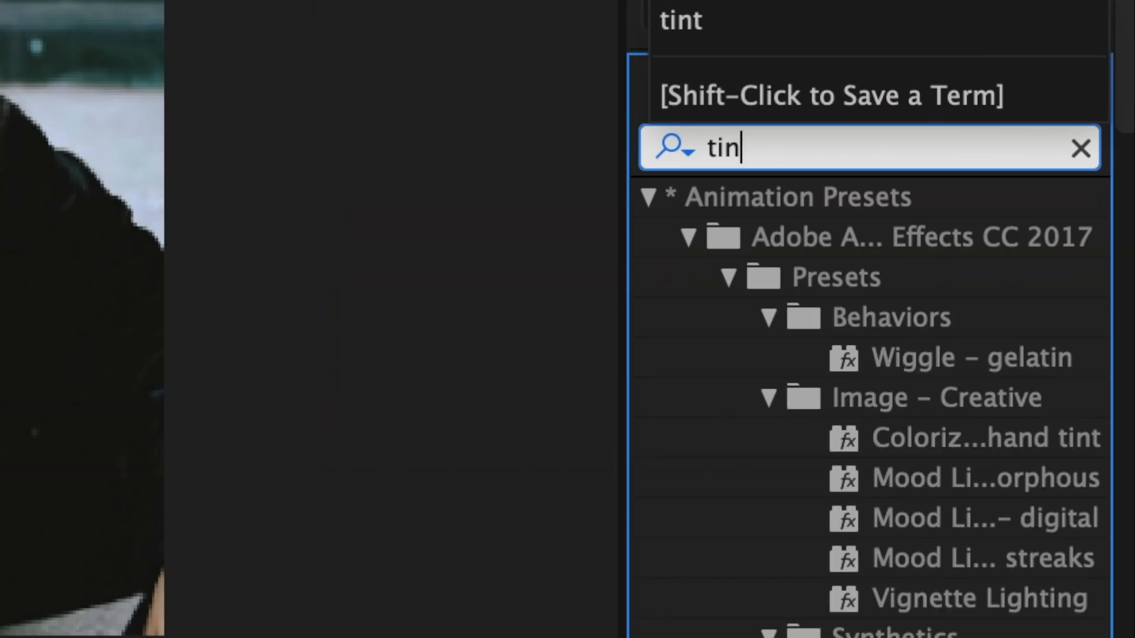
text(tint)
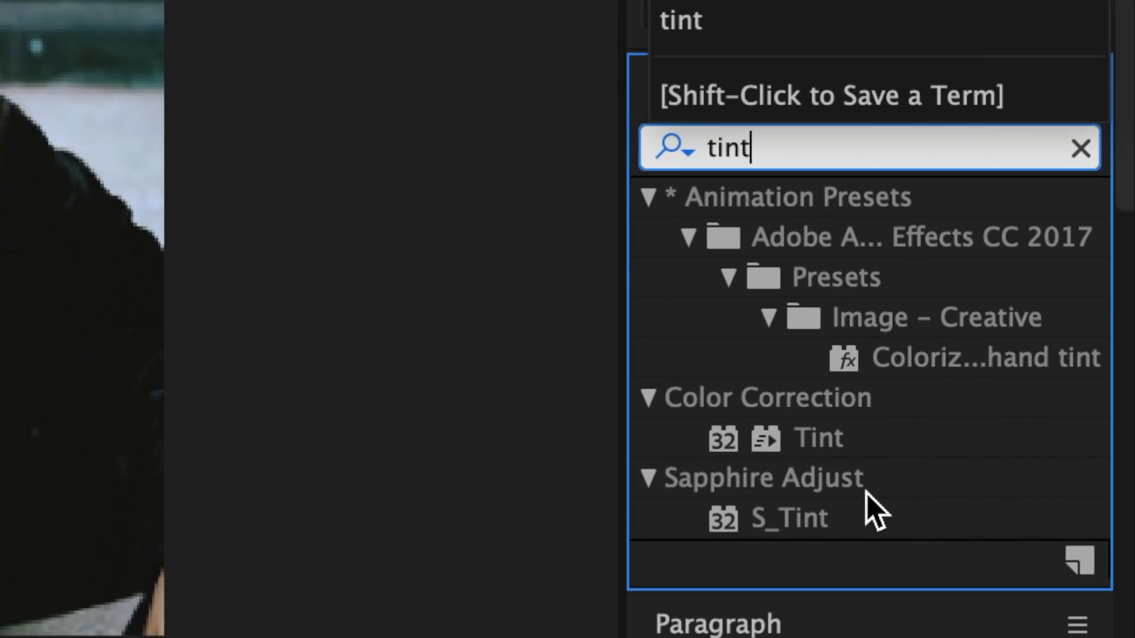
drag(822, 436, 733, 517)
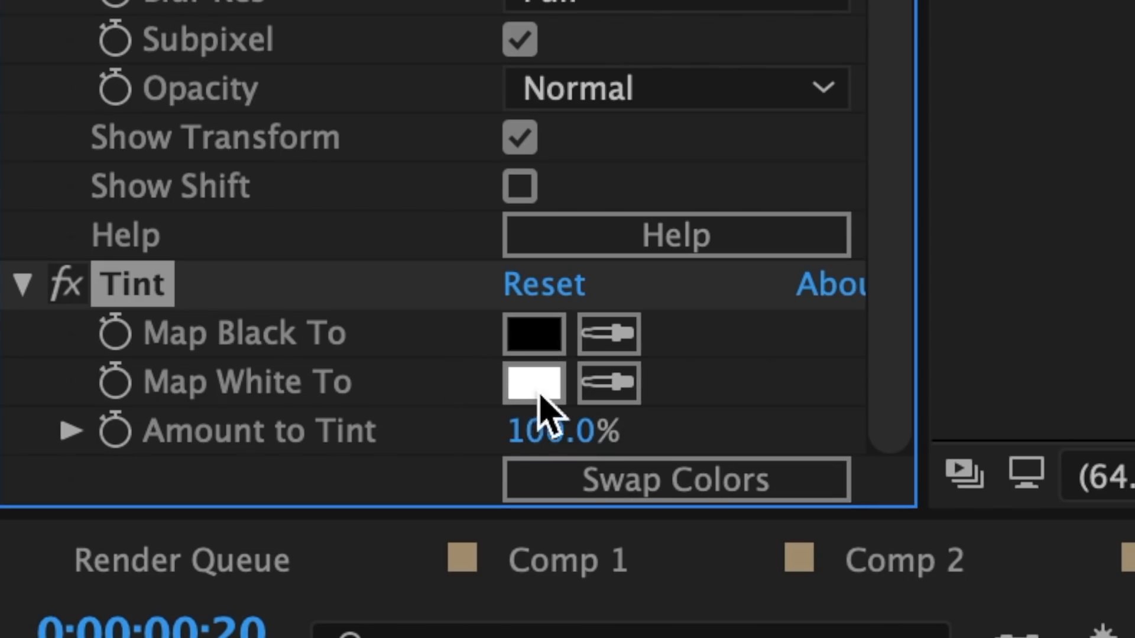
click(534, 334)
drag(354, 331, 38, 38)
click(1007, 127)
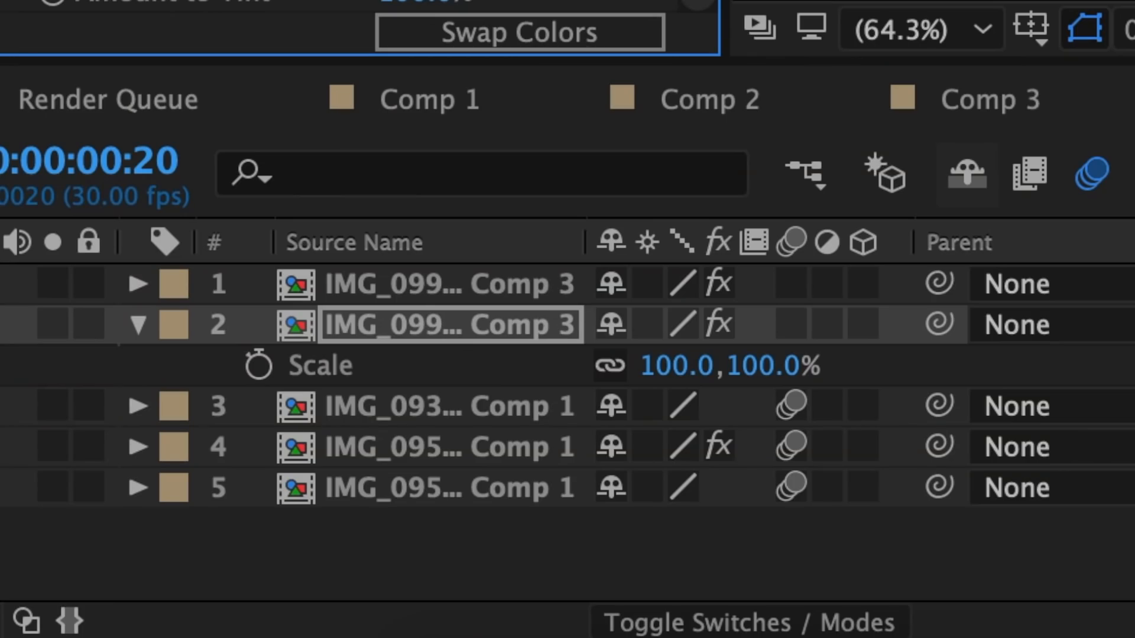
drag(674, 365, 684, 365)
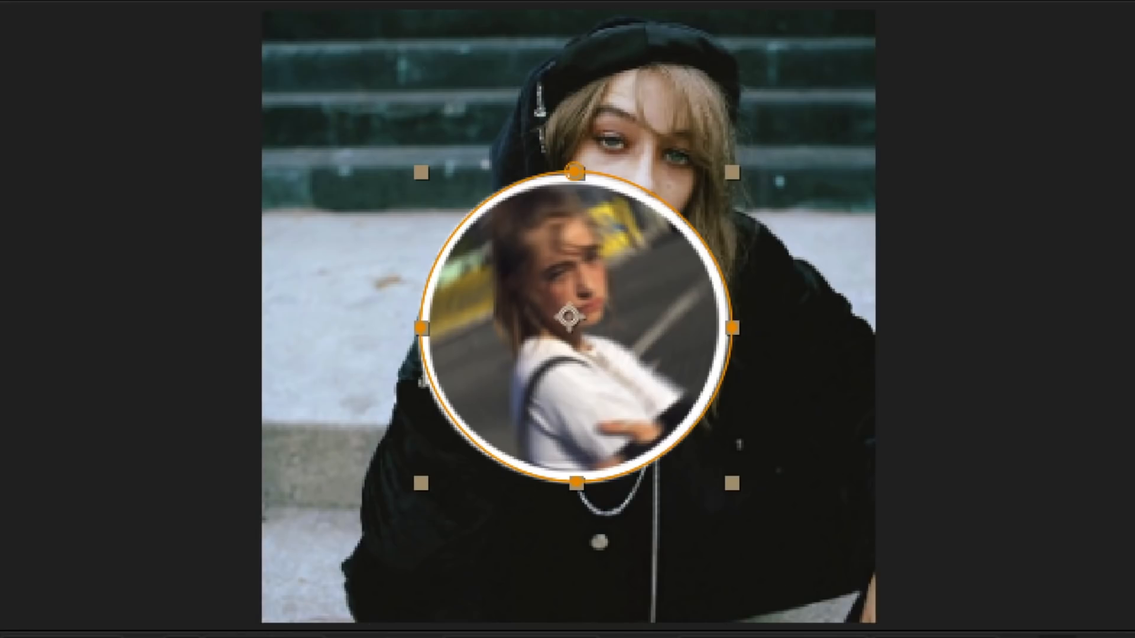
click(709, 553)
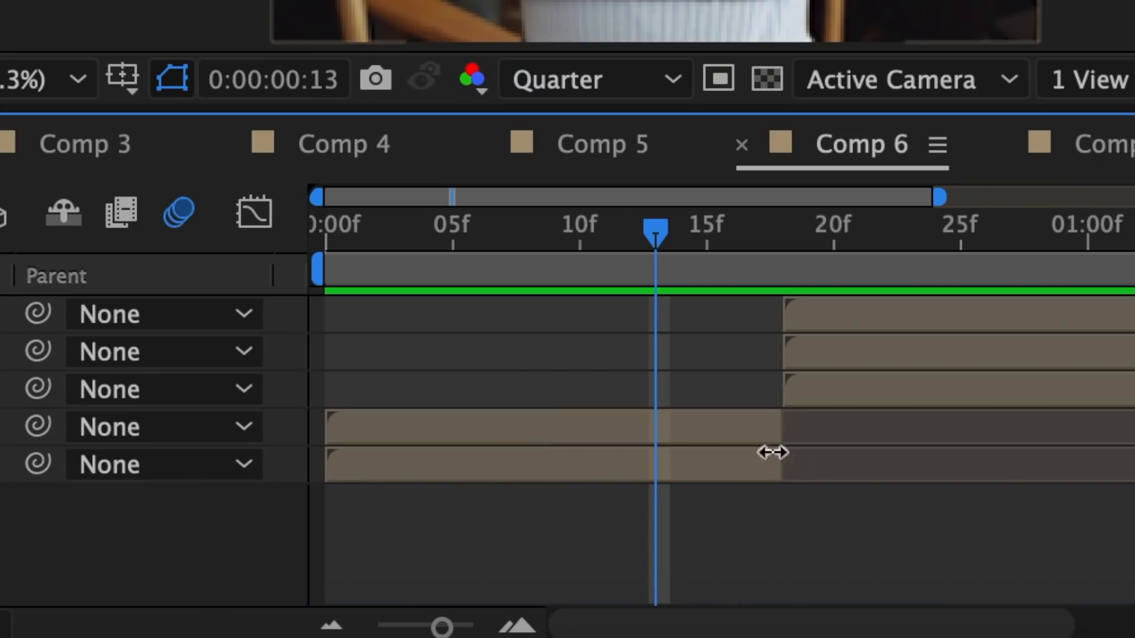
Unlink the bottom IMG_095… Comp 1 layer's scale and keyframe its horizontal value from 100% at frame 3 to 150% at frame 17
click(743, 435)
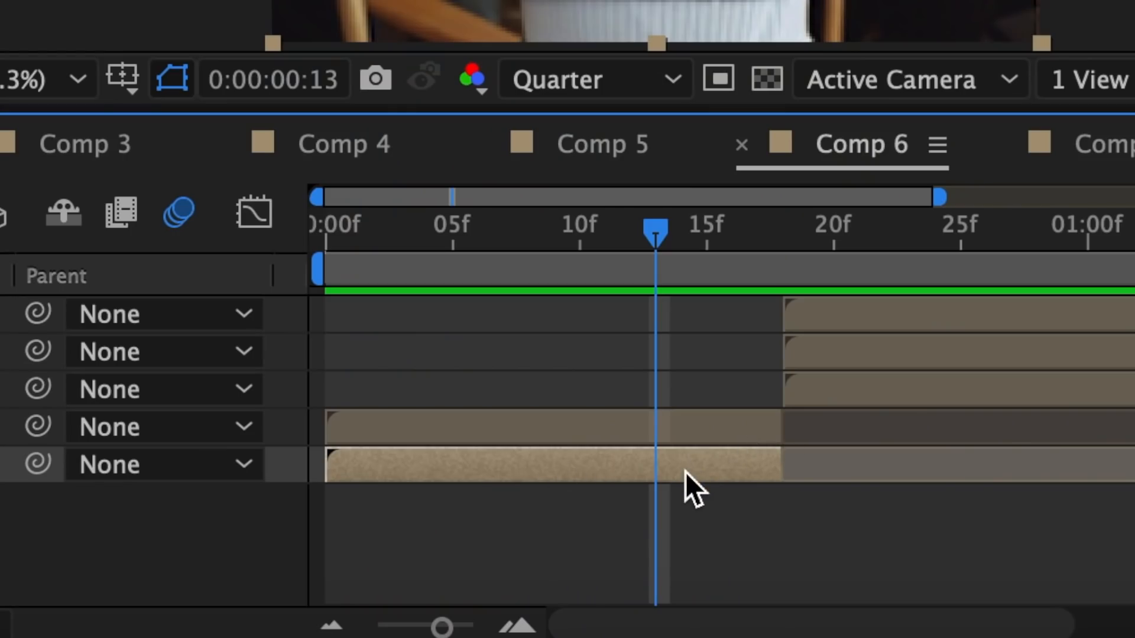
key(shift+Page_Up)
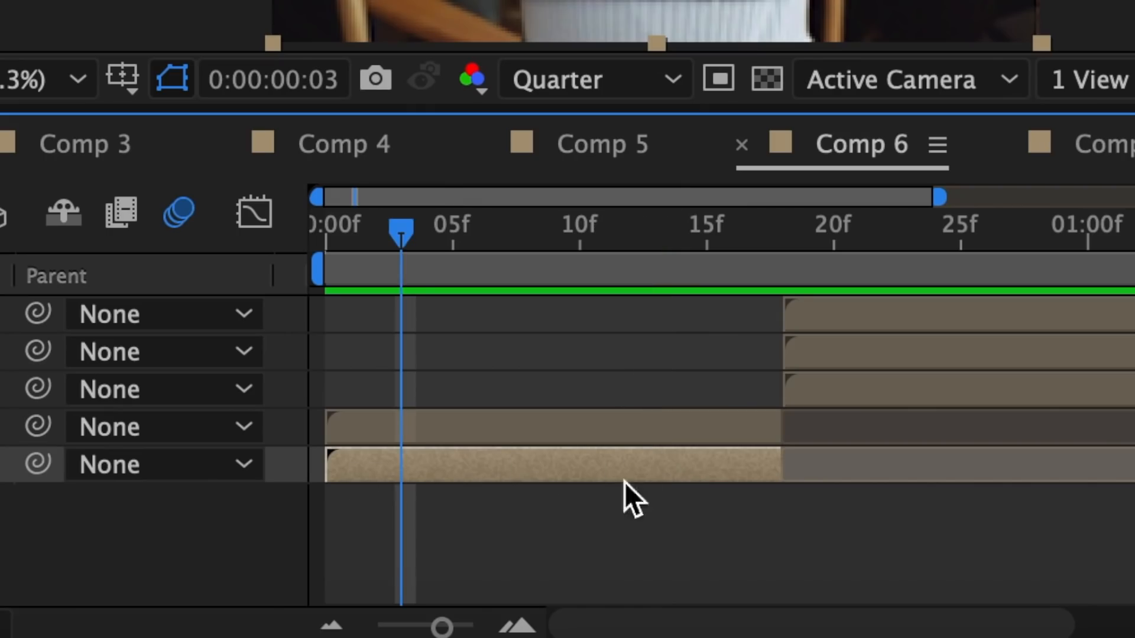
key(s)
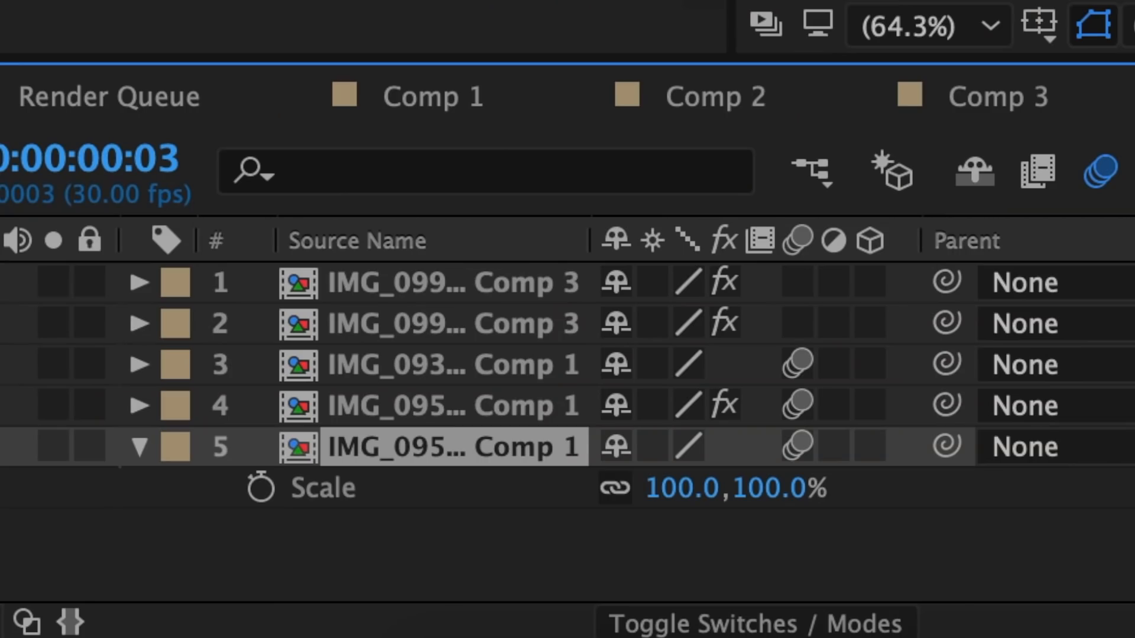
click(615, 488)
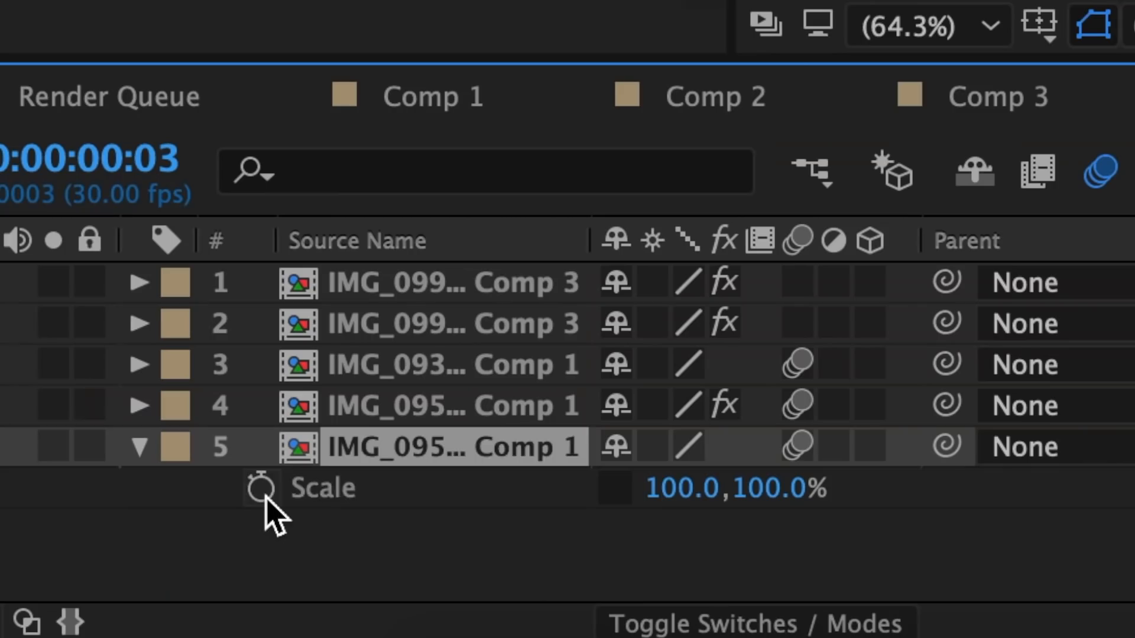
click(262, 489)
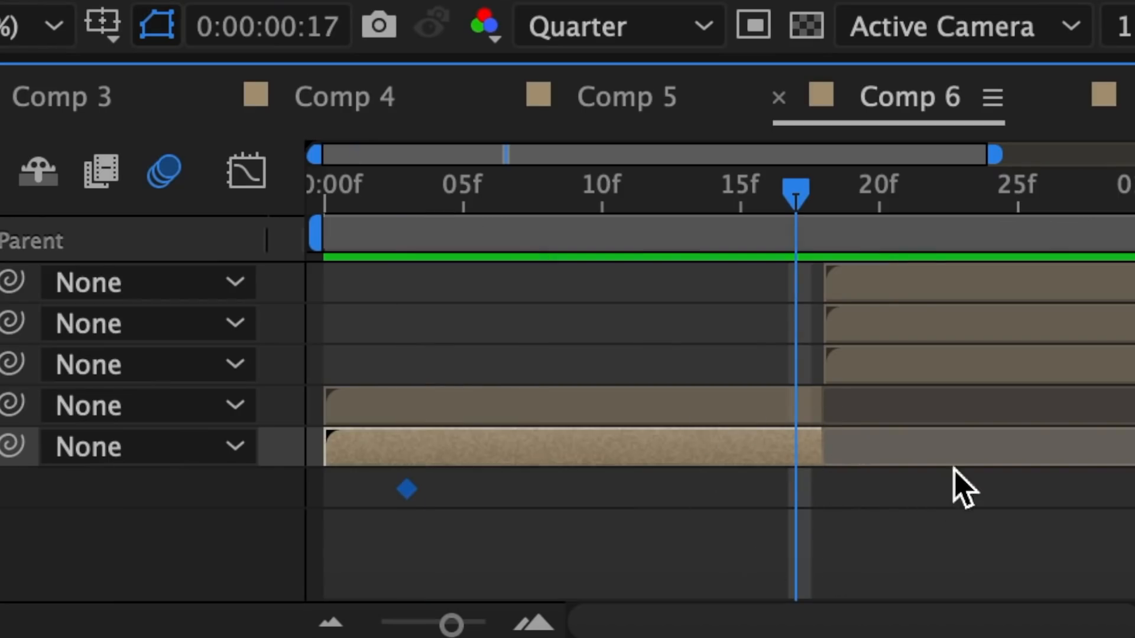
click(688, 499)
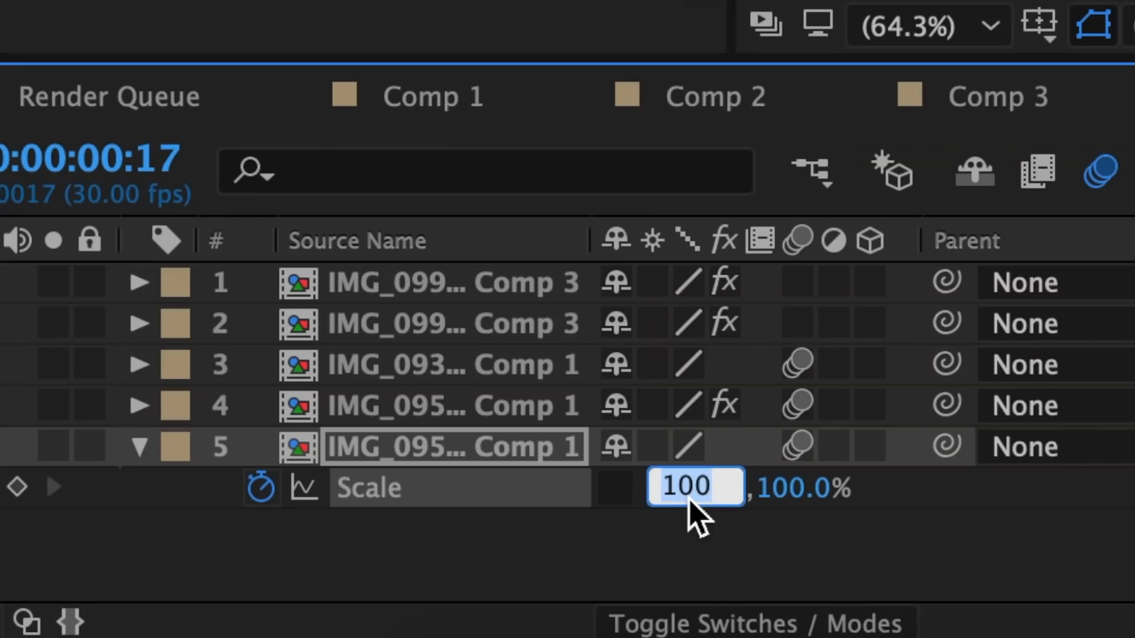
text(150)
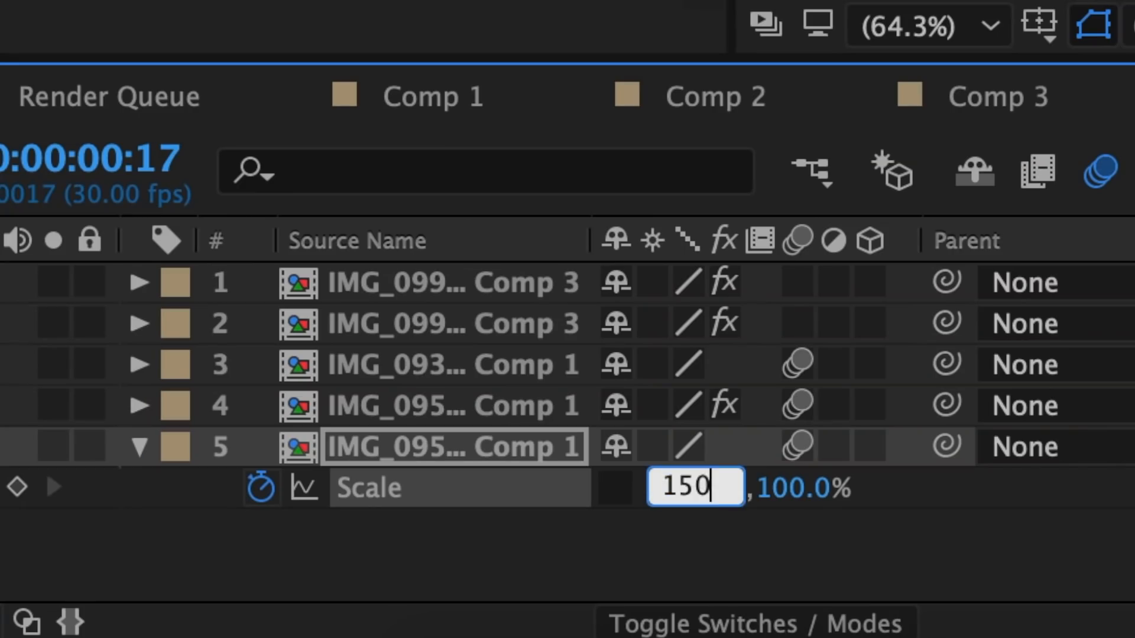
key(Return)
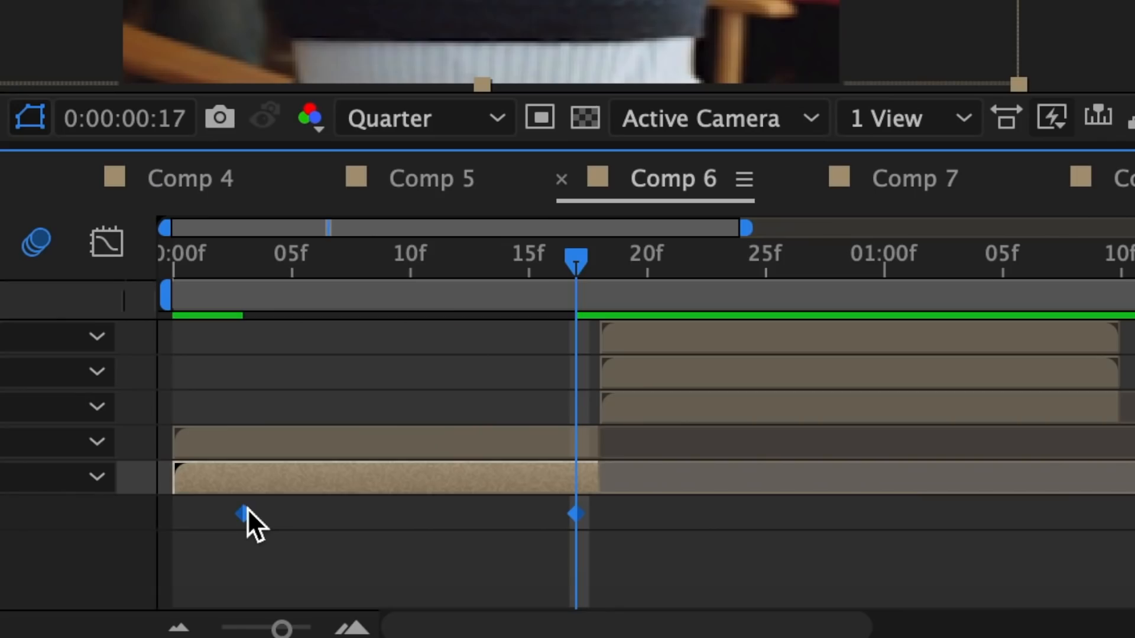
Apply Easy Ease to the Scale keyframes and shape their speed graph into a slow start with a sharp peak at frame 17
right_click(245, 509)
mouse_move(327, 603)
click(845, 375)
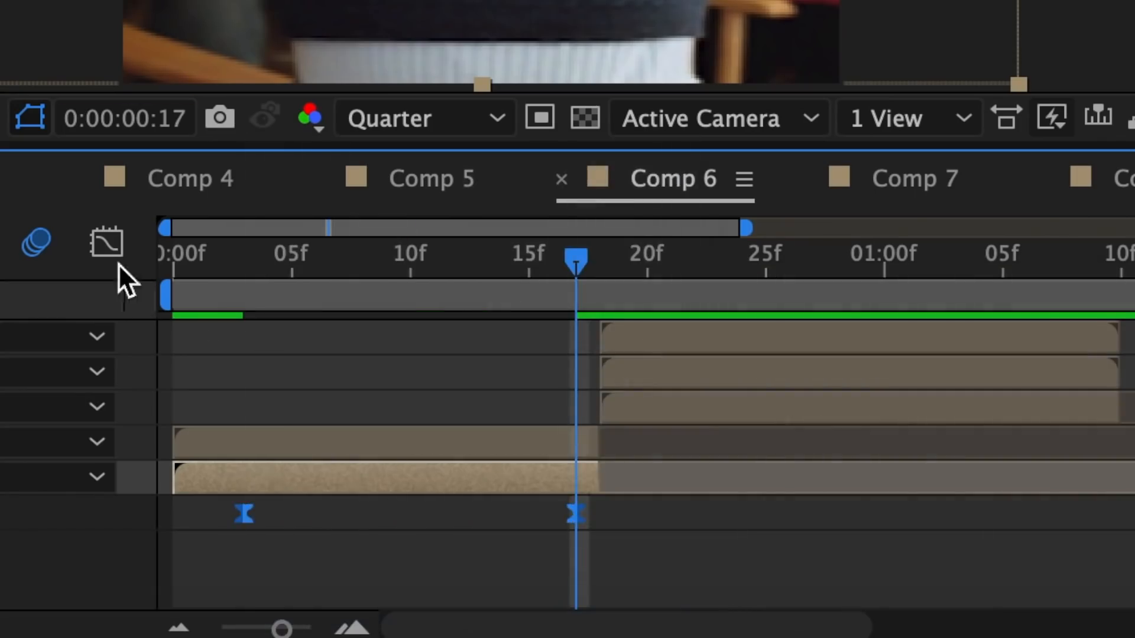
click(107, 243)
mouse_move(712, 515)
drag(712, 516, 749, 516)
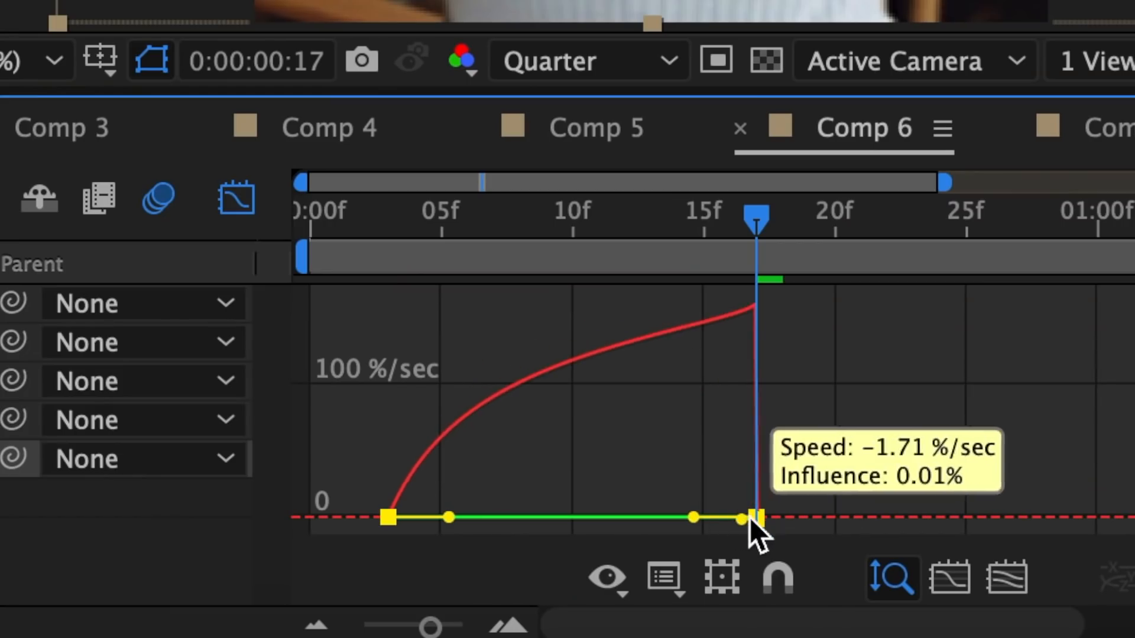
drag(449, 517, 554, 517)
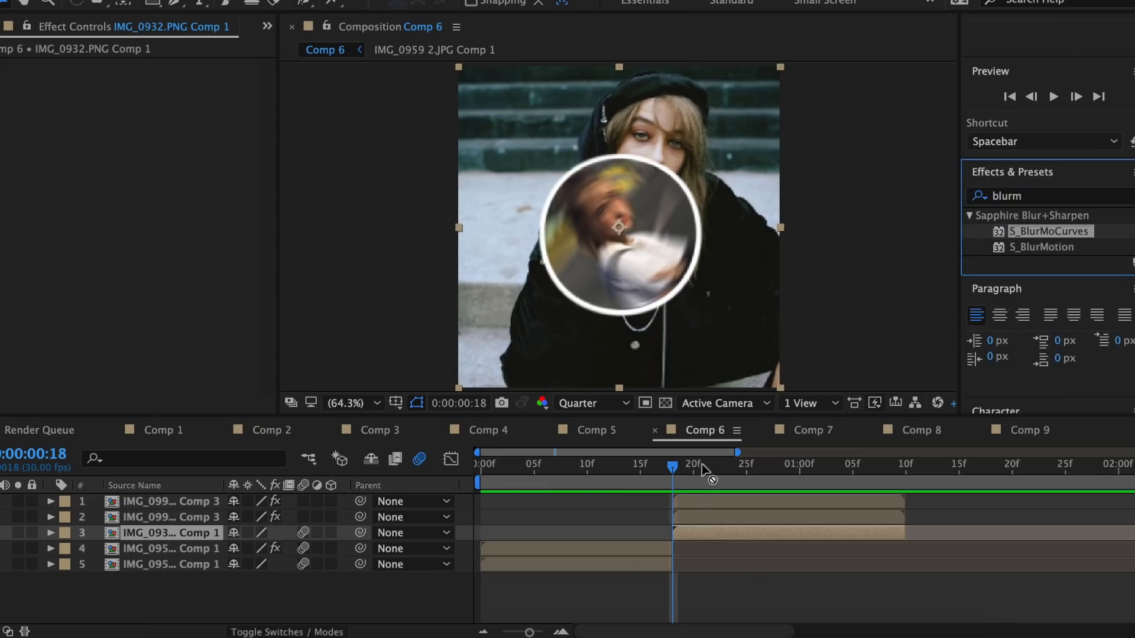
Apply S_BlurMoCurves to IMG_0932.PNG Comp 1 with Wrap X and Wrap Y on Reflect, and keyframe Shift X from 0 at frame 18 to -420 at 1:06
double_click(1052, 231)
click(198, 269)
click(188, 324)
click(188, 285)
click(183, 340)
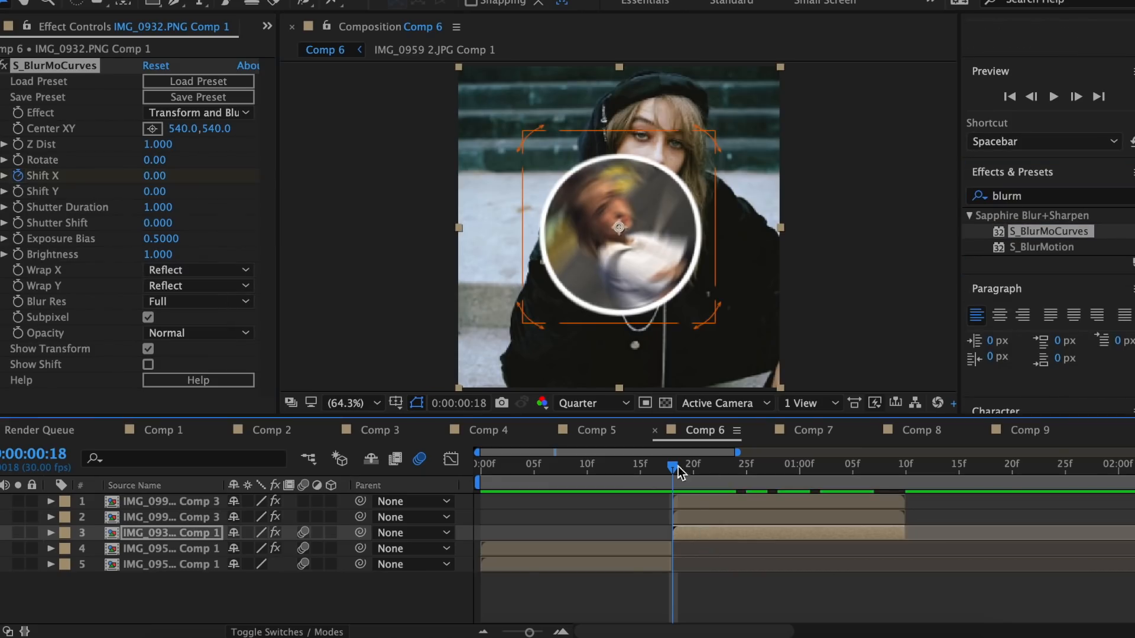
key(space)
drag(163, 176, 129, 178)
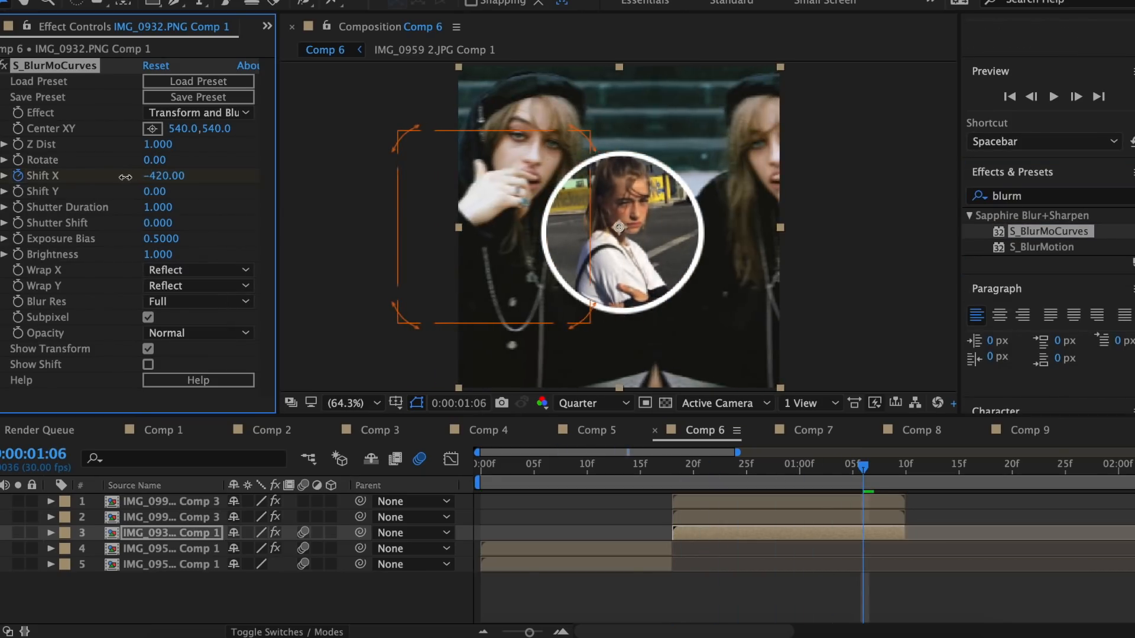
Apply Easy Ease to the Shift X keyframes and lengthen the end keyframe's incoming ease in the graph
key(u)
drag(877, 557, 665, 571)
right_click(674, 566)
mouse_move(789, 621)
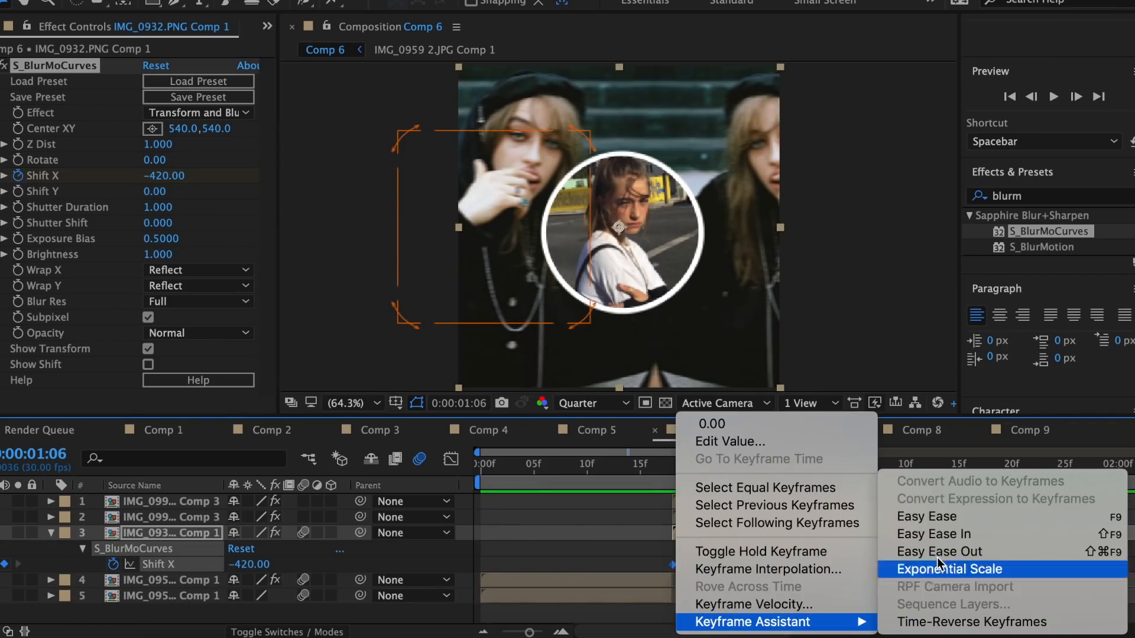
click(946, 517)
click(451, 459)
drag(799, 588, 697, 588)
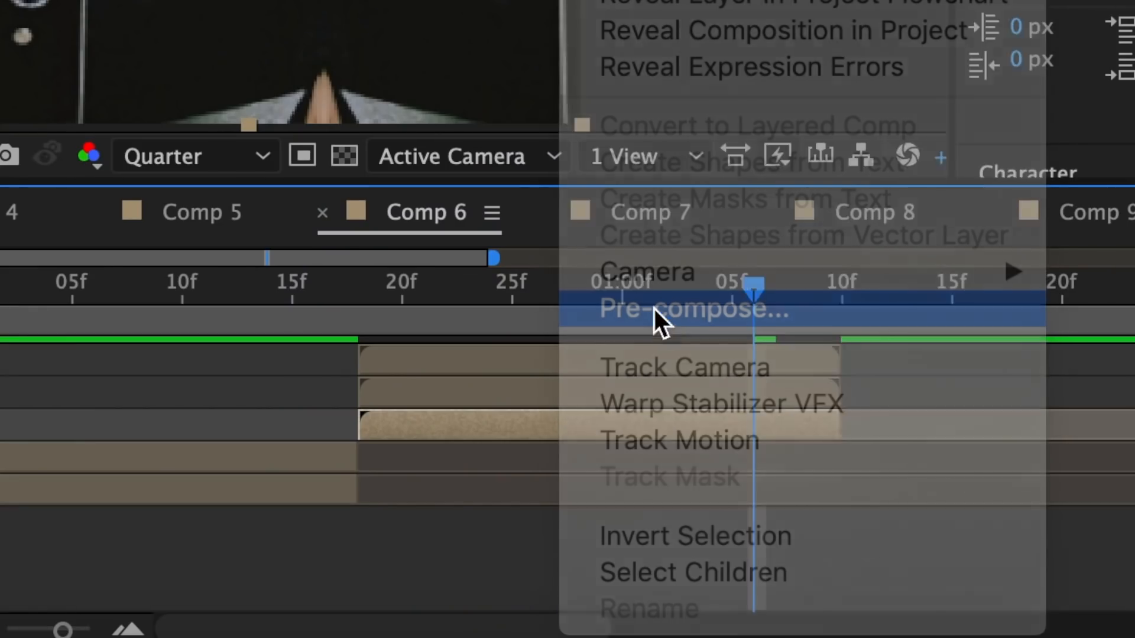
Pre-compose the layer as IMG_0932.PNG Comp 2 with all attributes moved, and apply Mirror with its reflection center at the middle of the frame
click(654, 309)
click(887, 551)
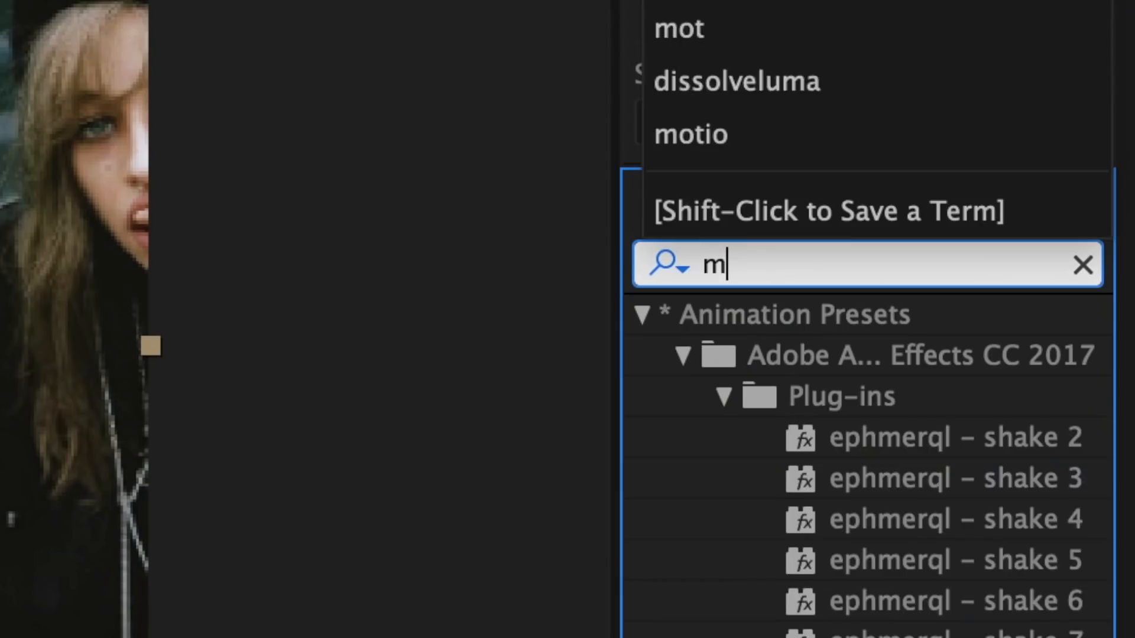
text(irror)
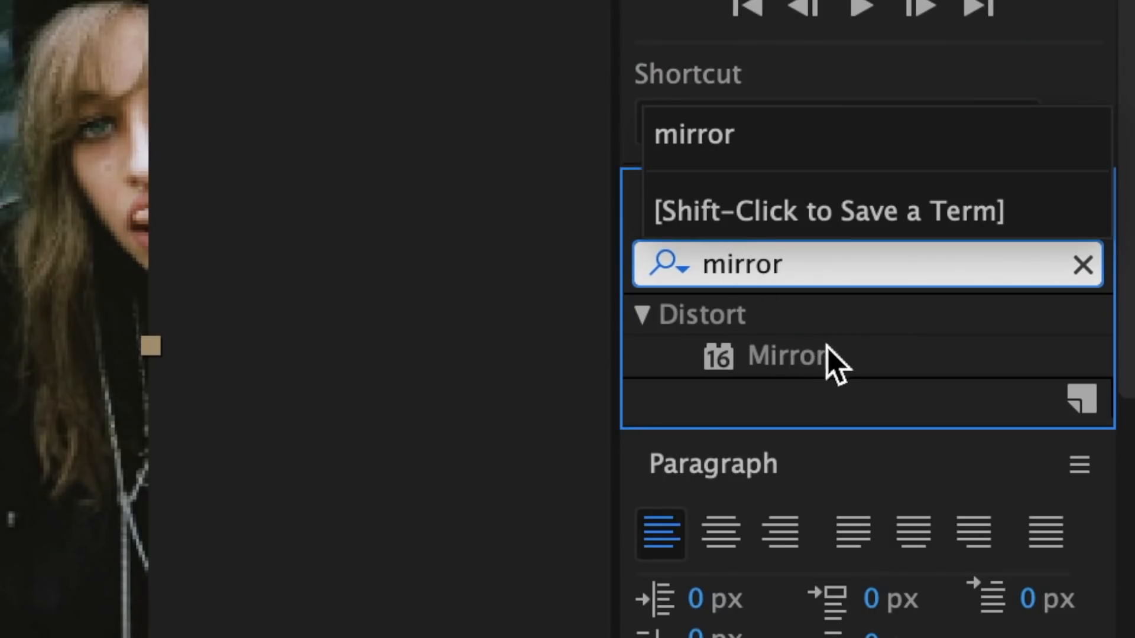
drag(816, 357, 774, 534)
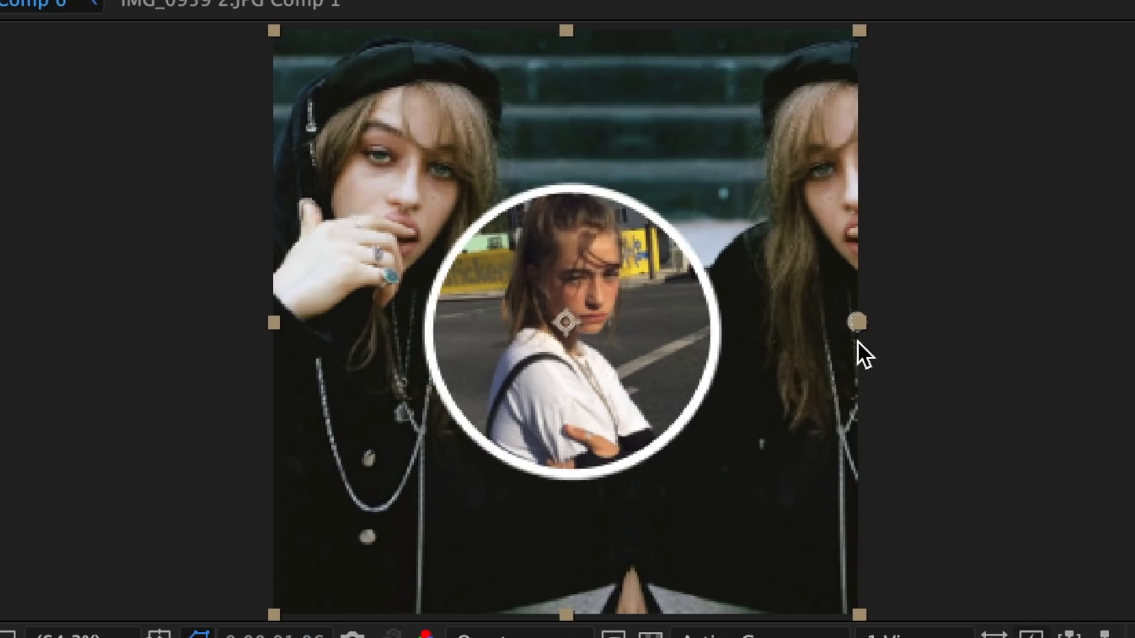
drag(858, 322, 566, 321)
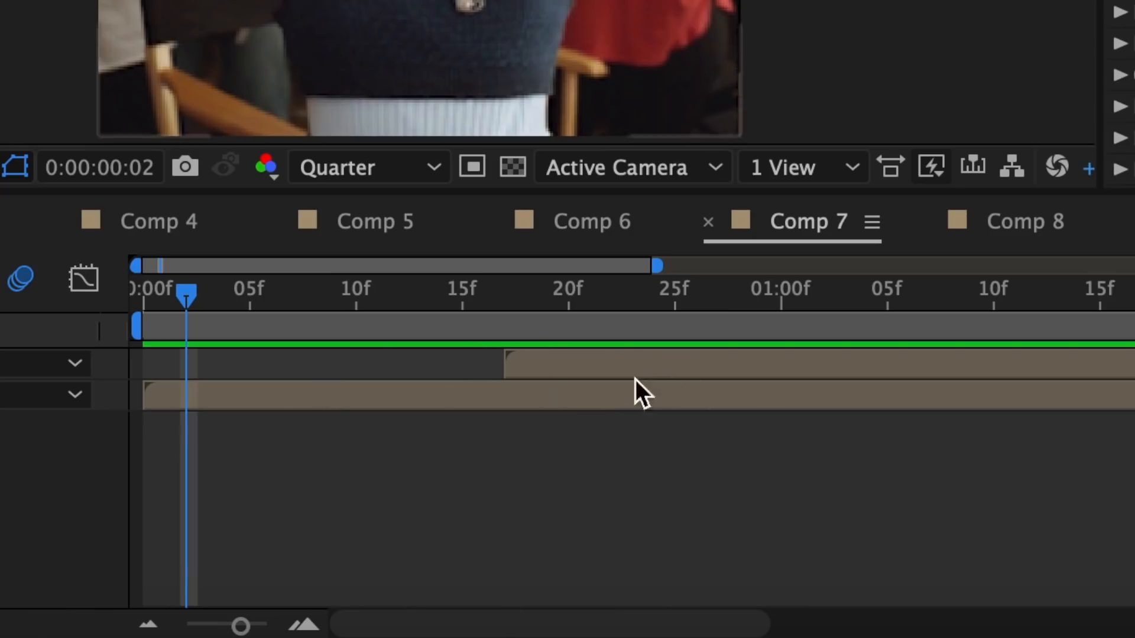
In Comp 7, draw a full-height rectangular mask over the middle of the IMG_0932.PNG Comp 1 layer at frame 17 and keyframe its Mask Path
click(548, 366)
key(i)
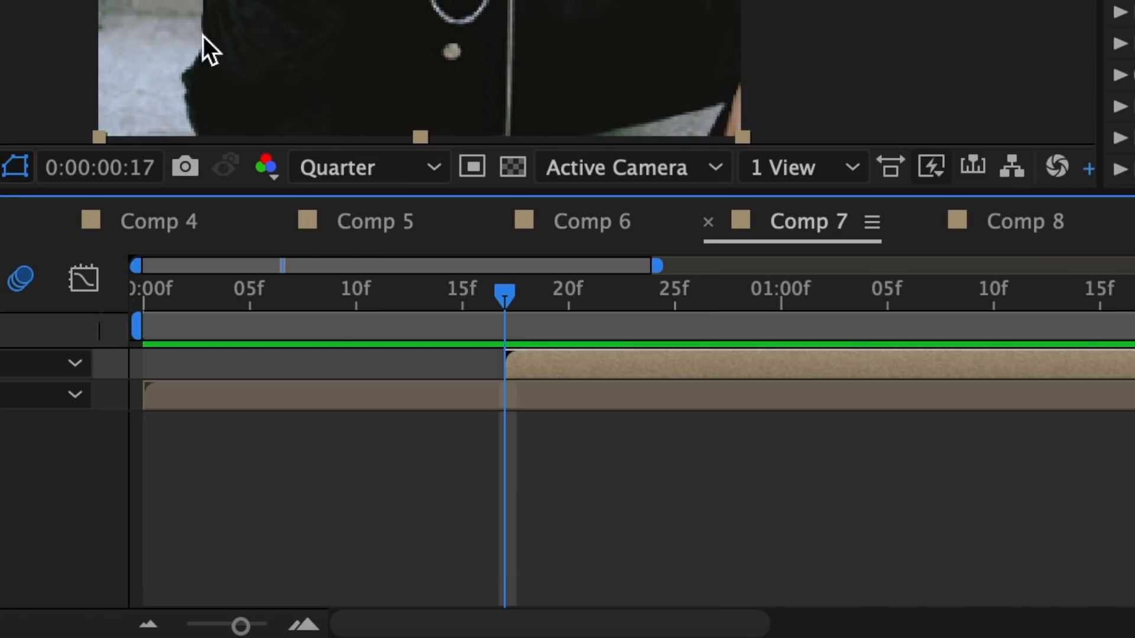
click(540, 160)
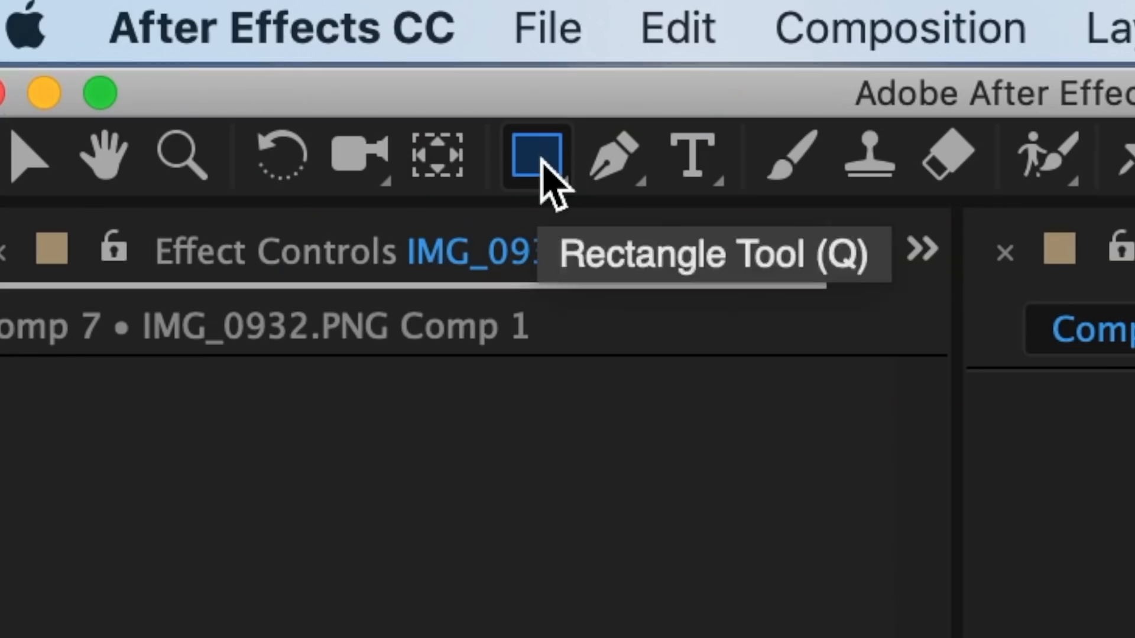
drag(437, 11, 738, 630)
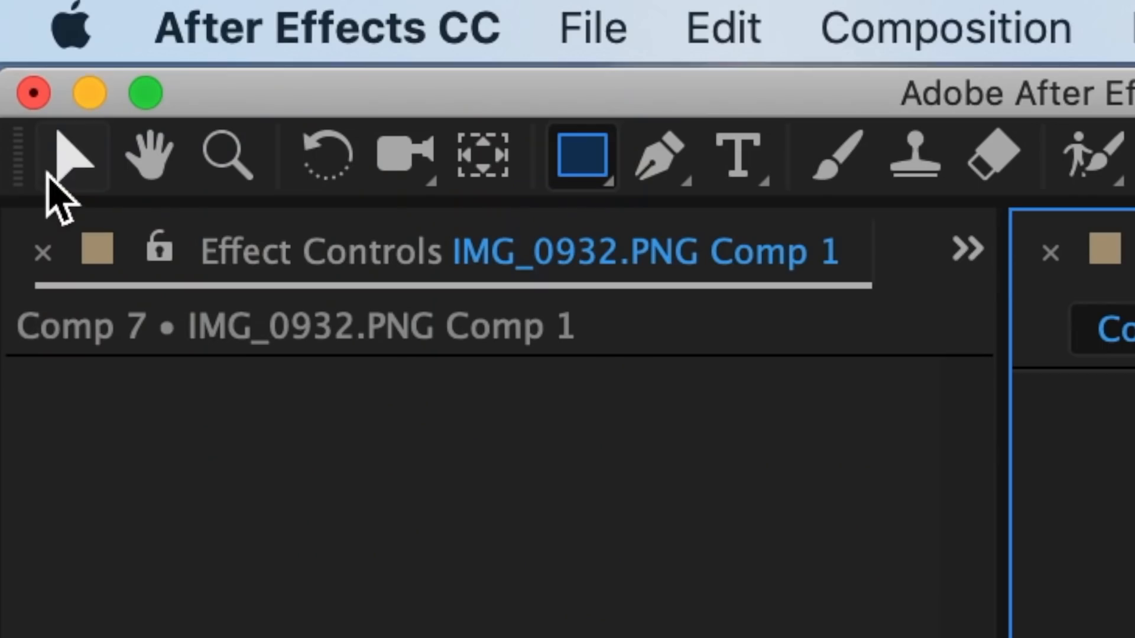
click(50, 172)
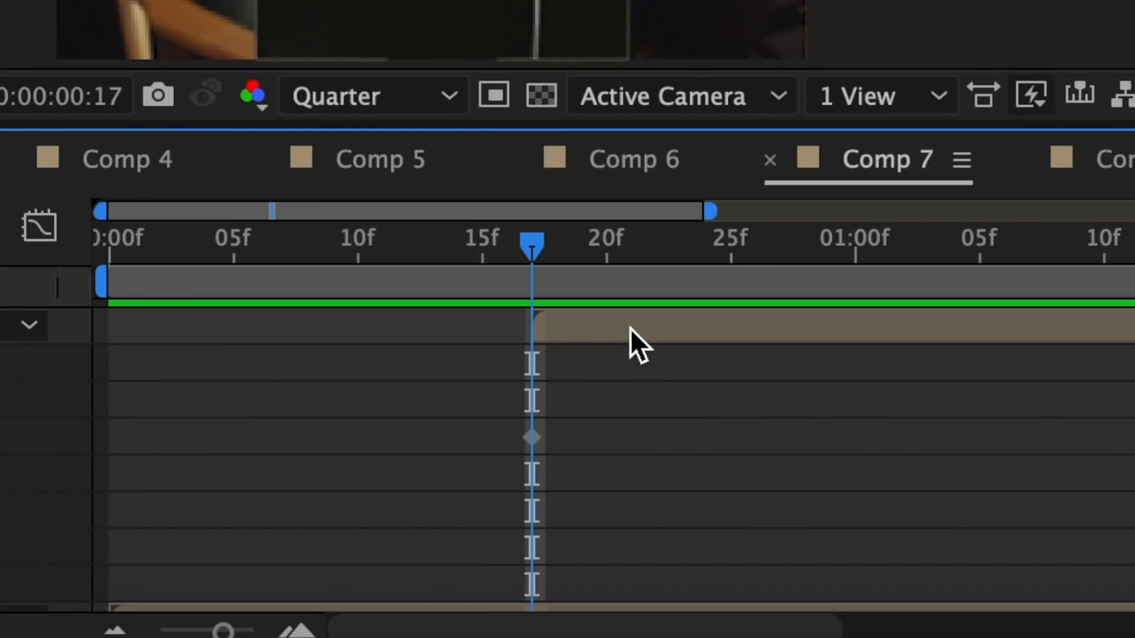
Narrow the mask at frame 17 into a thin slanted sliver by bringing its top and bottom corner points close together
click(611, 321)
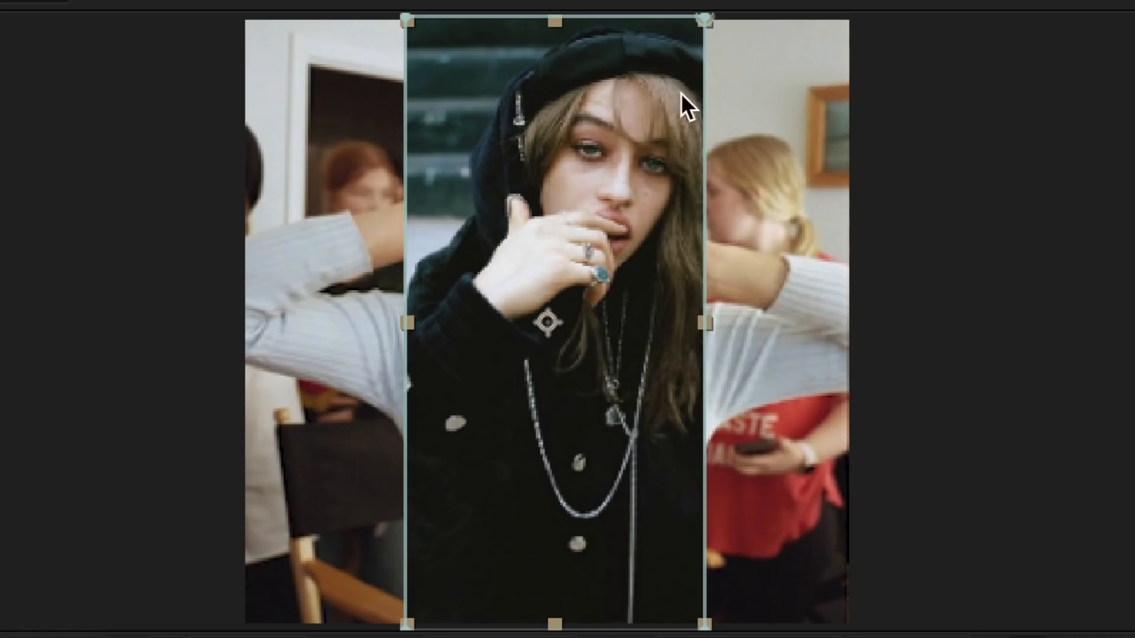
drag(406, 21, 608, 22)
drag(701, 22, 601, 19)
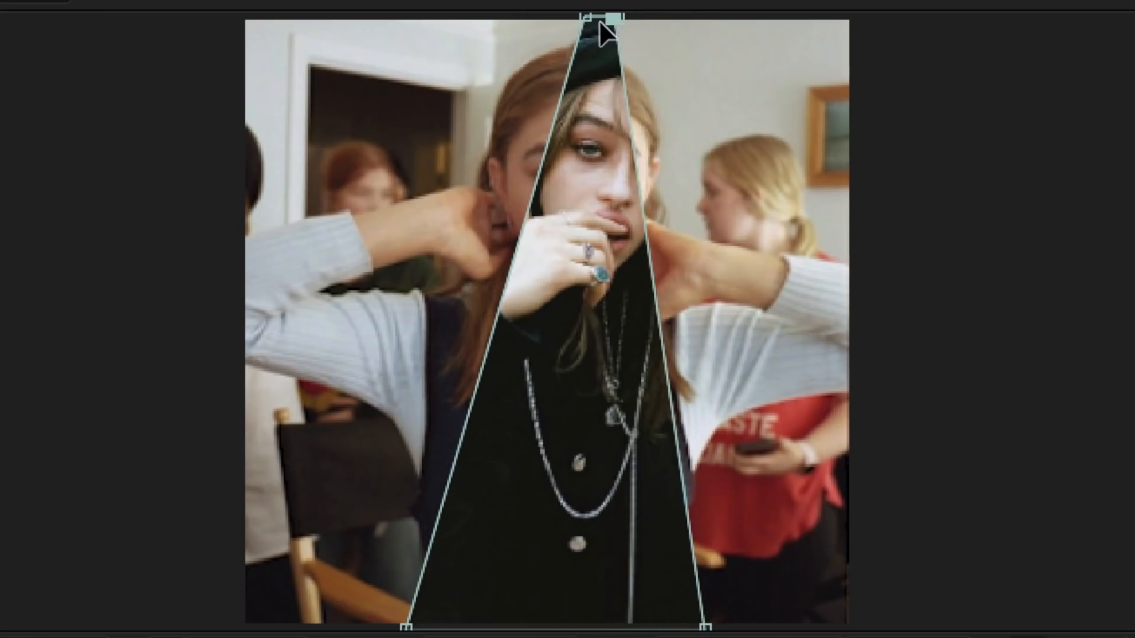
drag(704, 625, 543, 625)
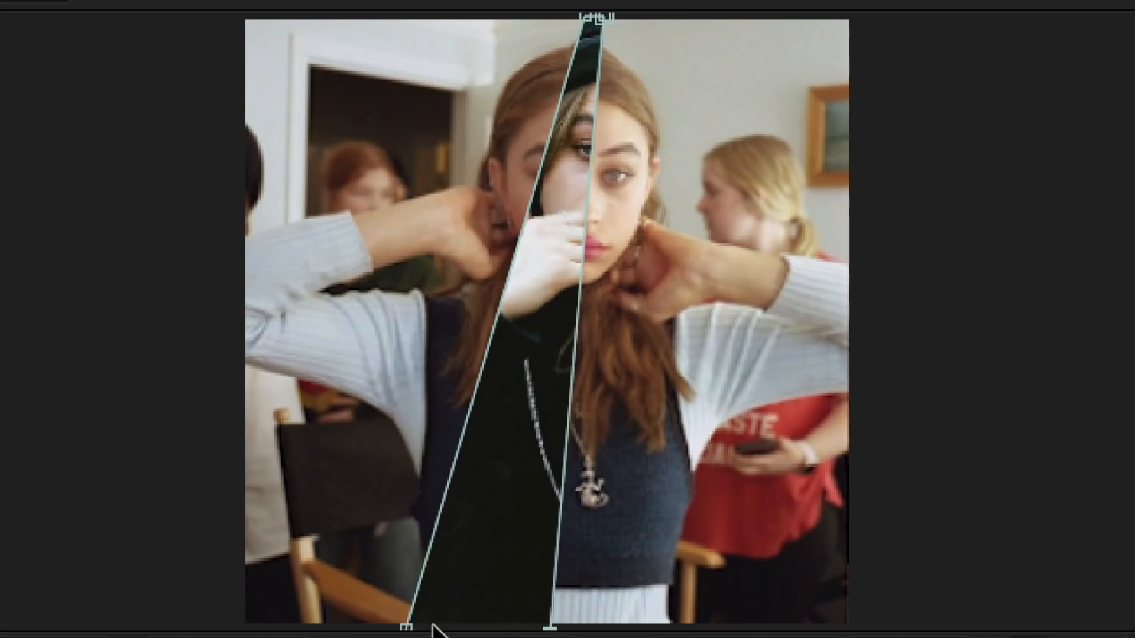
drag(409, 624, 514, 627)
Keyframe the mask at 1:03 as a wider slanted strip by spreading its four corner points apart
drag(292, 238, 704, 273)
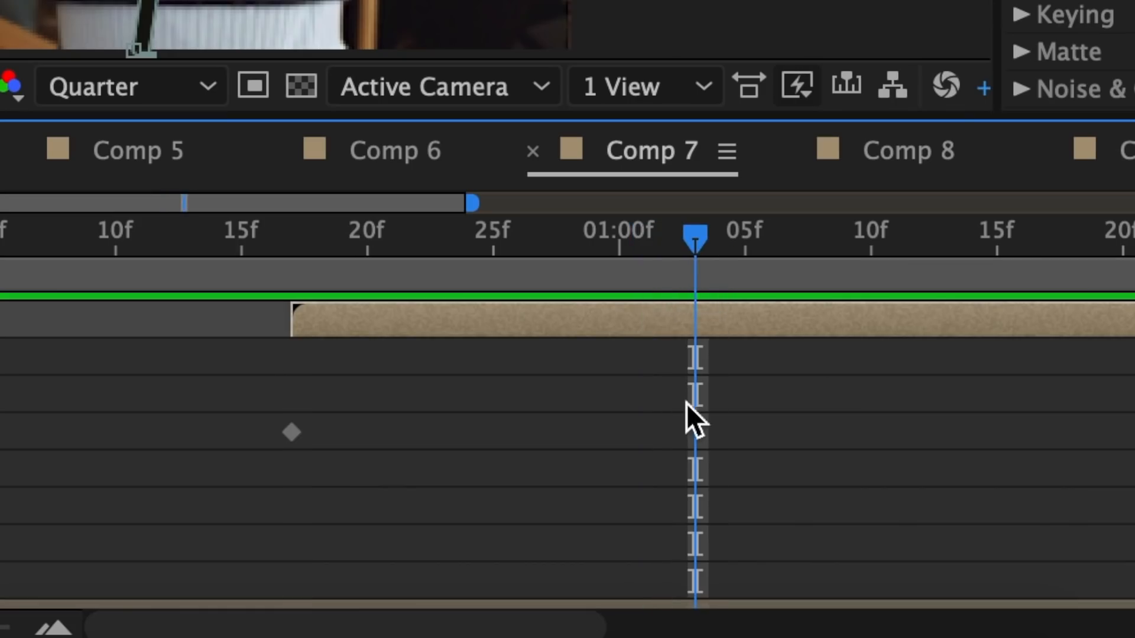
click(563, 452)
drag(501, 625, 396, 625)
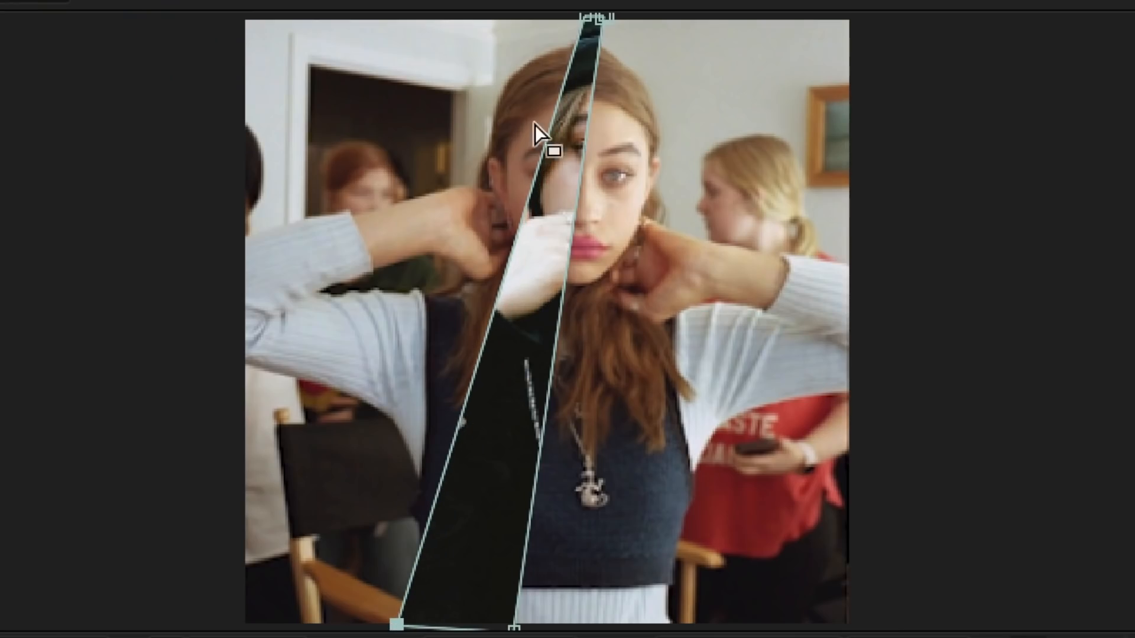
drag(608, 17, 728, 19)
drag(513, 627, 587, 626)
drag(587, 17, 535, 17)
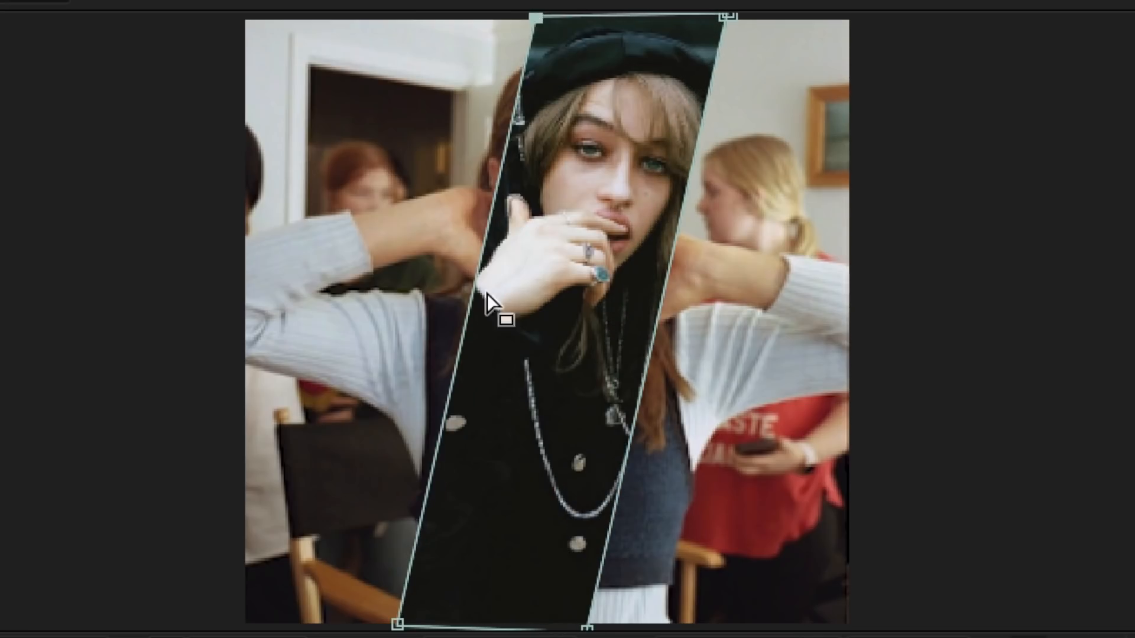
Widen the slanted mask strip at 1:03 further by moving its top and bottom corner points outward
drag(397, 625, 375, 627)
drag(587, 627, 609, 627)
drag(733, 8, 743, 12)
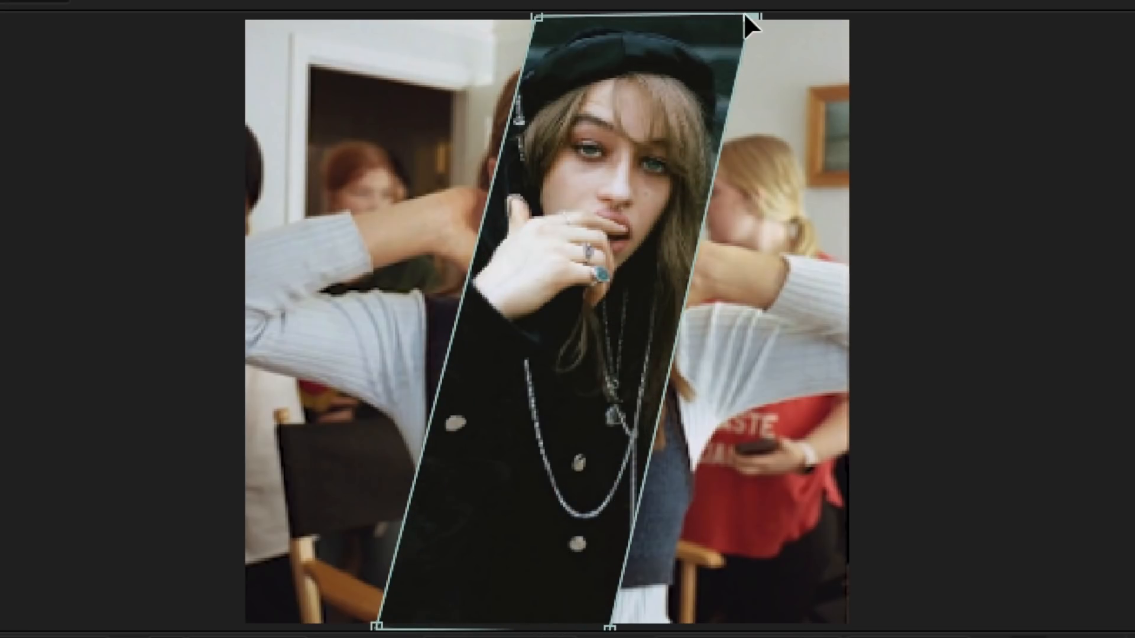
drag(534, 16, 489, 17)
drag(376, 625, 349, 626)
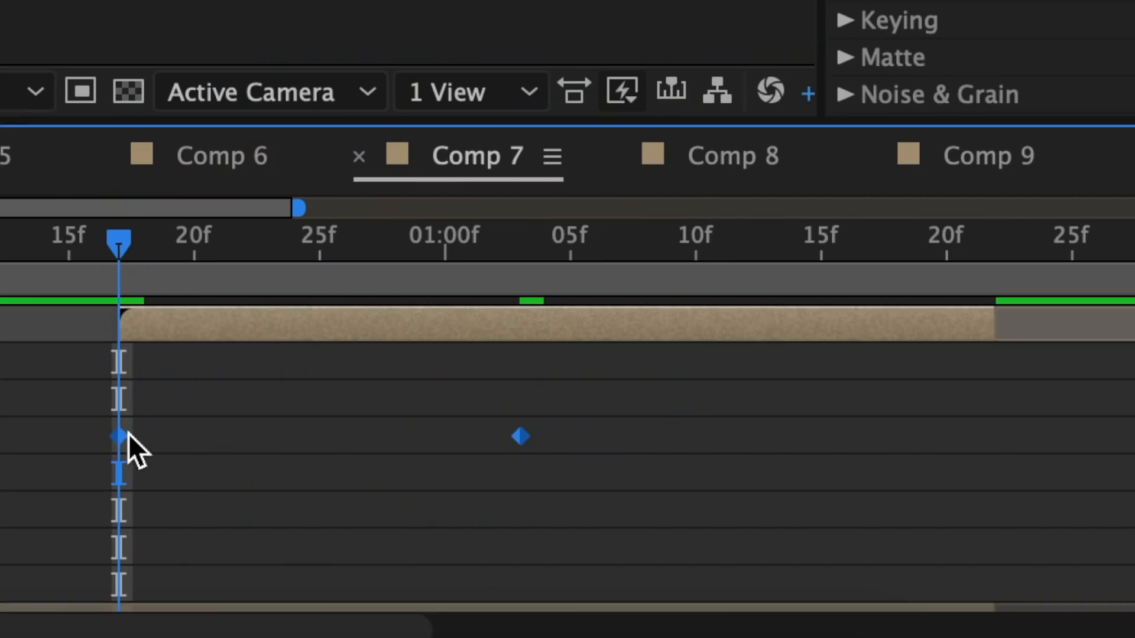
Easy-ease both Mask Path keyframes and reshape their speed curve so it peaks right after frame 17 and slows gradually toward 1:03
right_click(120, 435)
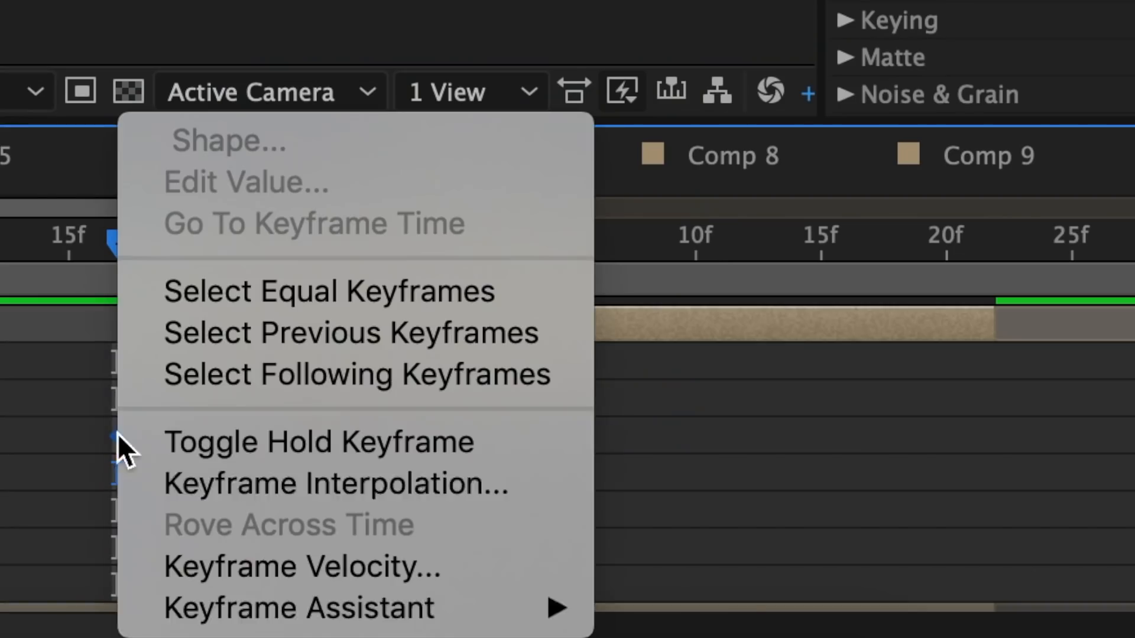
mouse_move(253, 608)
click(841, 362)
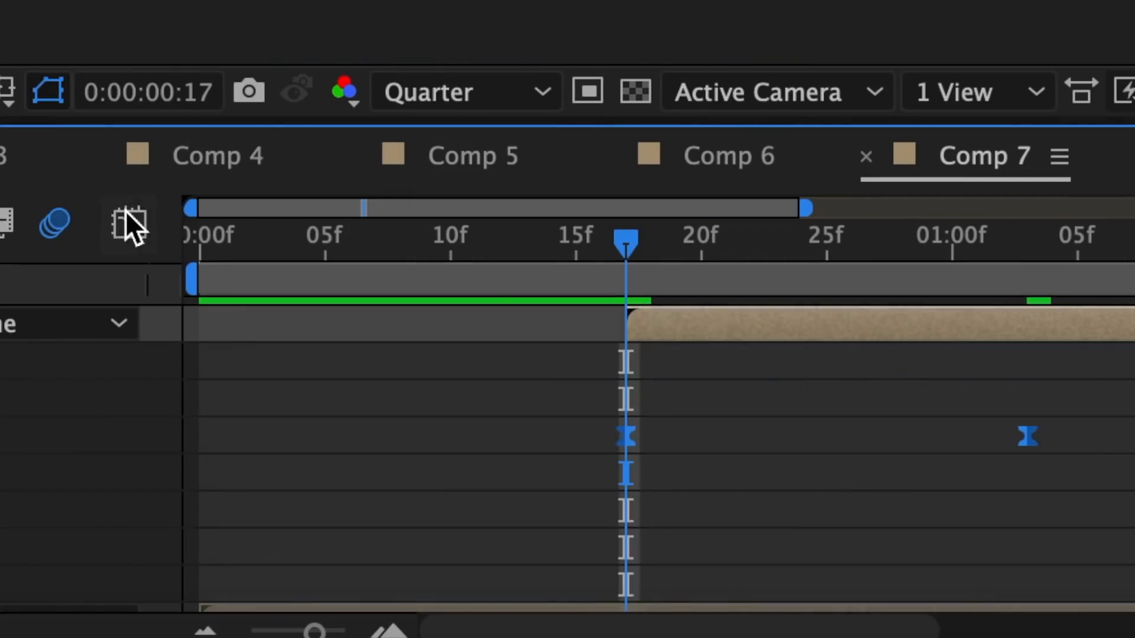
click(129, 228)
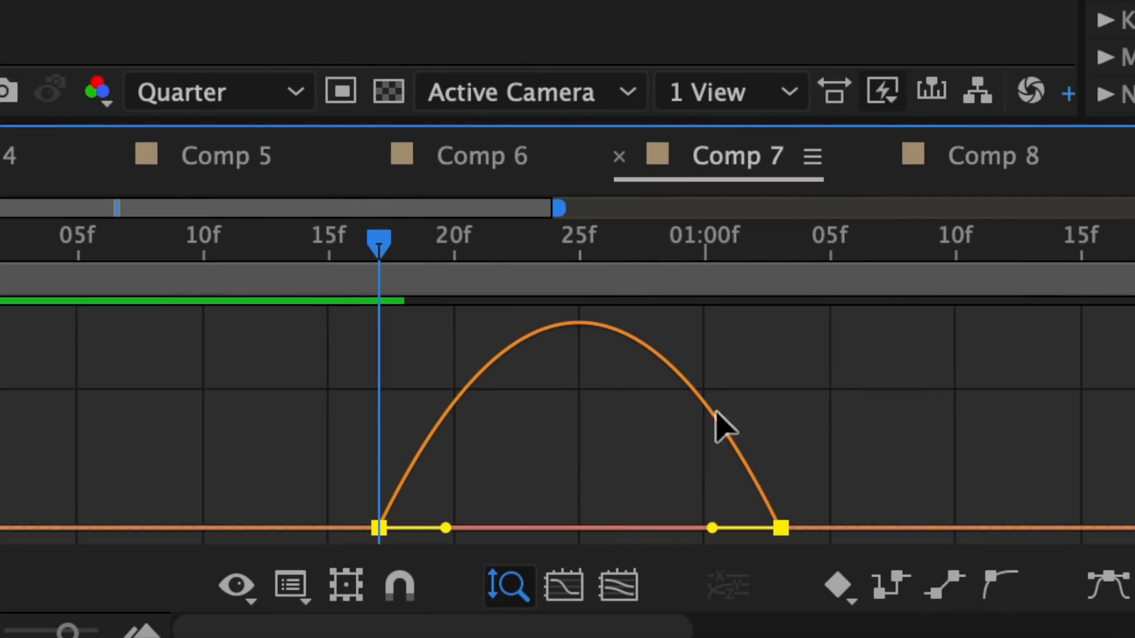
drag(440, 529, 379, 531)
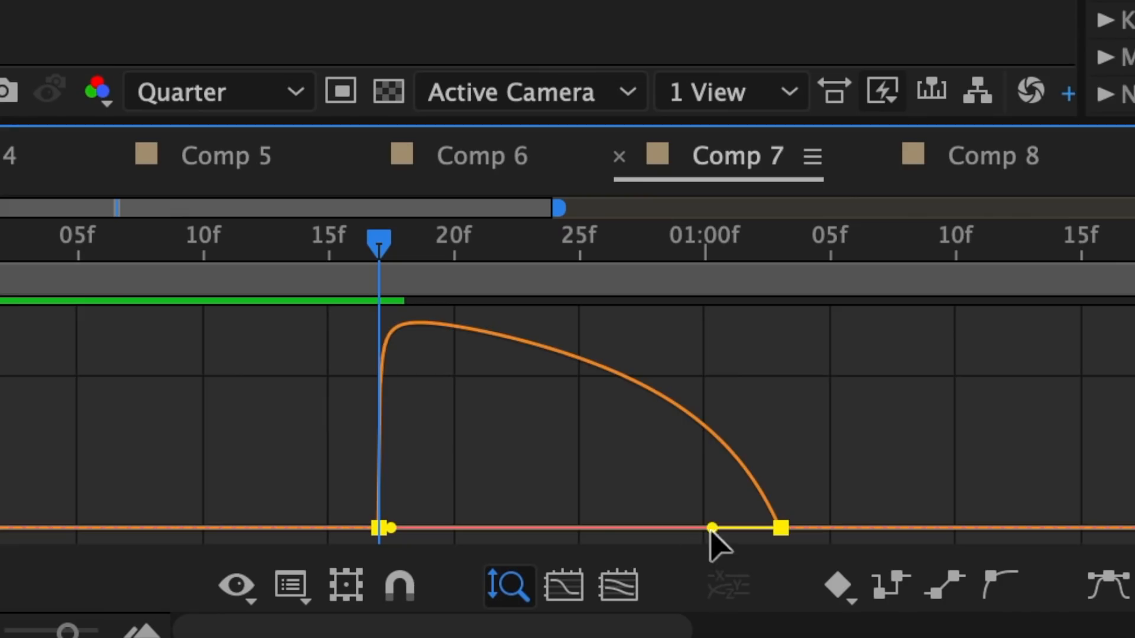
drag(712, 527, 595, 529)
click(563, 585)
Duplicate the masked IMG_0932.PNG Comp 1 layer and set the lower copy's scale to 120%
key(ctrl+d)
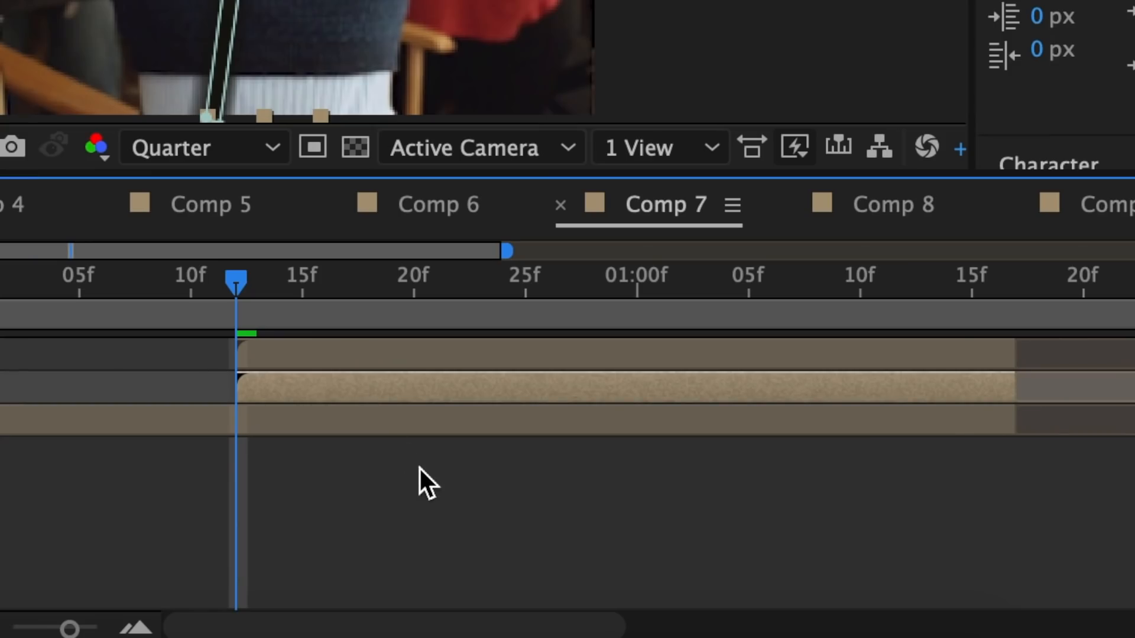
key(s)
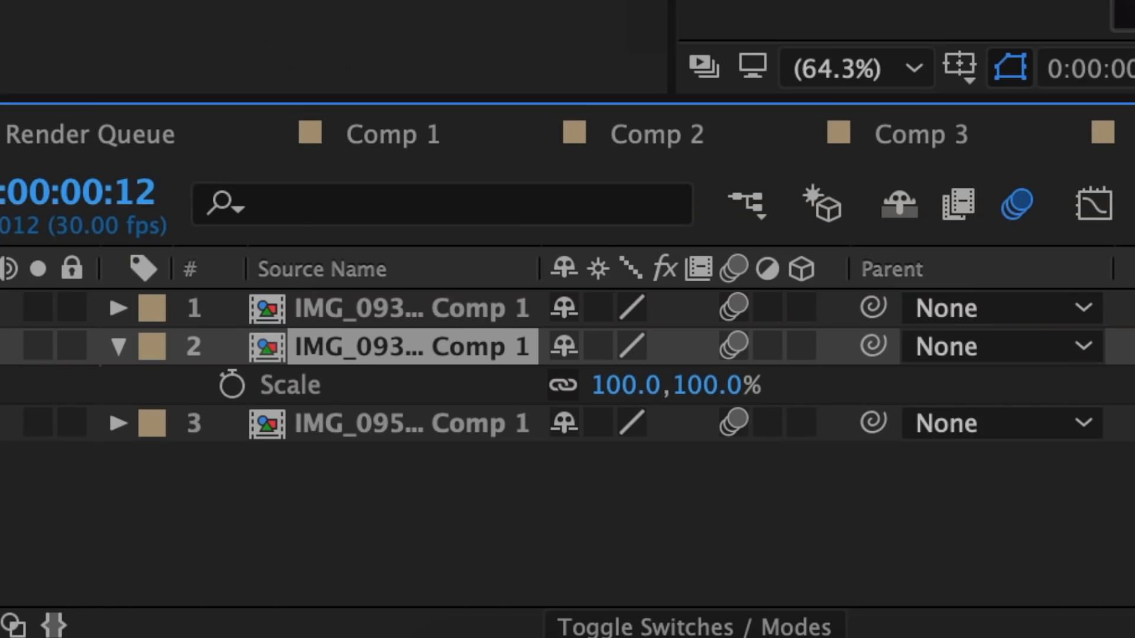
click(638, 387)
text(120)
key(Return)
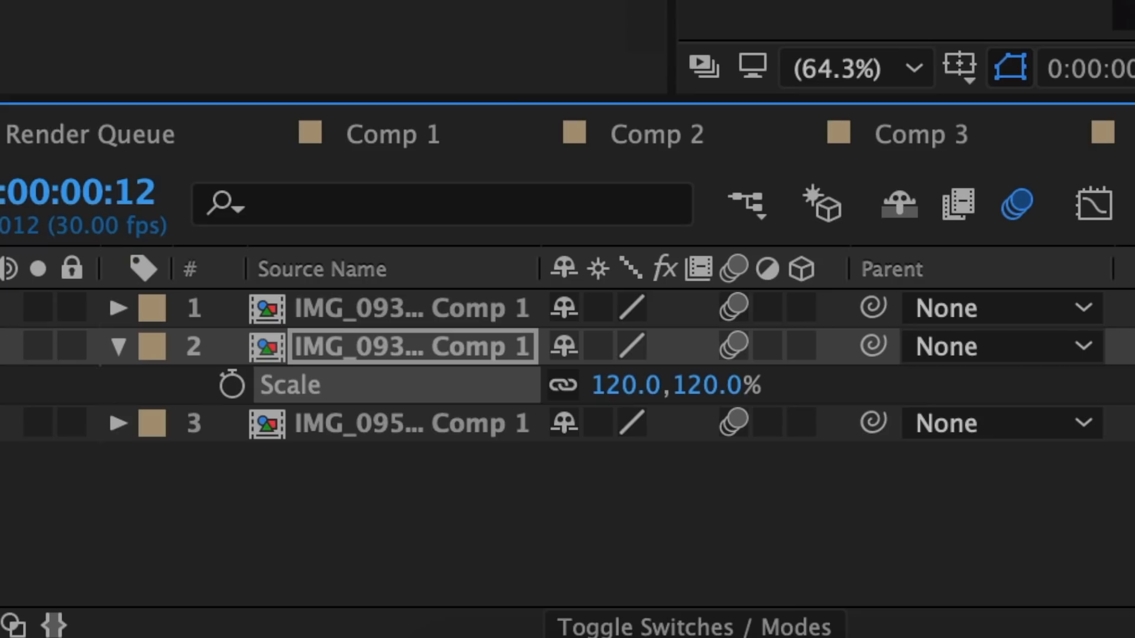
Set the lower duplicate layer's opacity to 40%
key(t)
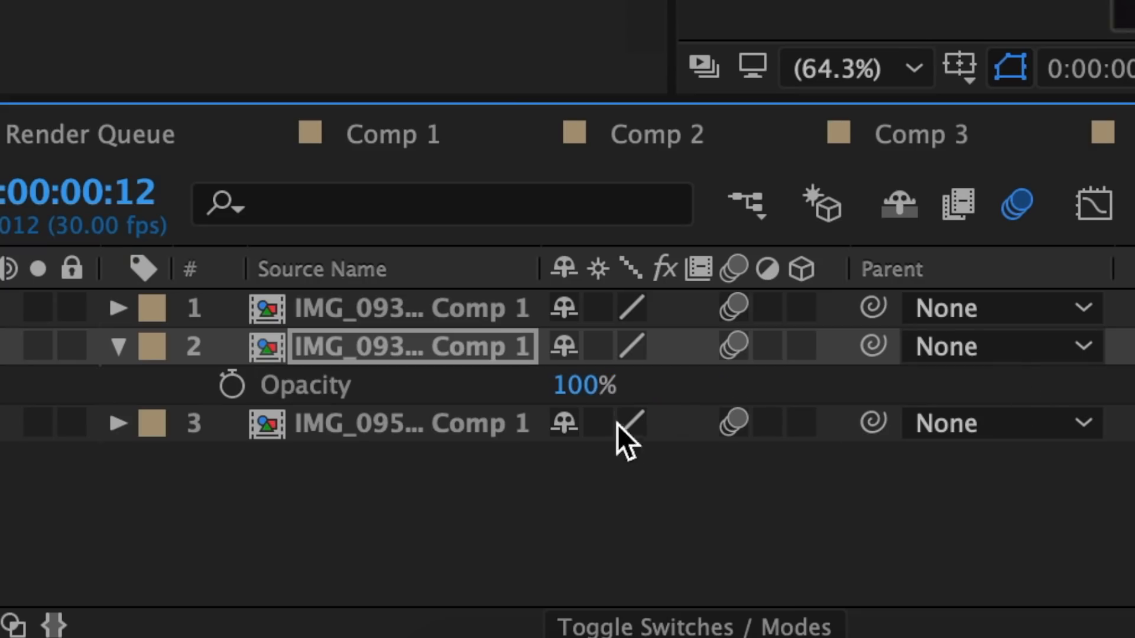
click(585, 385)
text(40)
key(Return)
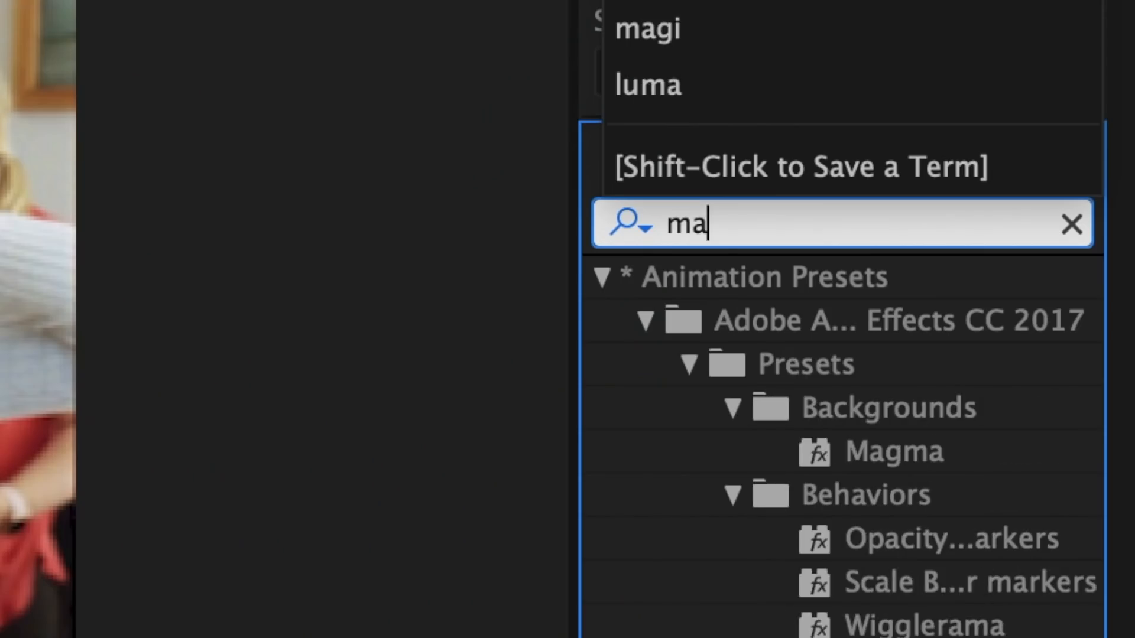
Apply Magic Bullet Looks to the IMG_0959 2.JPG Comp 1 layer in Comp 10 and open its look editor
text(gic b)
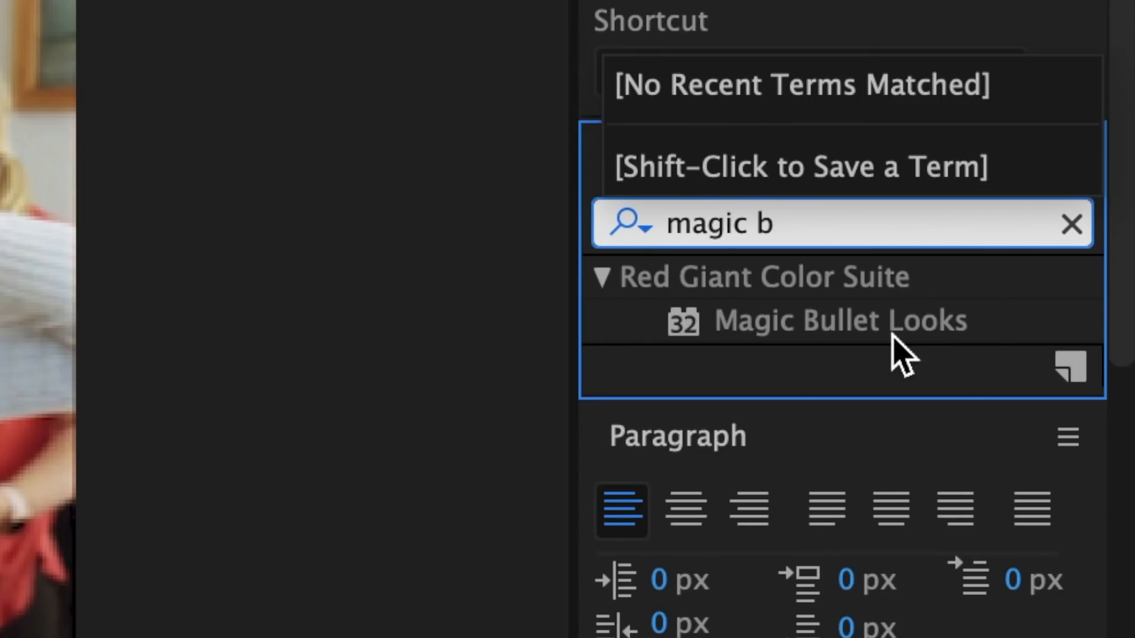
drag(890, 335, 547, 505)
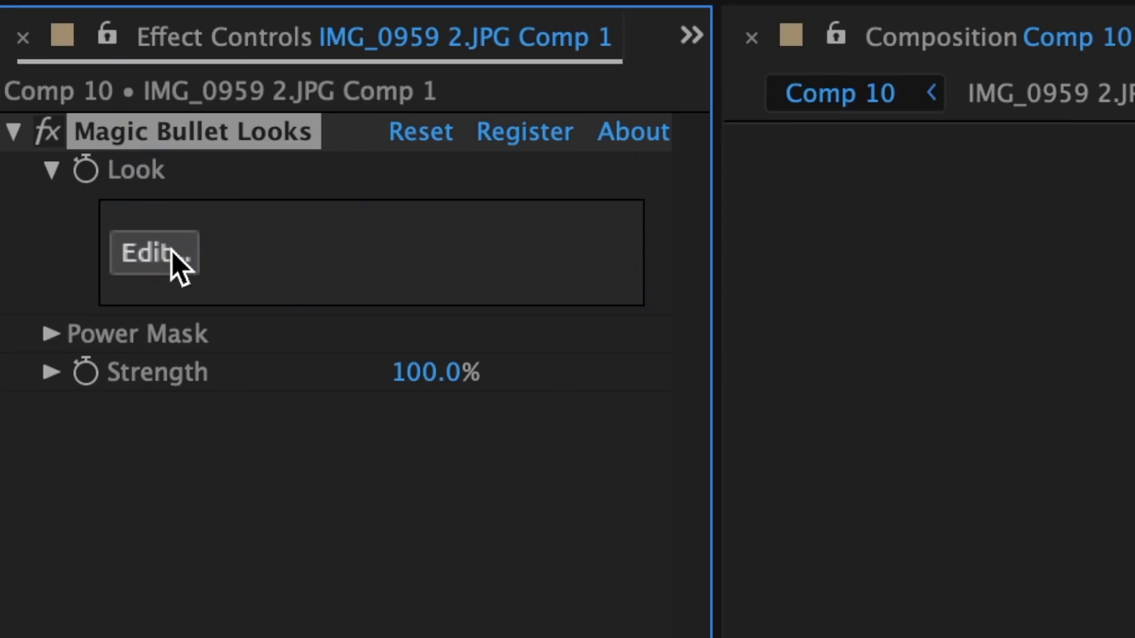
click(49, 120)
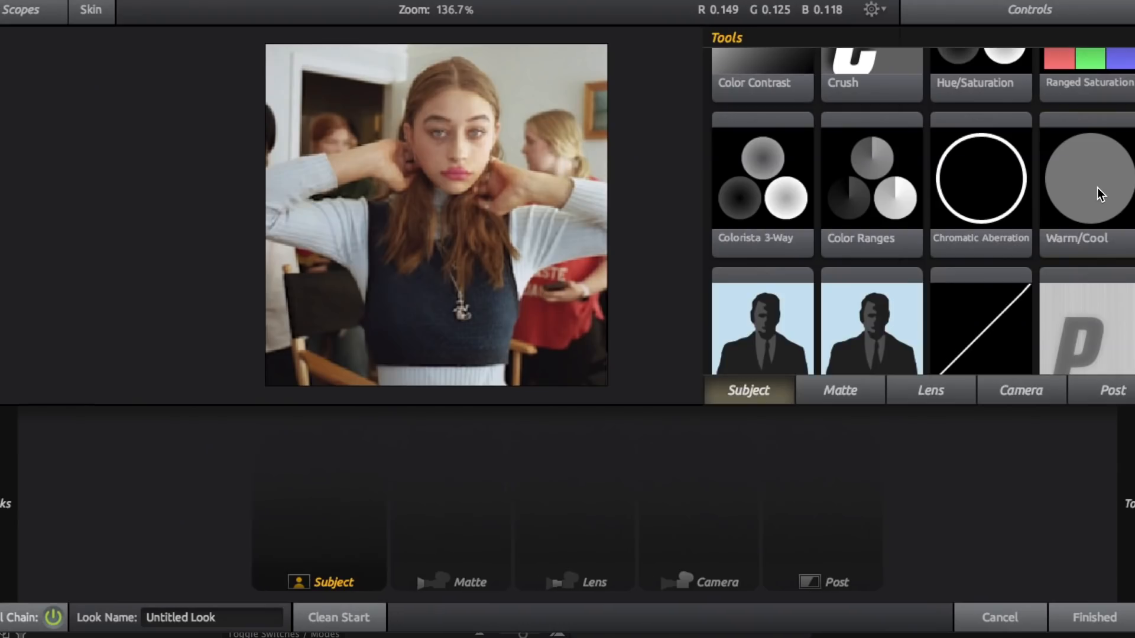
Add a Warm/Cool tool shifted toward yellow-green and a Pop tool with an adjusted amount to the Subject stage
double_click(998, 354)
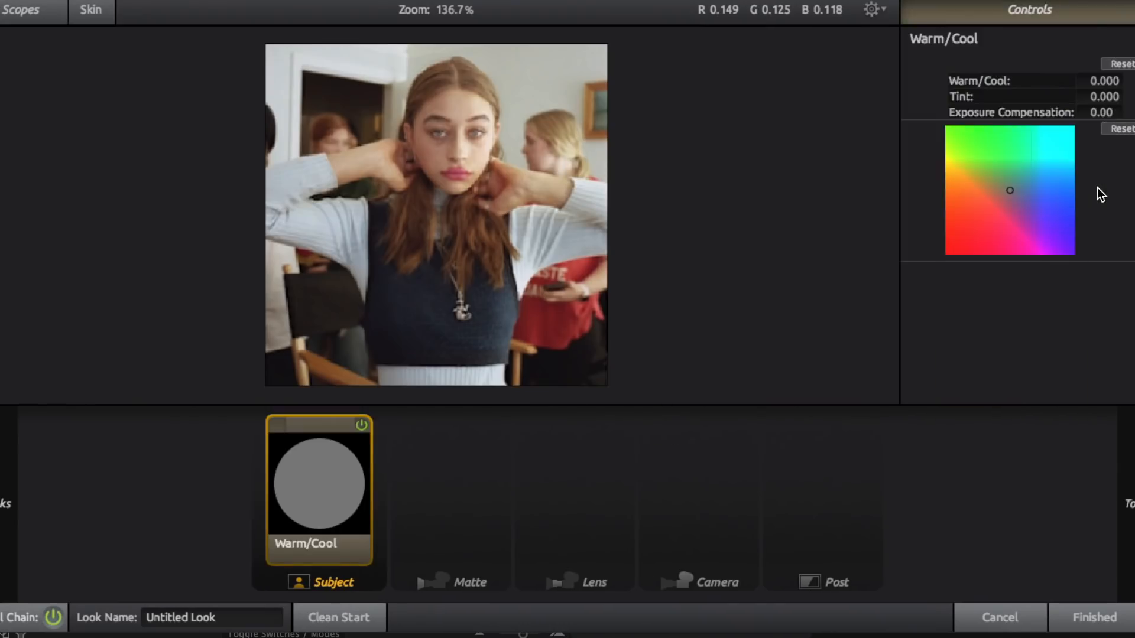
drag(722, 309, 697, 289)
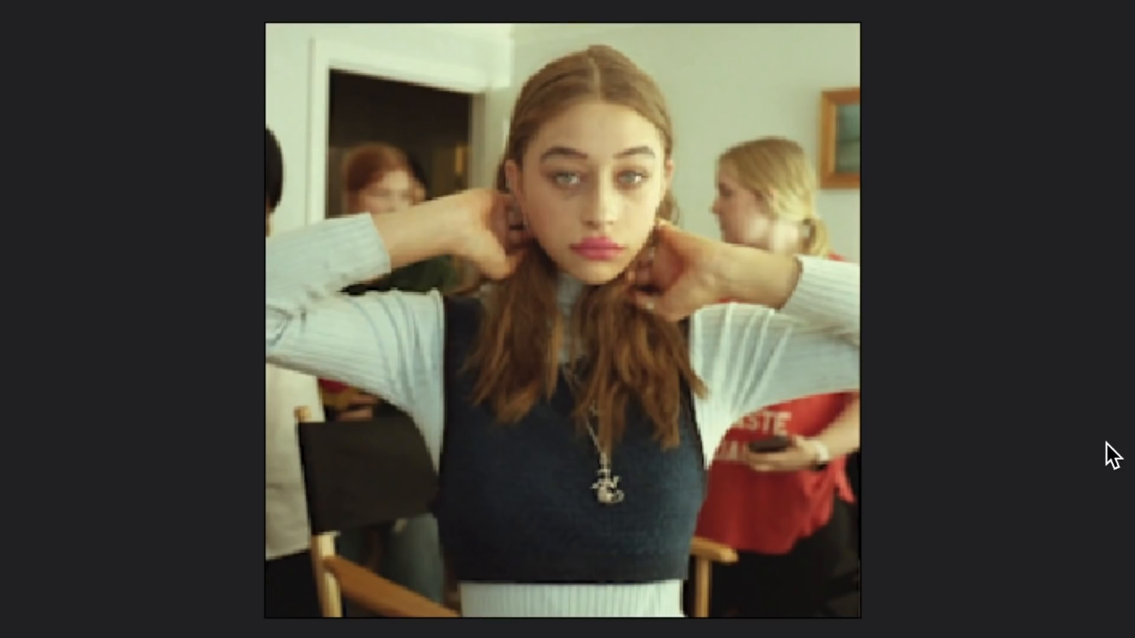
scroll(798, 368, down, 2)
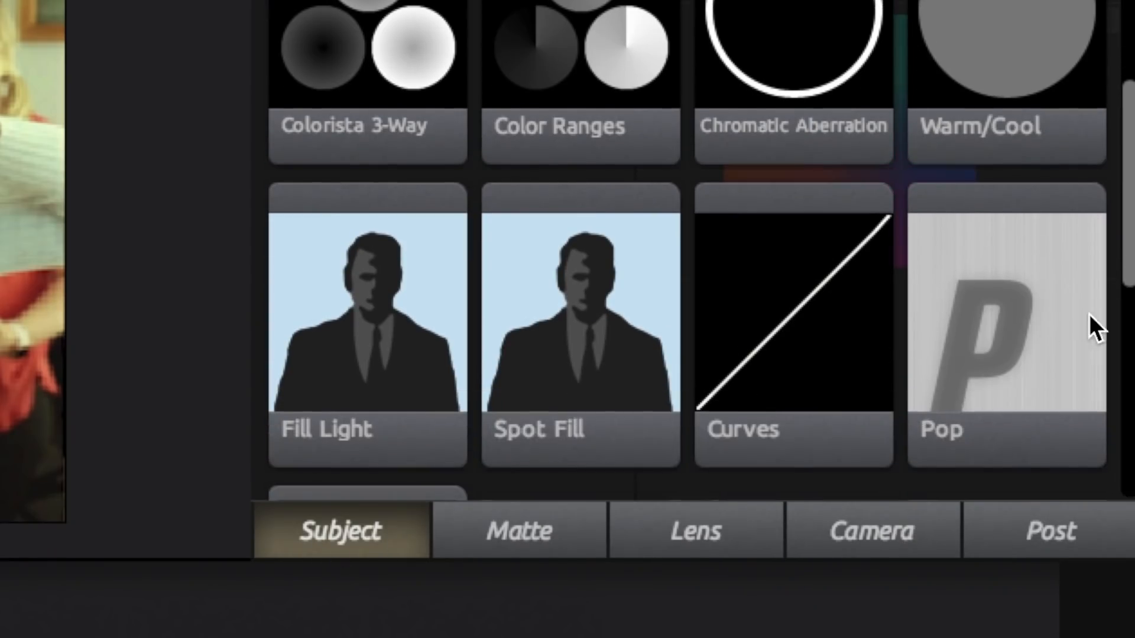
double_click(1022, 314)
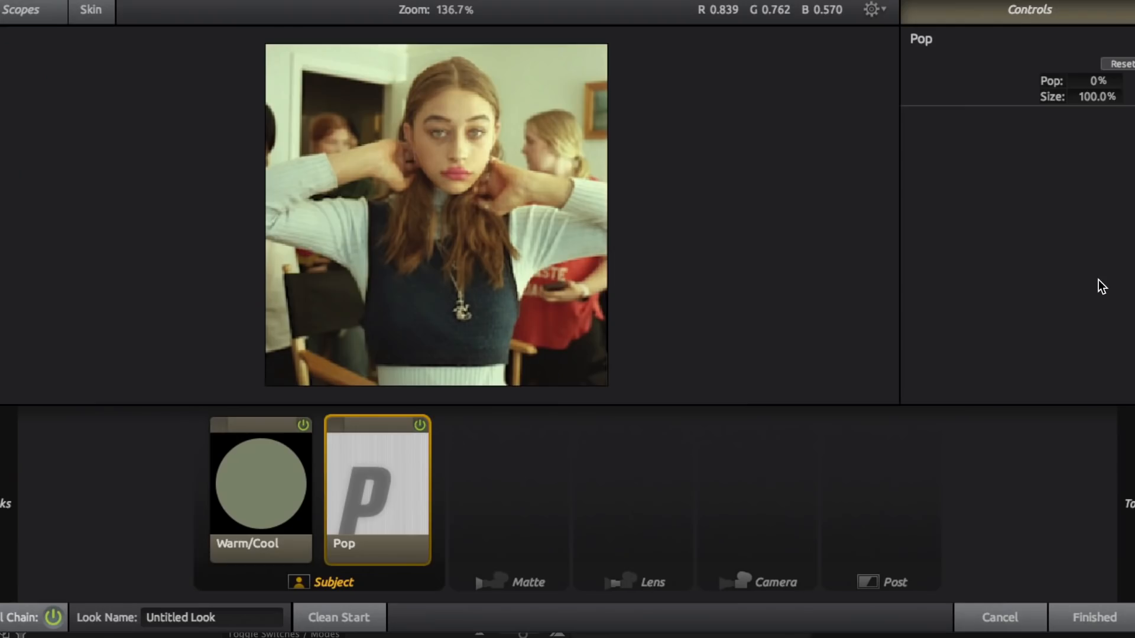
drag(1098, 81, 1116, 81)
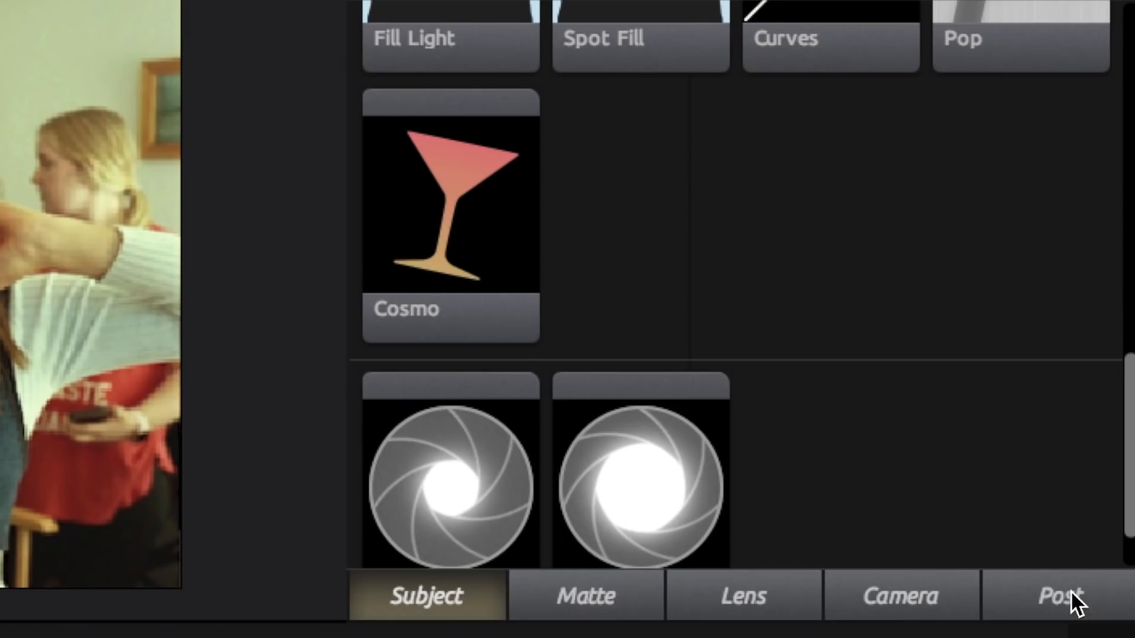
Add an S Curve tool to the Post stage and finish the look
click(1070, 590)
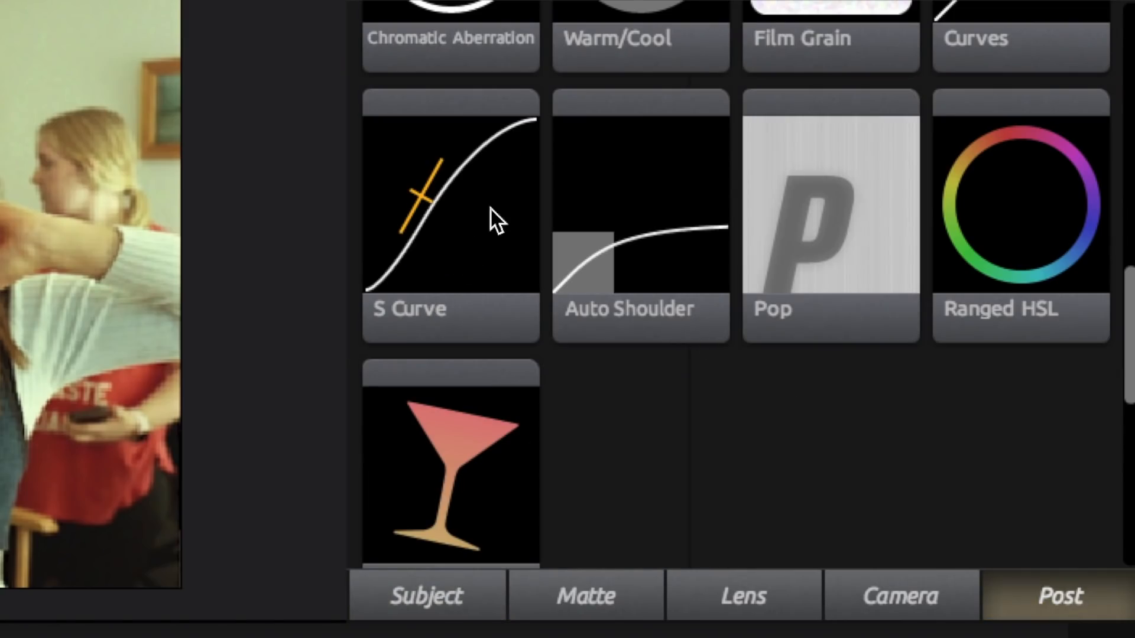
double_click(456, 217)
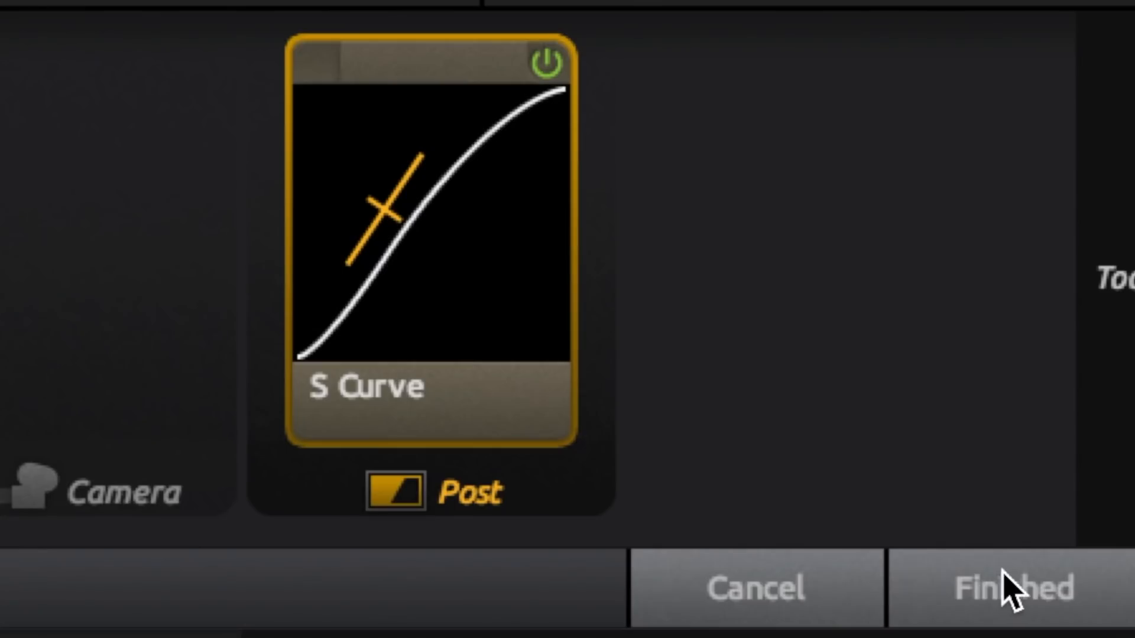
click(1007, 585)
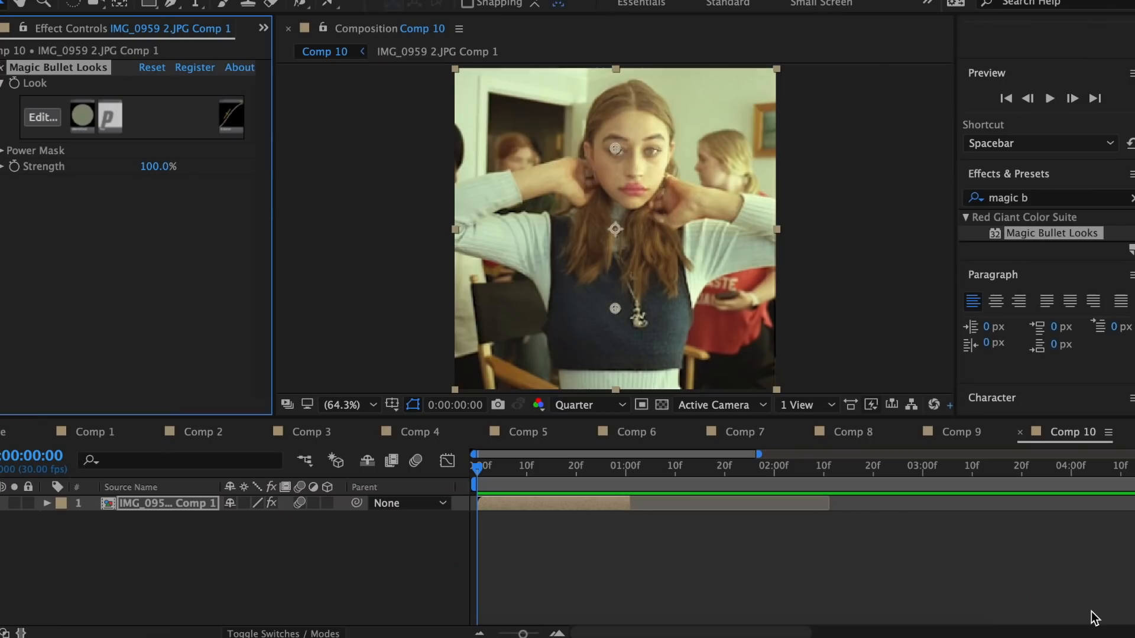
Apply Sapphire's S_FilmDamage to the layer and set its Grain Amp and Stain Density to 0
text(filmd)
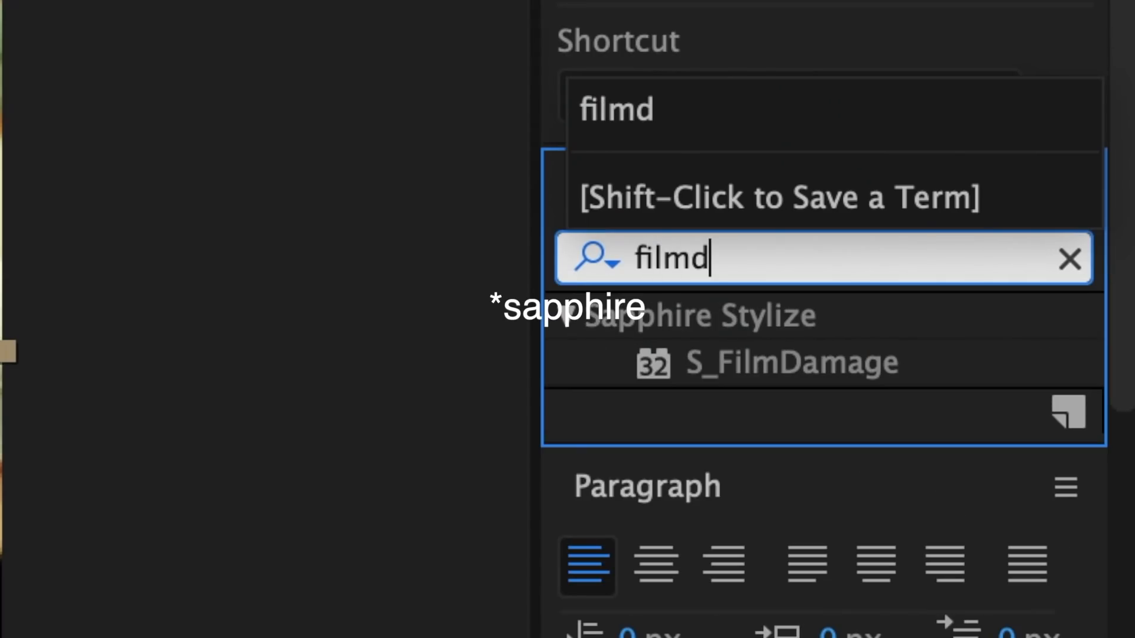
drag(797, 375, 562, 512)
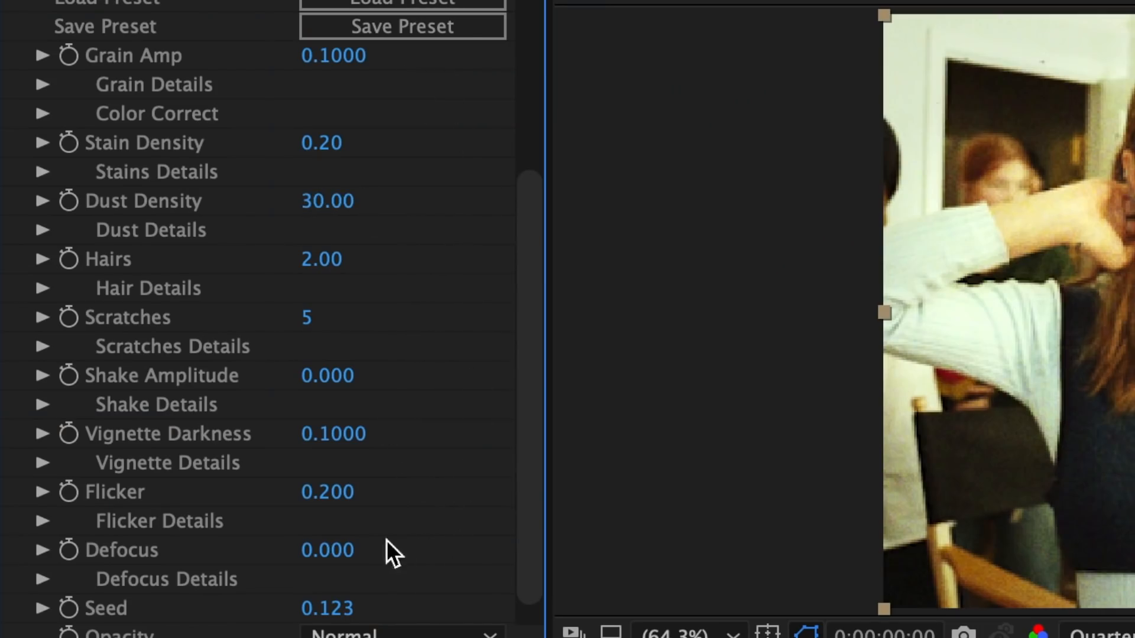
click(341, 55)
text(0)
key(Return)
click(336, 143)
text(0)
key(Return)
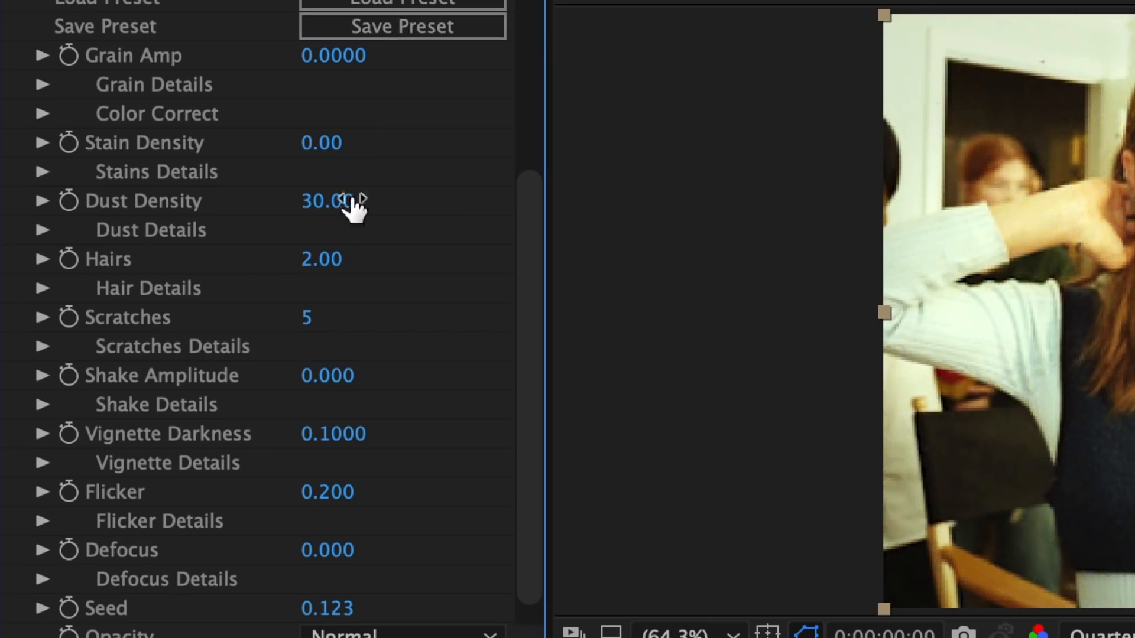
Set the S_FilmDamage Hairs, Scratches, Vignette Darkness and Seed values to 0
click(331, 259)
text(0)
click(308, 318)
text(0)
key(Return)
click(332, 435)
text(0)
key(Return)
click(326, 609)
text(0)
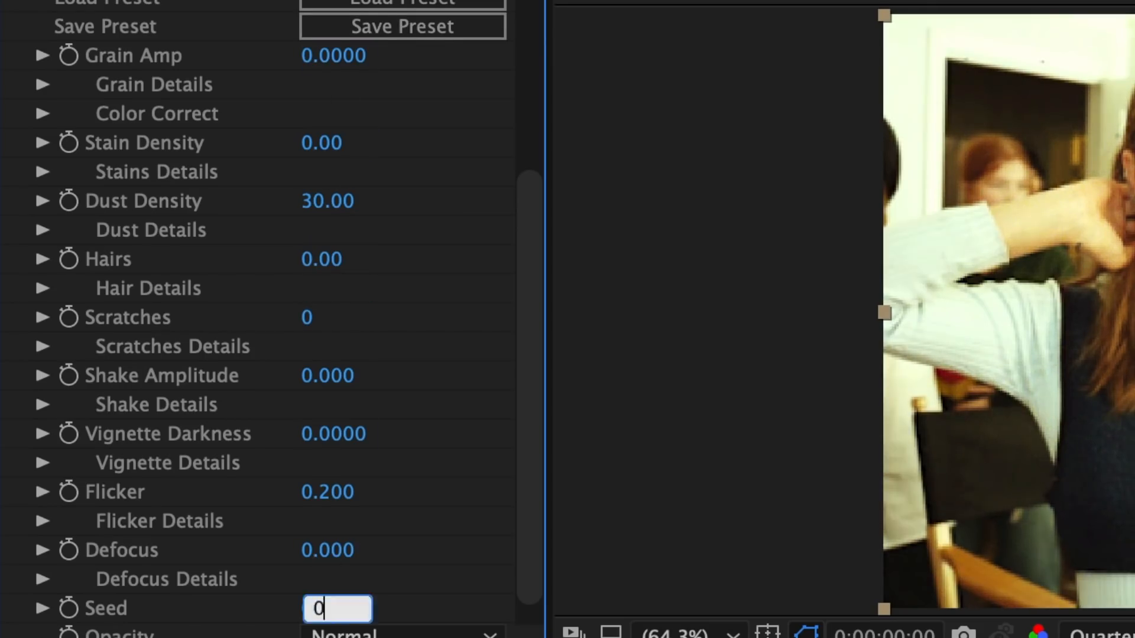
In the Dust Details of S_FilmDamage, set both Dust Color1 and Dust Color2 to white, FFFFFF
click(41, 257)
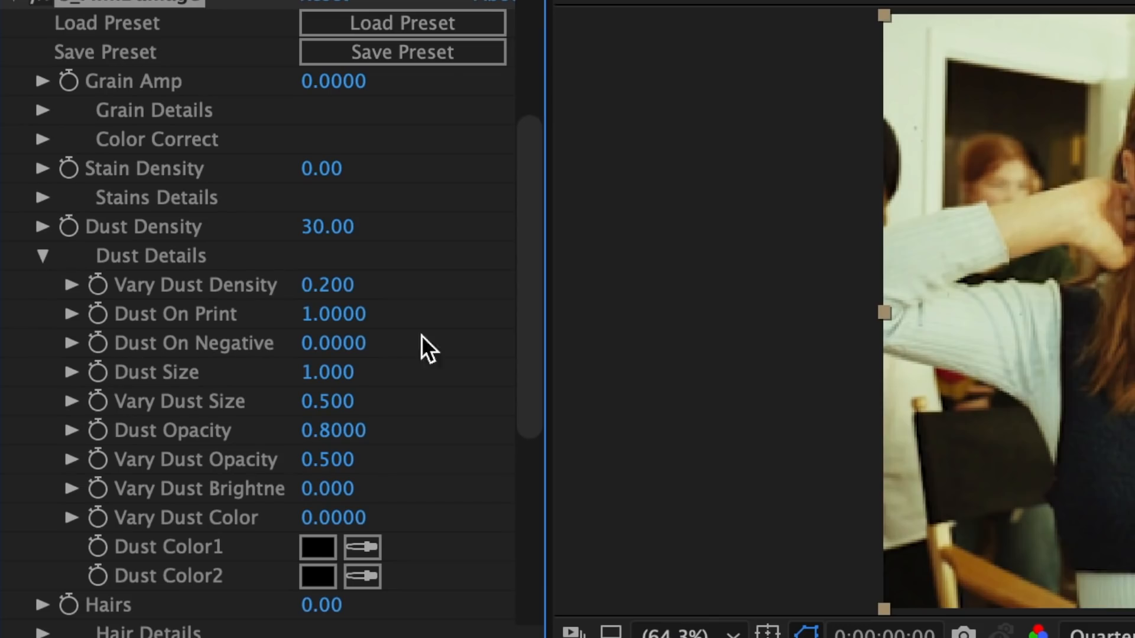
click(318, 547)
text(FFFFFF)
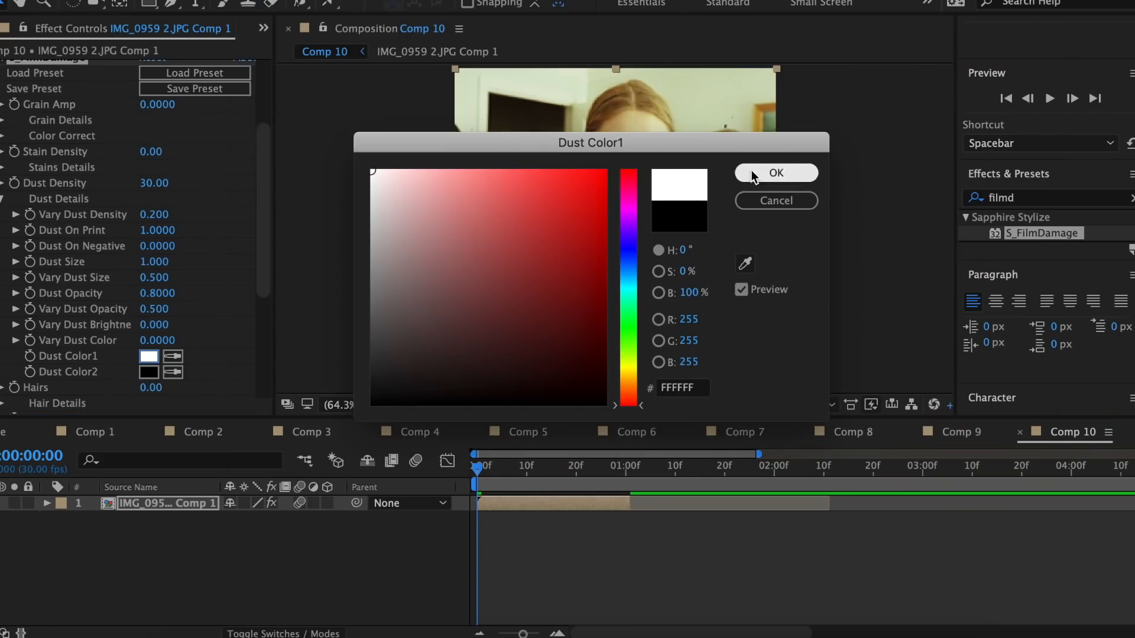
click(753, 175)
click(149, 371)
text(FFFFFF)
key(Return)
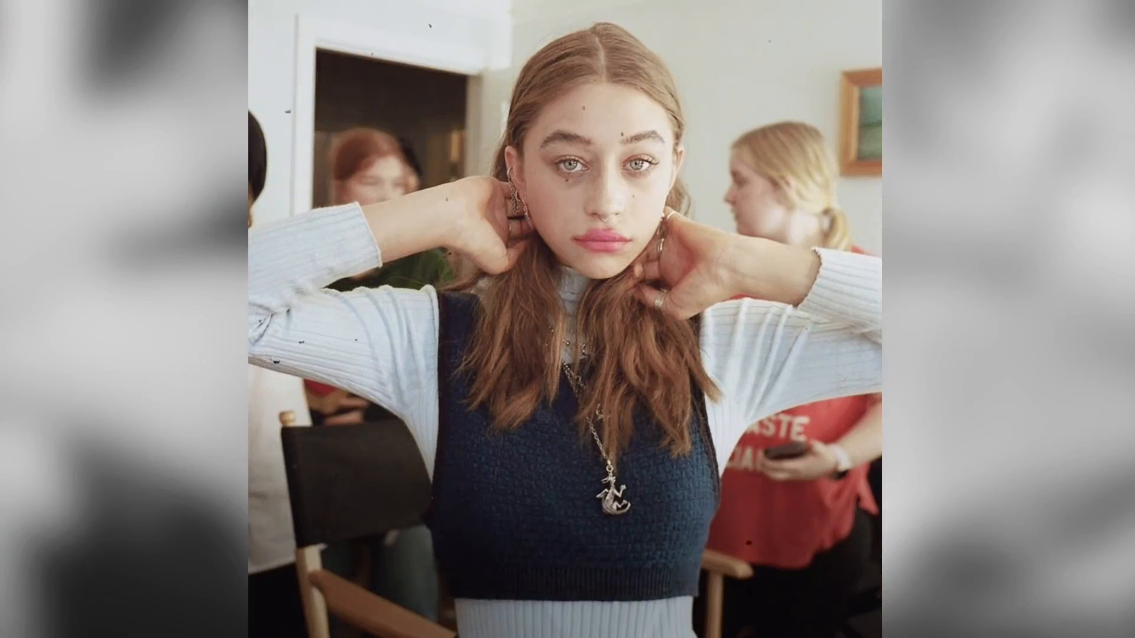
Apply a fresh Magic Bullet Looks effect to the layer and open its look editor
drag(1051, 233, 540, 502)
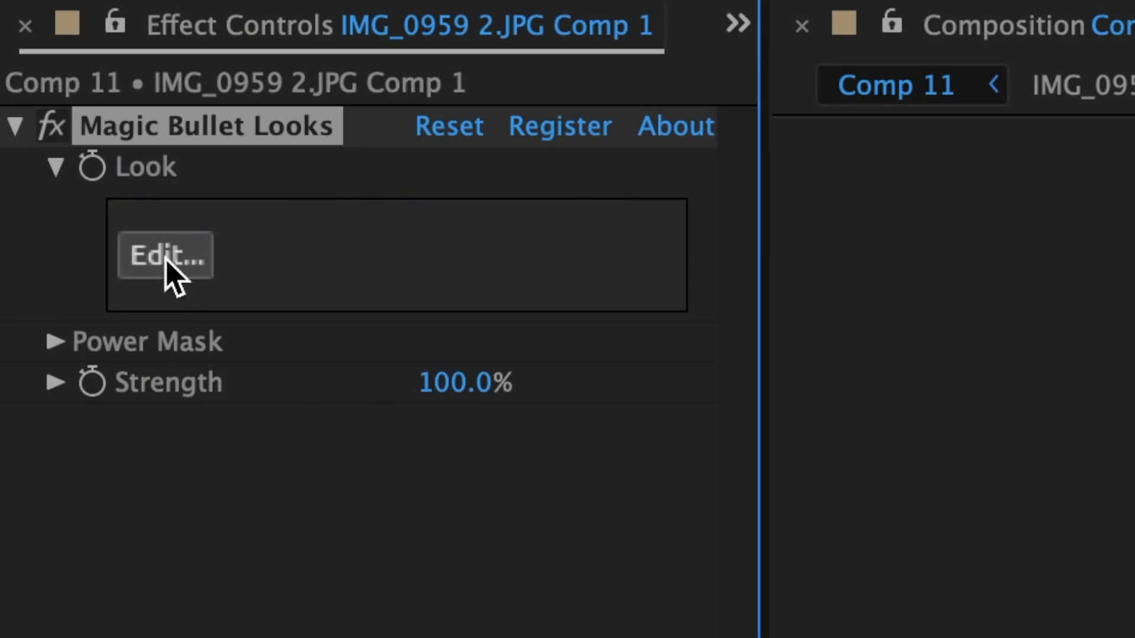
click(41, 118)
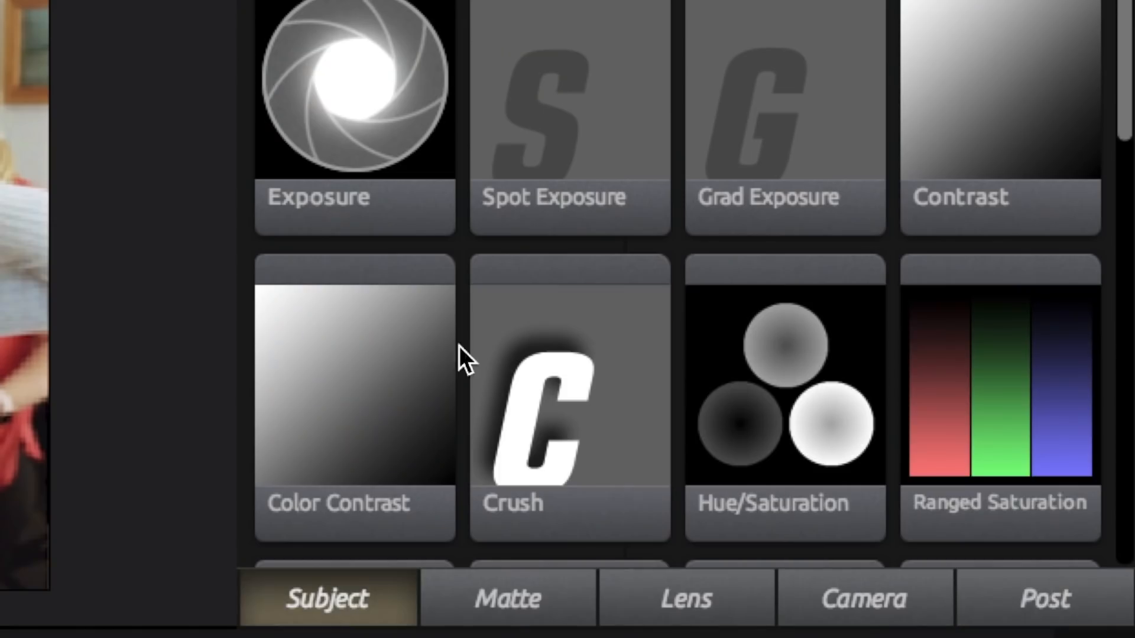
Add an adjusted Hue/Saturation tool and an Exposure tool at +0.50 stops to the Subject stage
scroll(483, 321, down, 3)
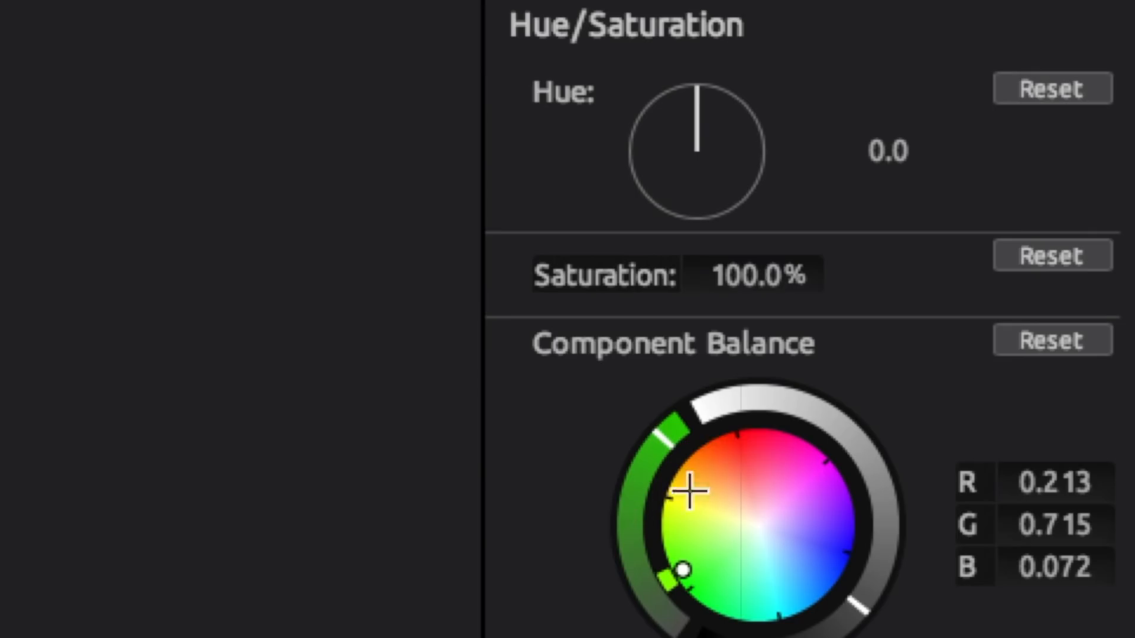
drag(758, 275, 786, 275)
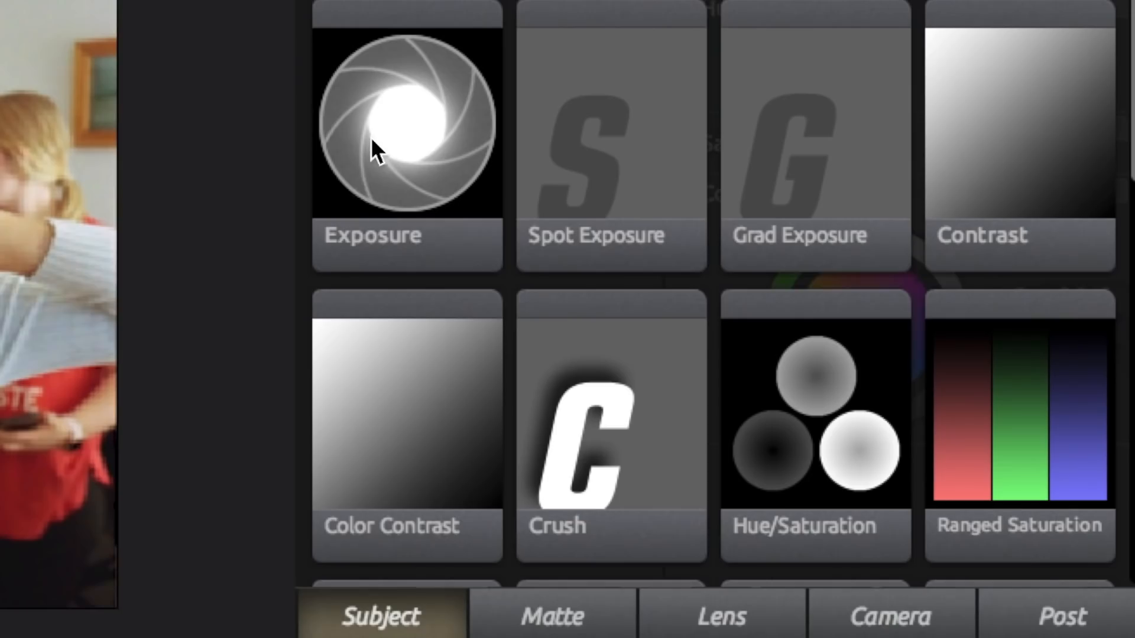
double_click(382, 141)
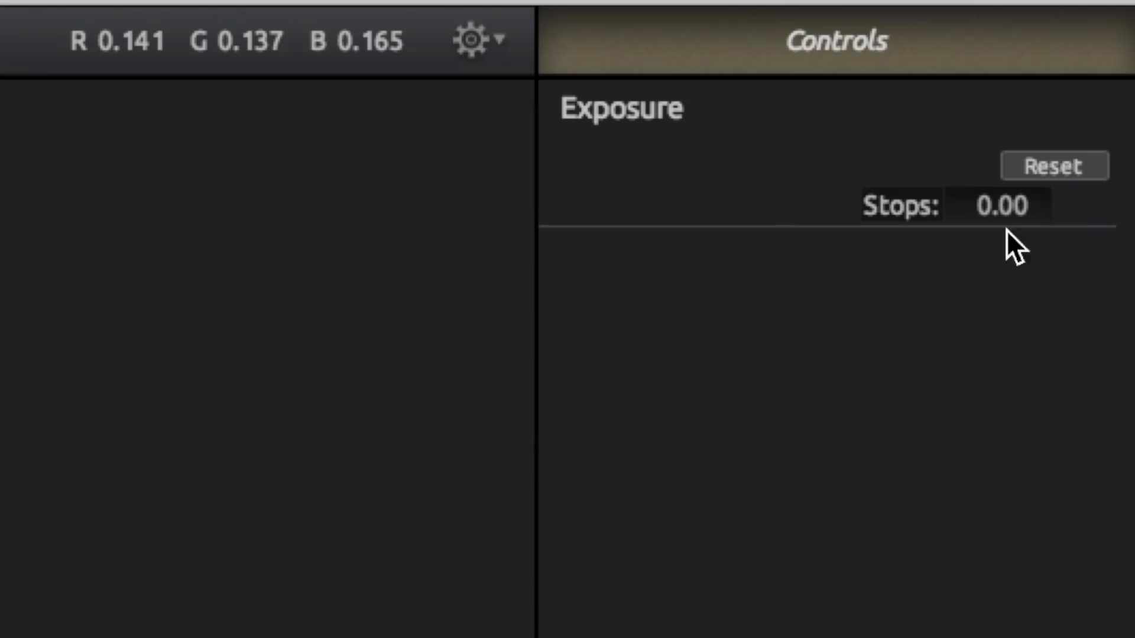
drag(1011, 206, 1014, 206)
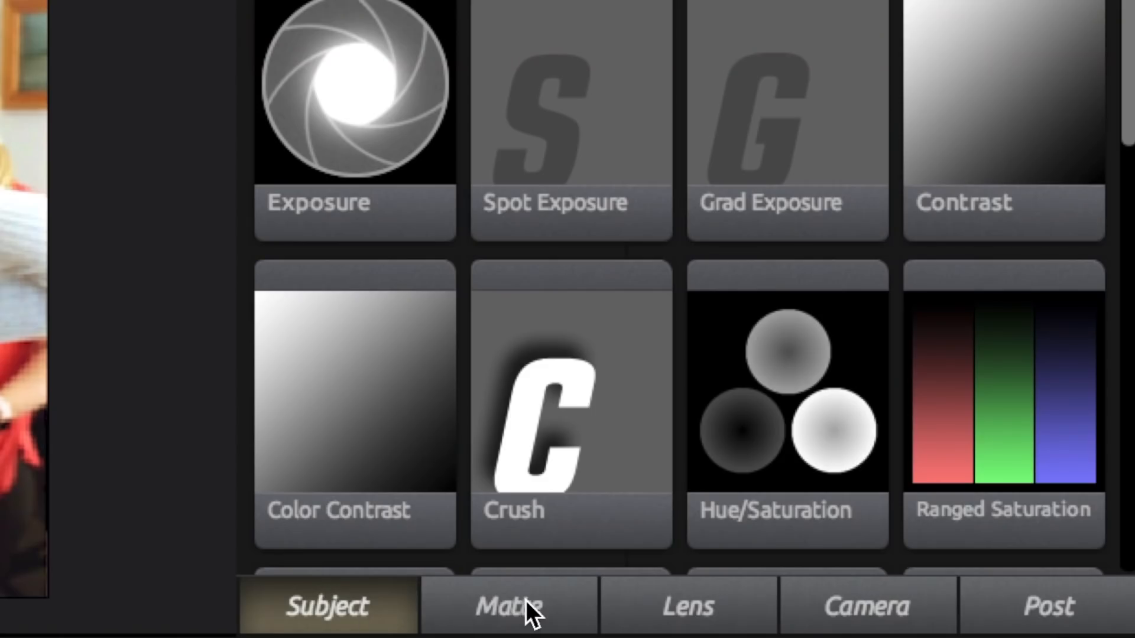
Add a Gradient tool to the Matte stage, adjust its color, and place its end points at the middle and bottom of the image
click(525, 603)
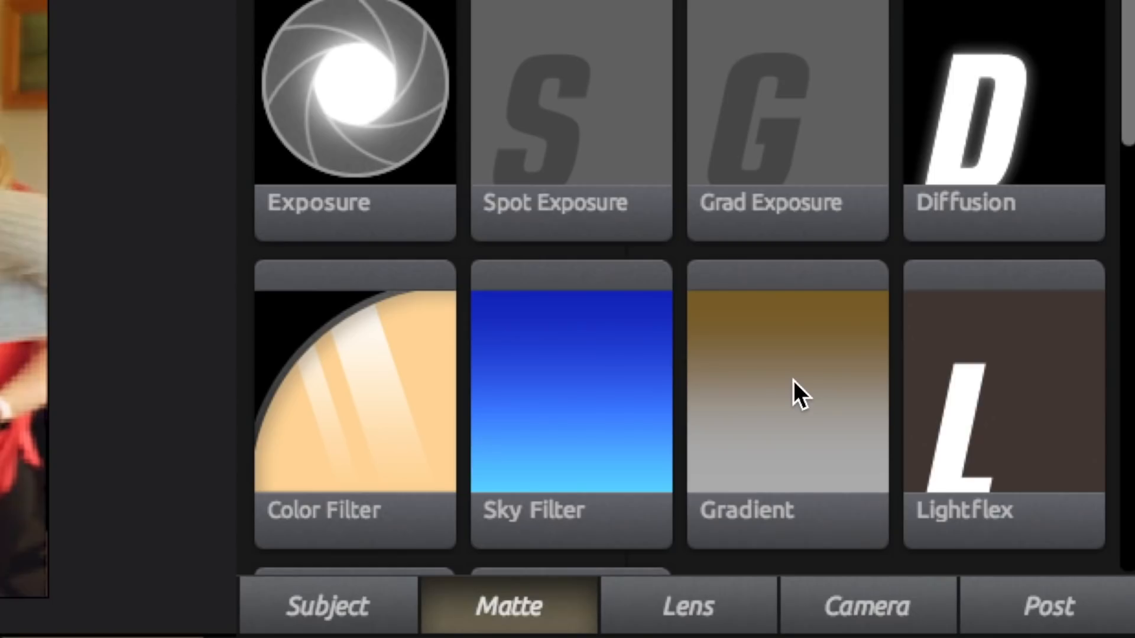
click(793, 384)
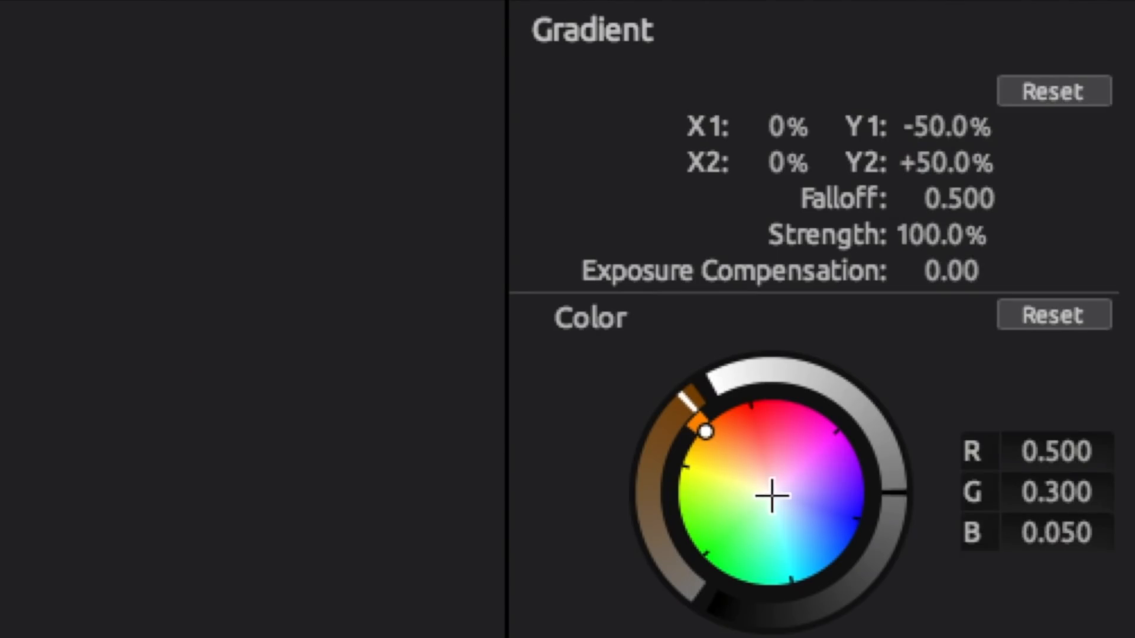
click(772, 495)
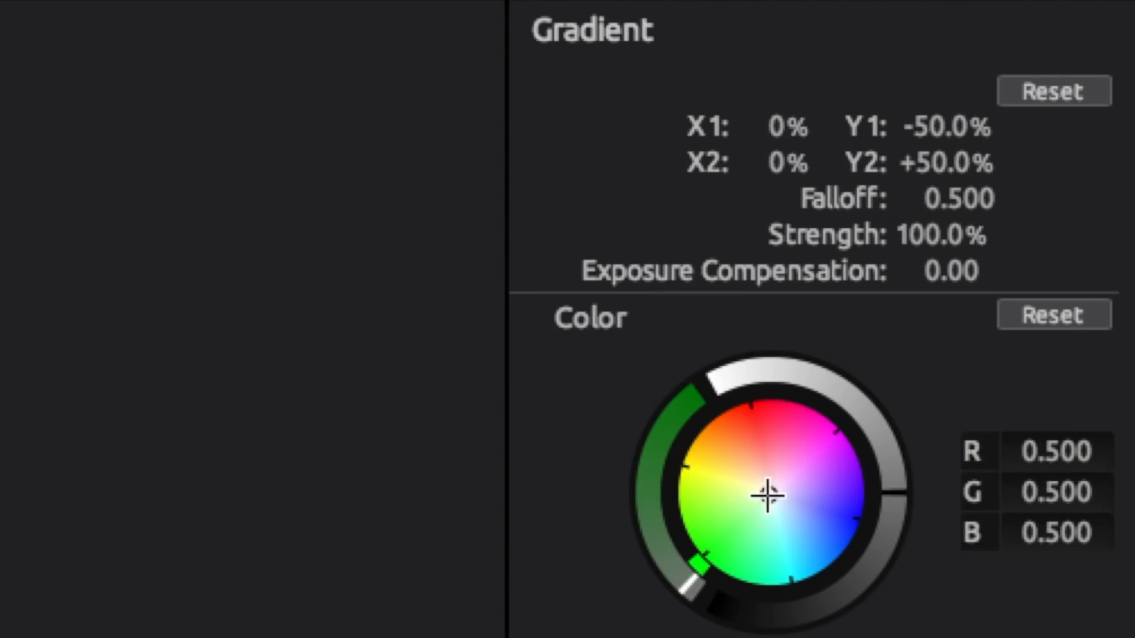
click(872, 560)
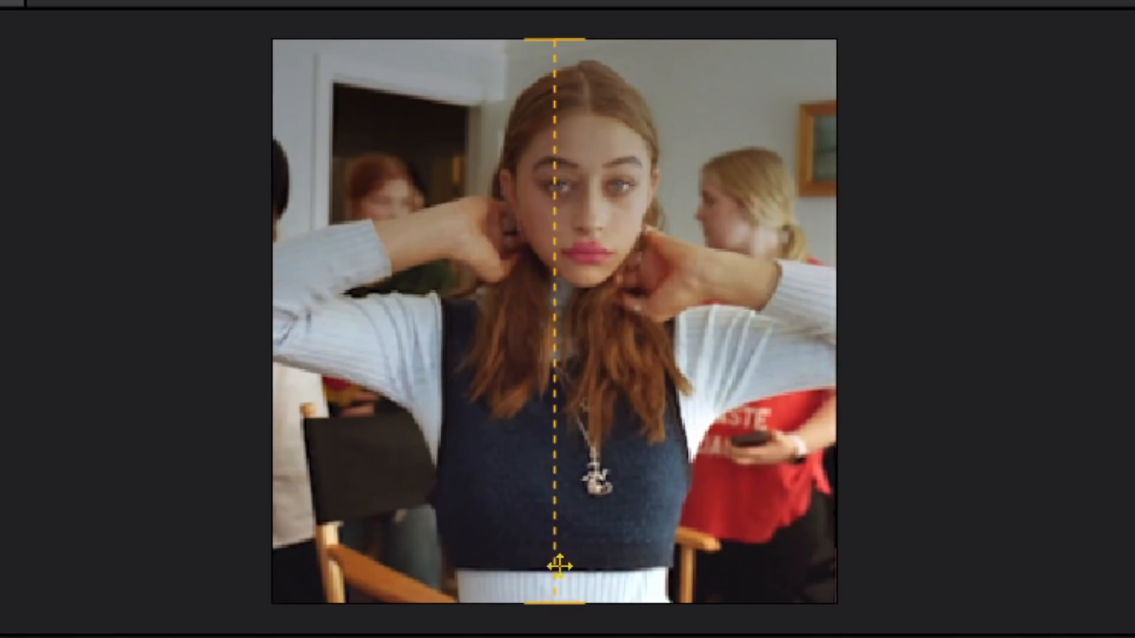
drag(557, 562, 558, 325)
drag(556, 39, 562, 582)
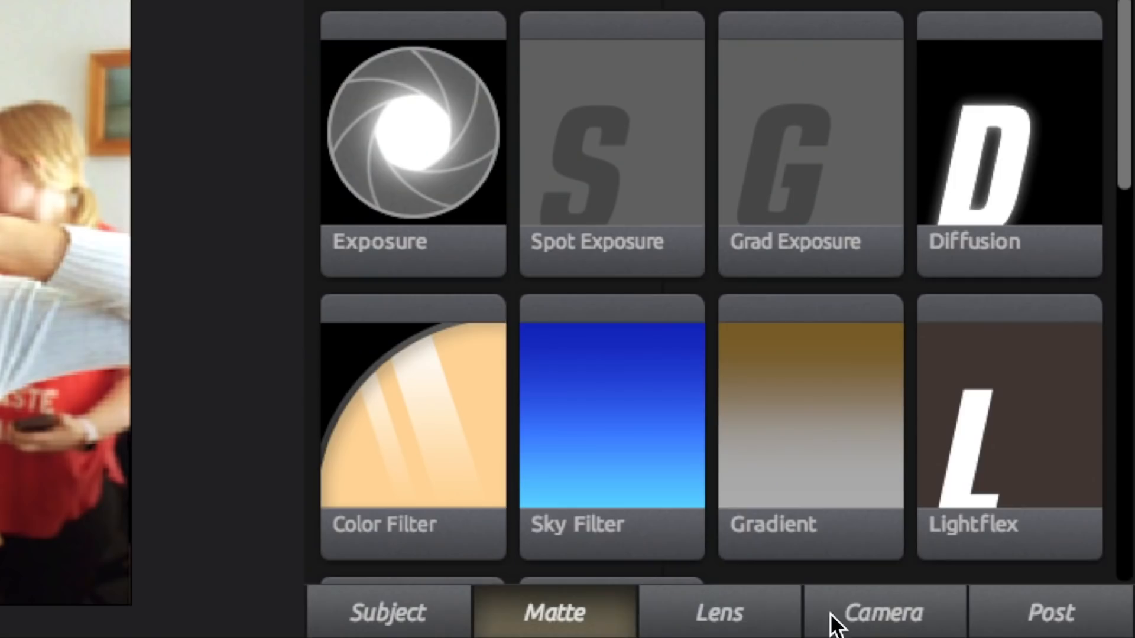
Add a Shoulder tool to the Camera stage of the look
click(836, 615)
scroll(790, 278, down, 5)
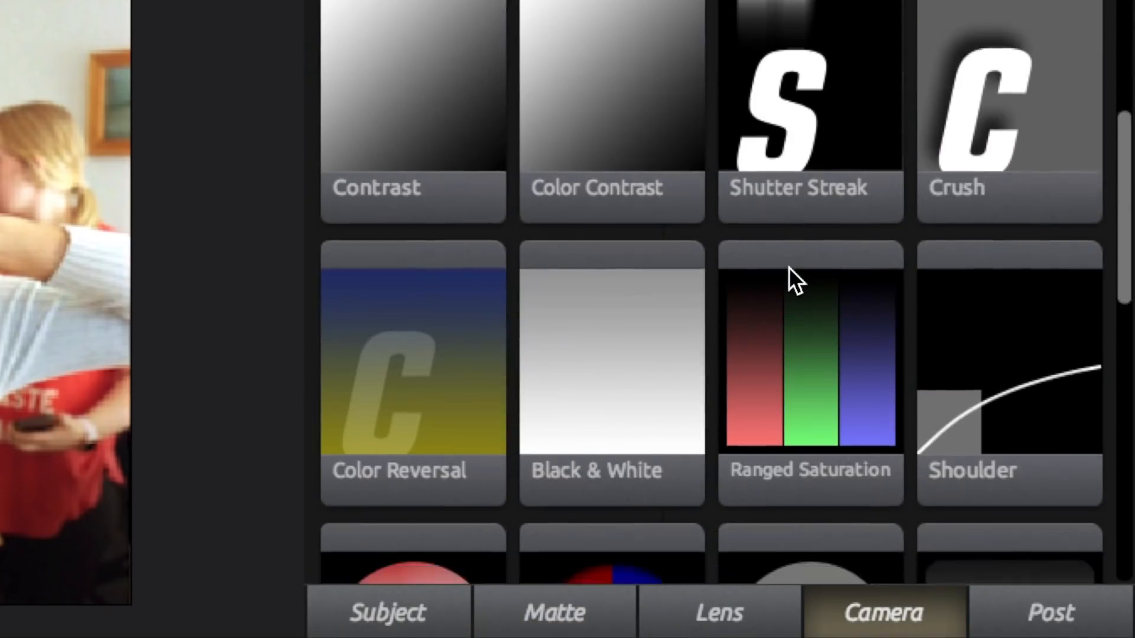
double_click(1009, 257)
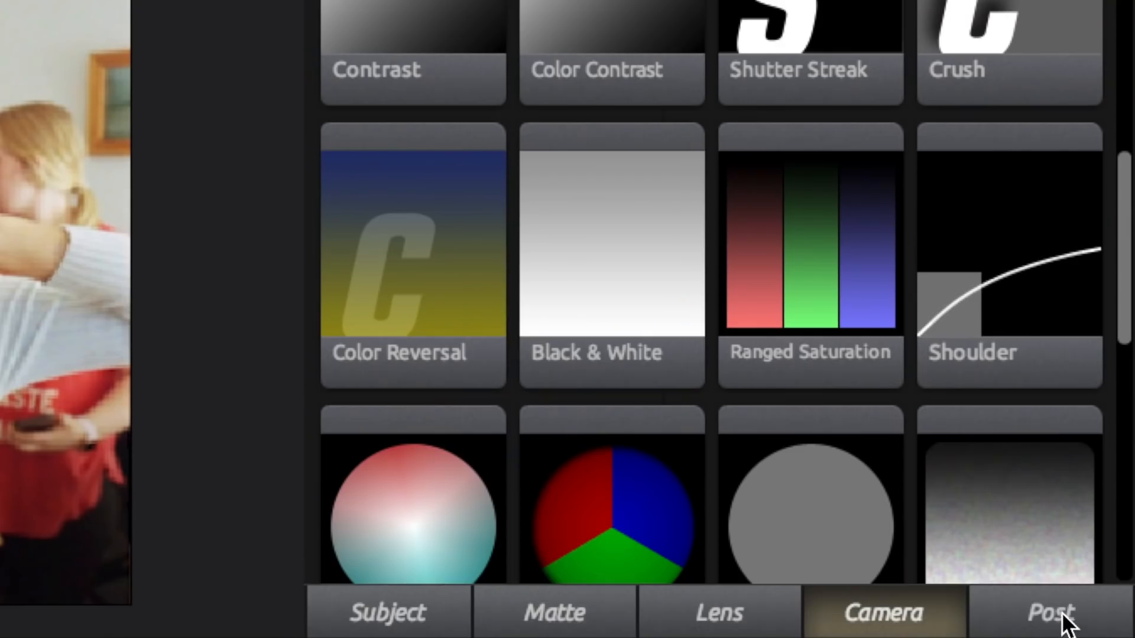
Add a Ranged HSL tool to the Post stage of the look and apply the finished look to the layer
click(1052, 609)
scroll(1034, 481, down, 8)
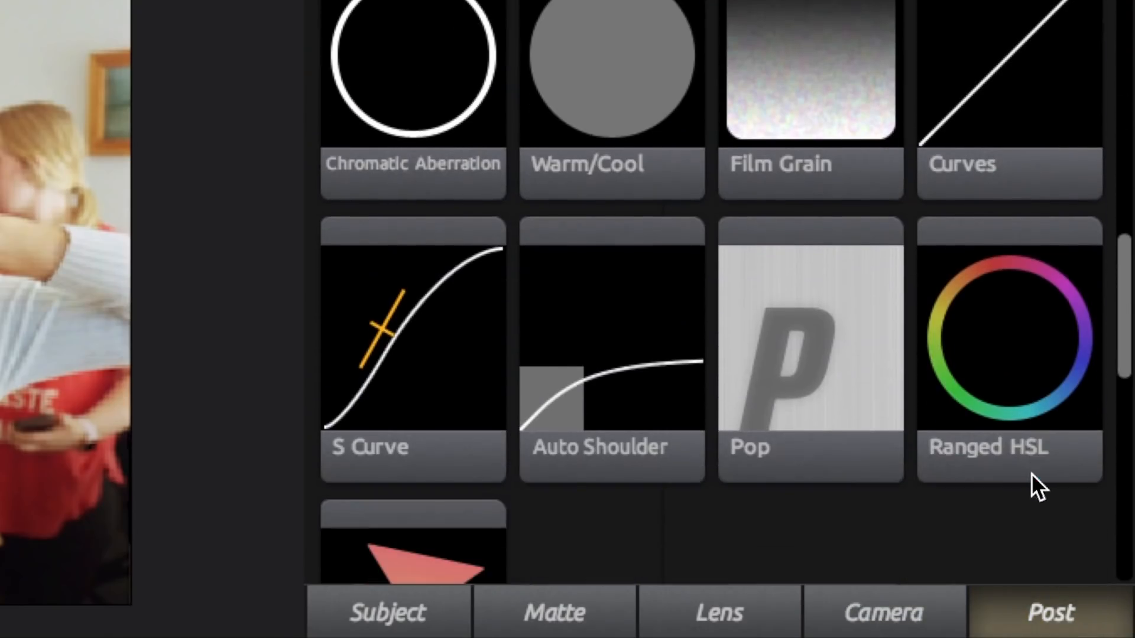
double_click(1023, 335)
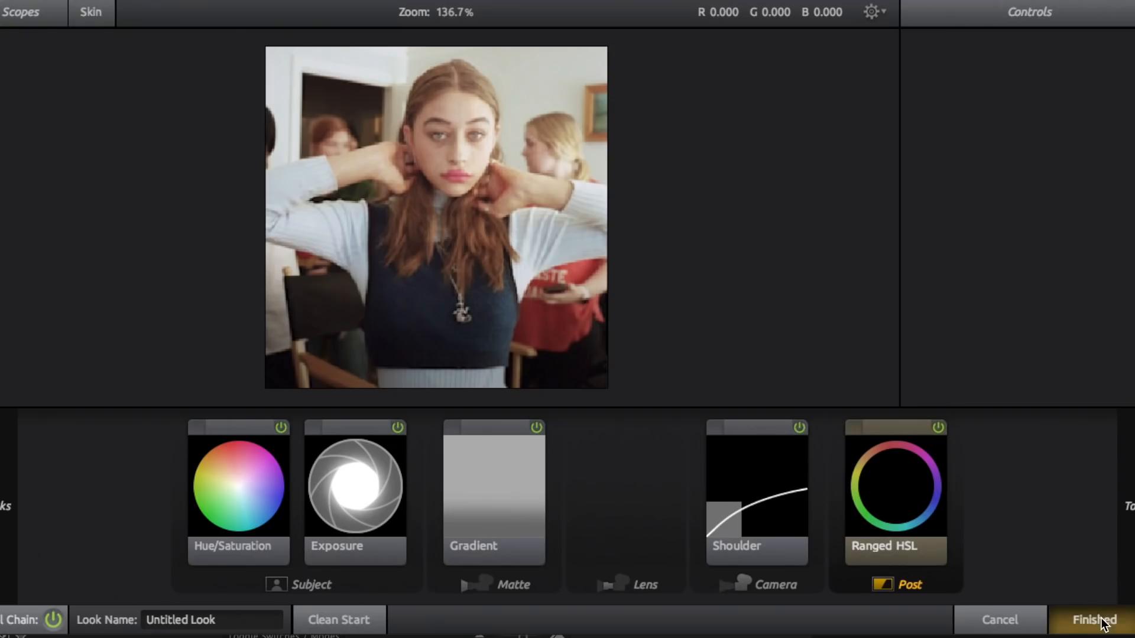
click(1103, 624)
Apply the Sapphire S_FilmDamage effect to the layer and set its Grain Amp and Stain Density to 0
text(filmd)
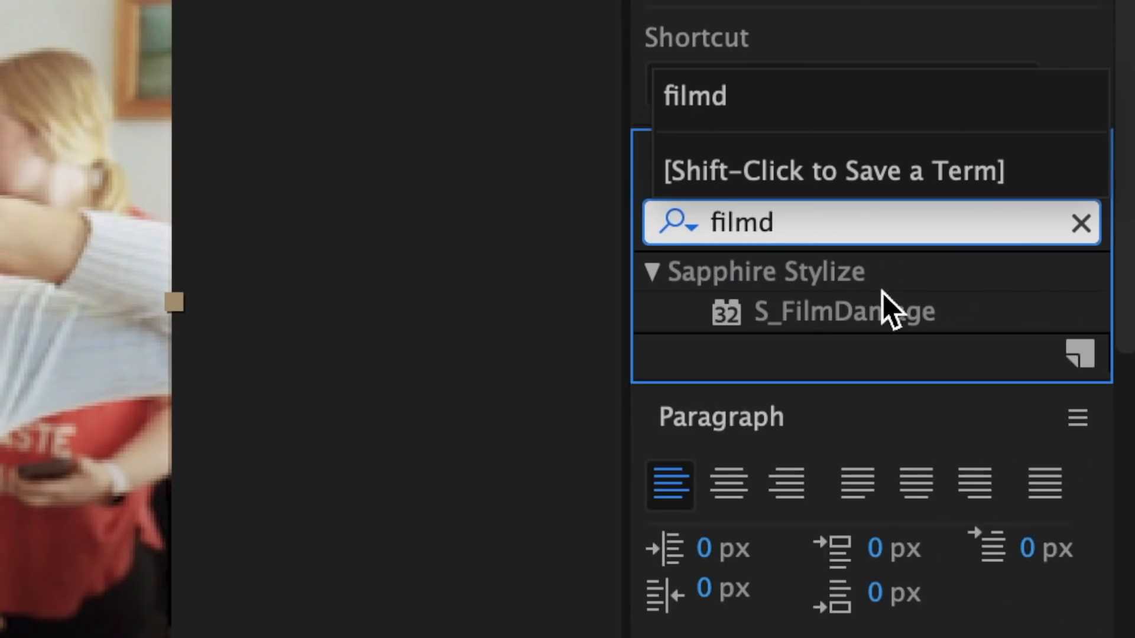
double_click(886, 311)
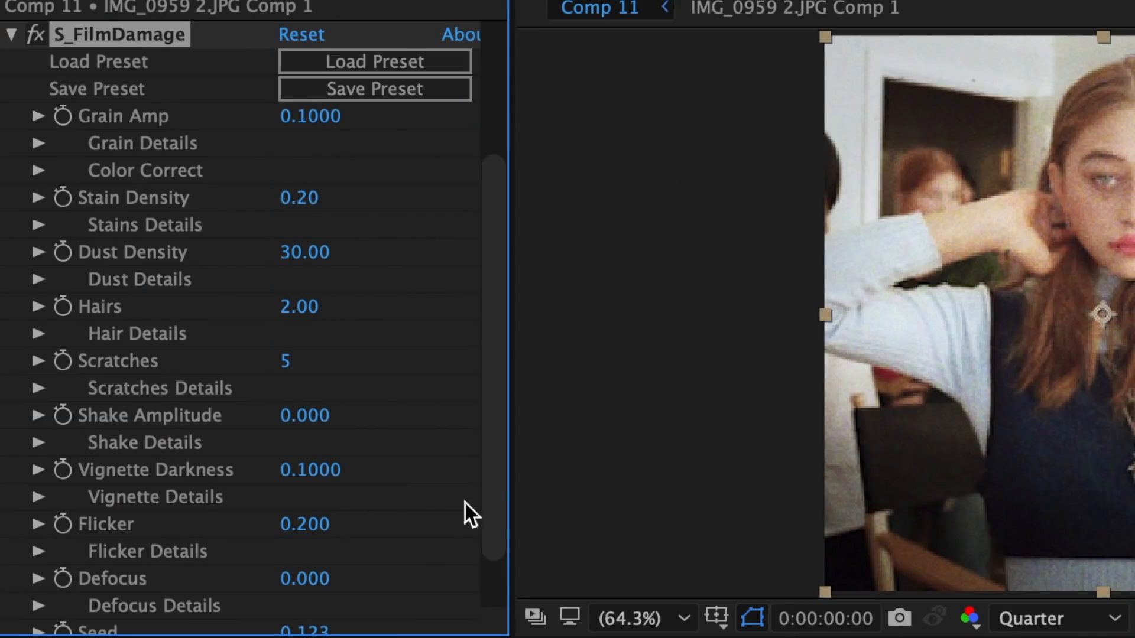
click(310, 115)
text(0)
click(302, 198)
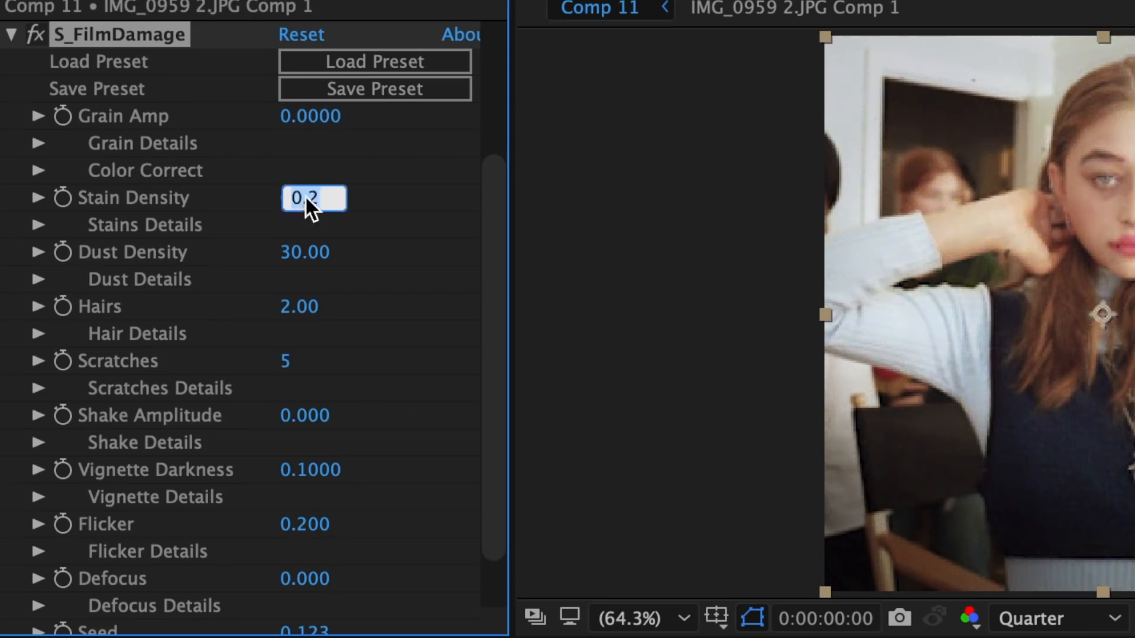
text(0)
Set the Hairs, Scratches and Vignette Darkness of the S_FilmDamage effect to 0
click(299, 306)
text(0)
click(286, 360)
text(00)
click(310, 470)
text(0)
key(Return)
scroll(317, 573, down, 3)
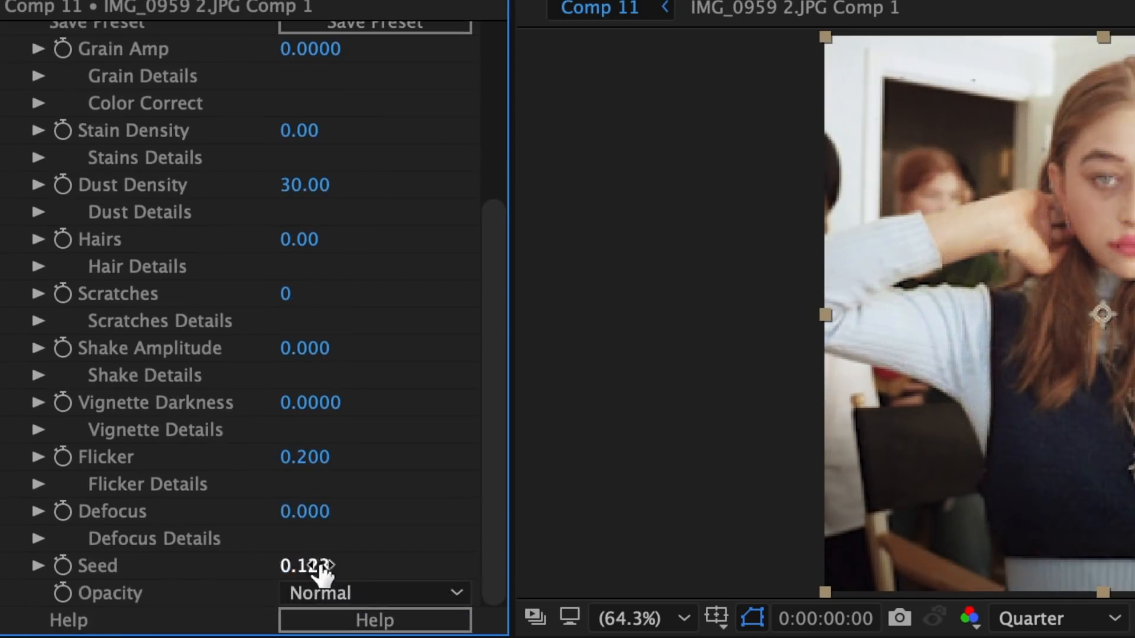
scroll(413, 440, up, 5)
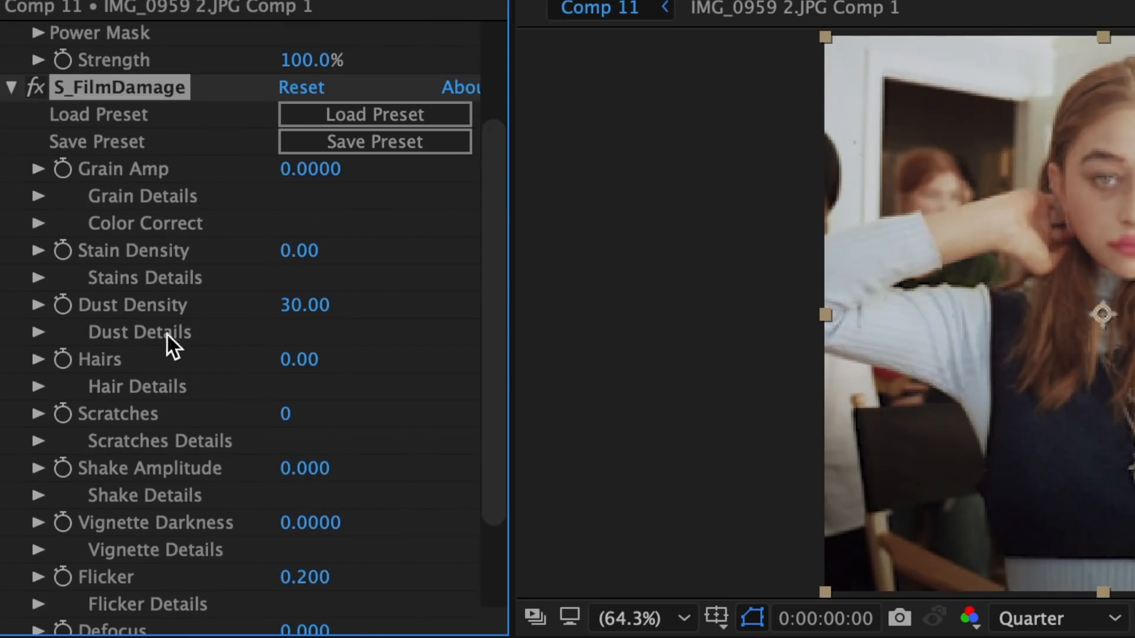